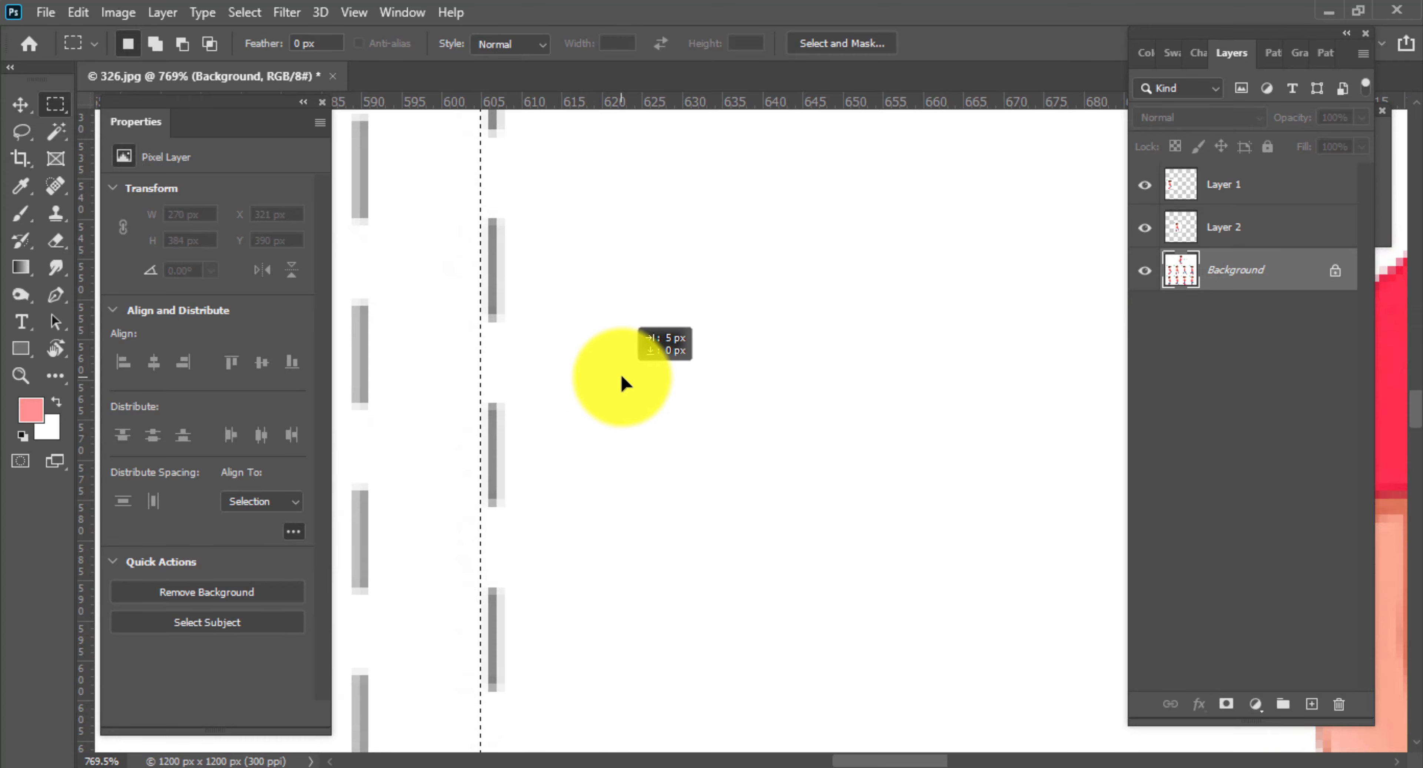
- Fit the rectangular selection to the #3 pose frame and copy that area of the Background to a new layer
{"action": "scroll", "coordinate": [689, 375], "scroll_direction": "down", "scroll_amount": 10}
{"action": "scroll", "coordinate": [727, 359], "scroll_direction": "up", "scroll_amount": 2}
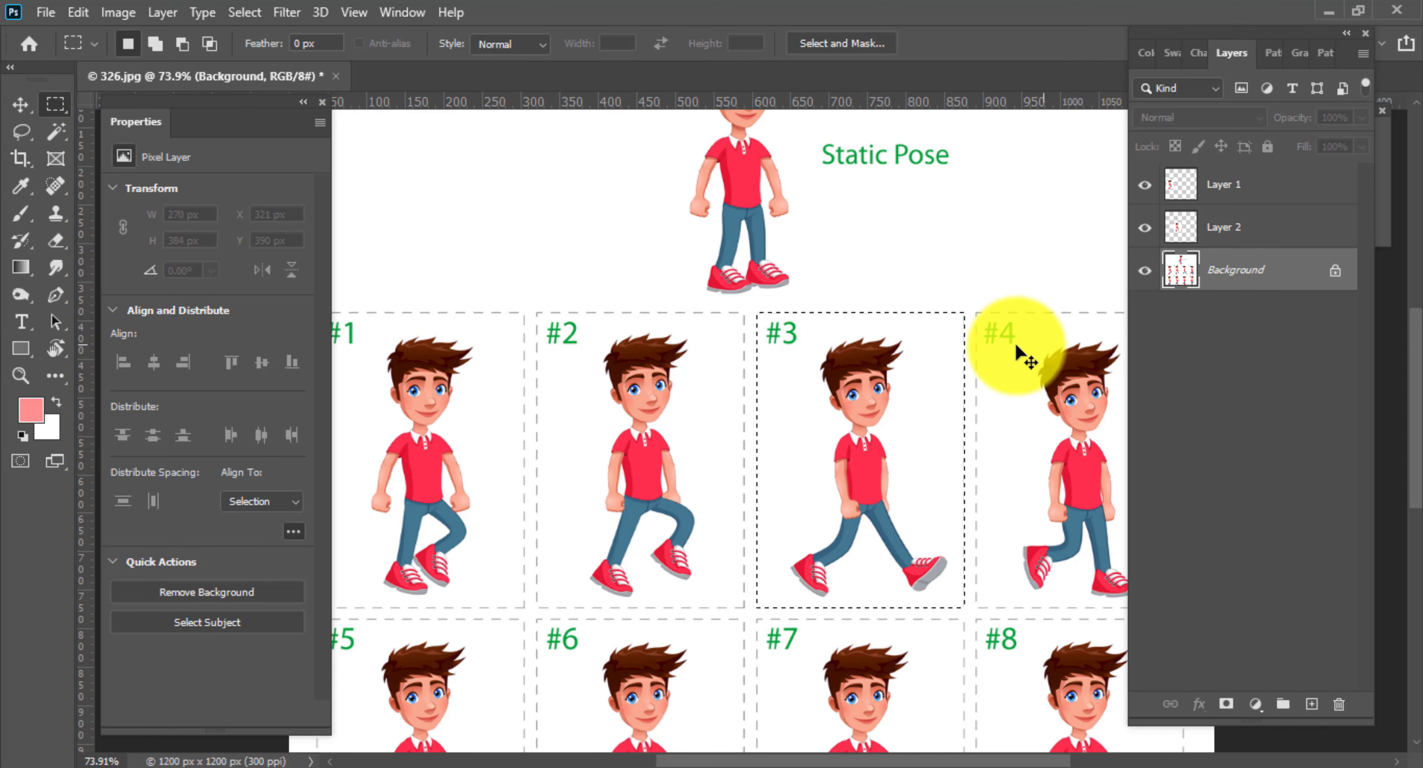
{"action": "scroll", "coordinate": [906, 395], "scroll_direction": "up", "scroll_amount": 5}
{"action": "scroll", "coordinate": [1048, 406], "scroll_direction": "down", "scroll_amount": 3}
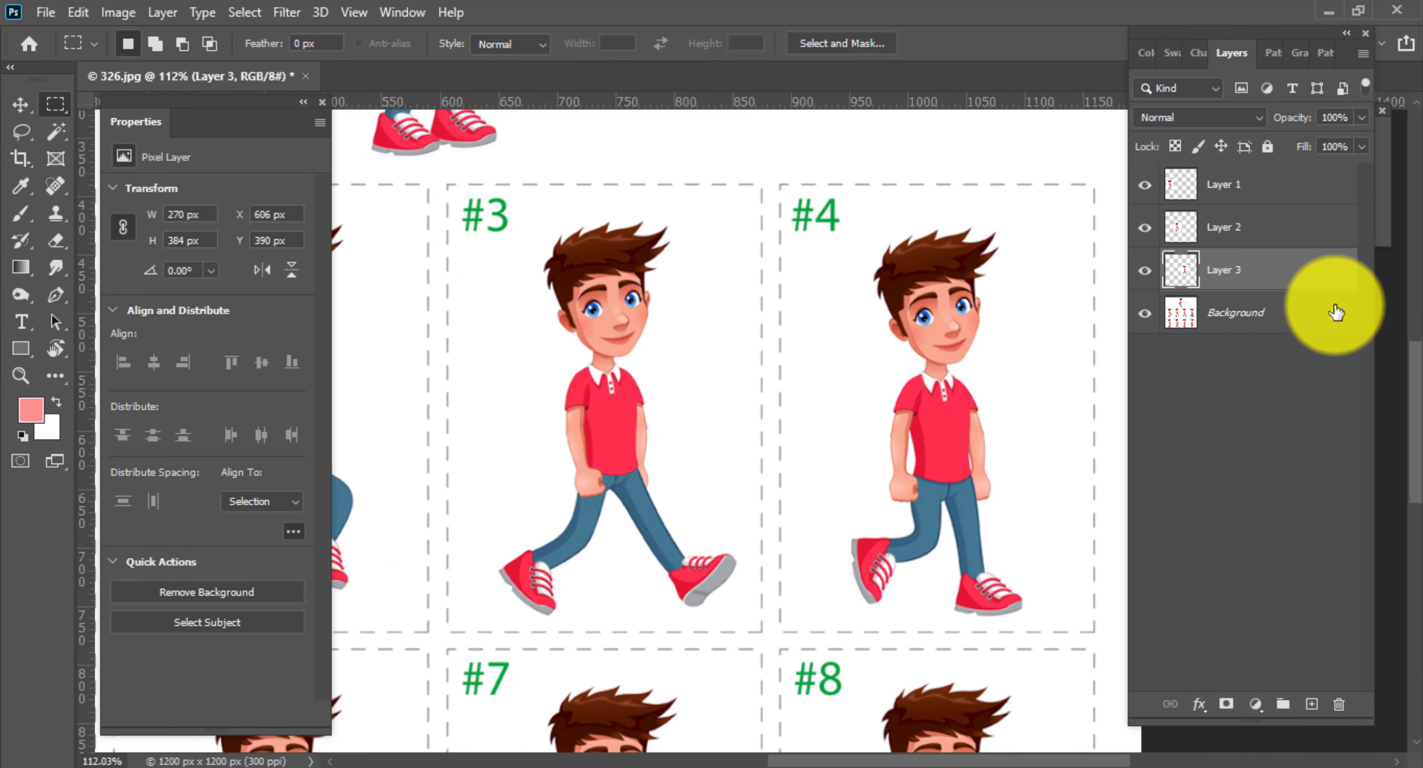
- Move the frame-sized selection from #3 onto the #4 pose frame and copy that Background area to a new layer
{"action": "left_click", "coordinate": [1188, 328]}
{"action": "left_click_drag", "start_coordinate": [652, 335], "coordinate": [974, 331]}
{"action": "scroll", "coordinate": [779, 381], "scroll_direction": "up", "scroll_amount": 5}
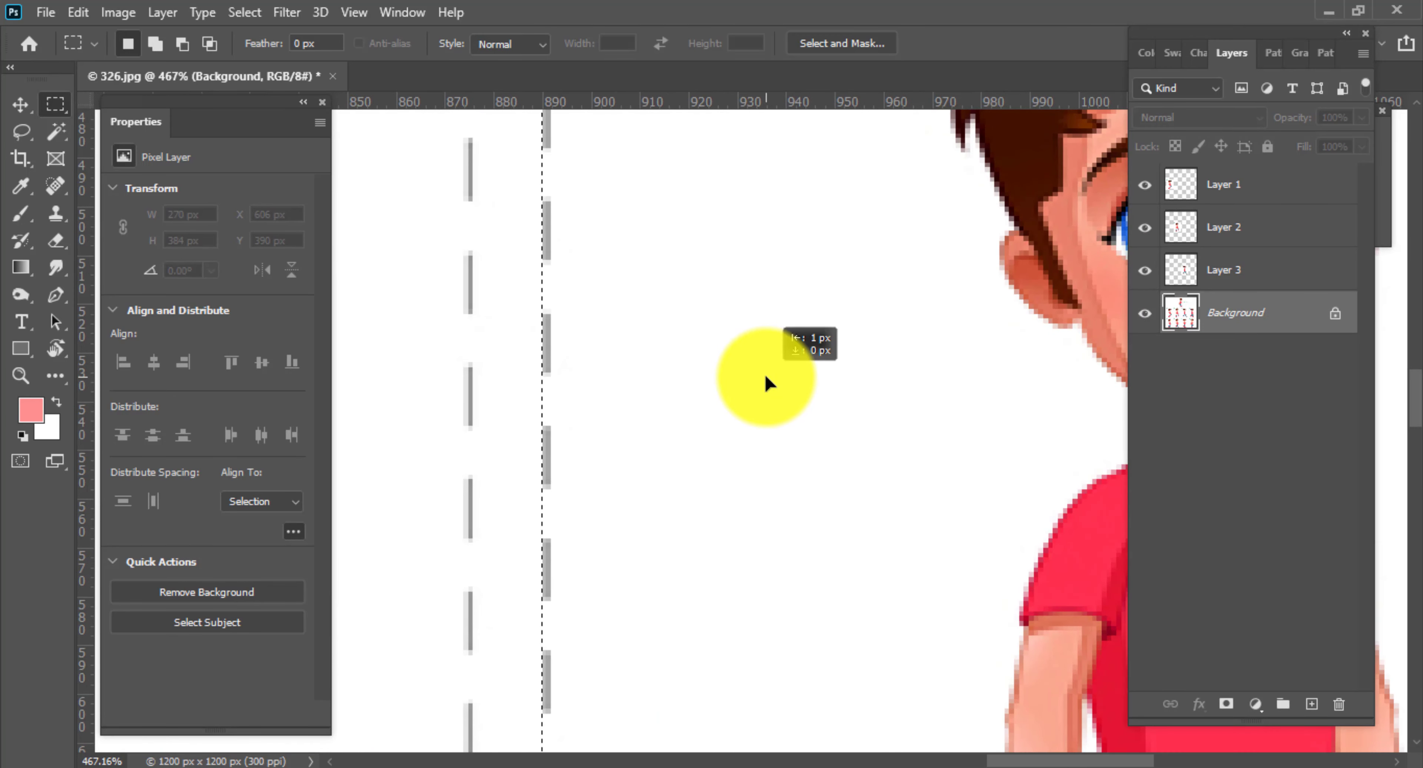
{"action": "scroll", "coordinate": [767, 381], "scroll_direction": "down", "scroll_amount": 5}
{"action": "scroll", "coordinate": [819, 388], "scroll_direction": "up", "scroll_amount": 1}
{"action": "key", "text": "ctrl+j"}
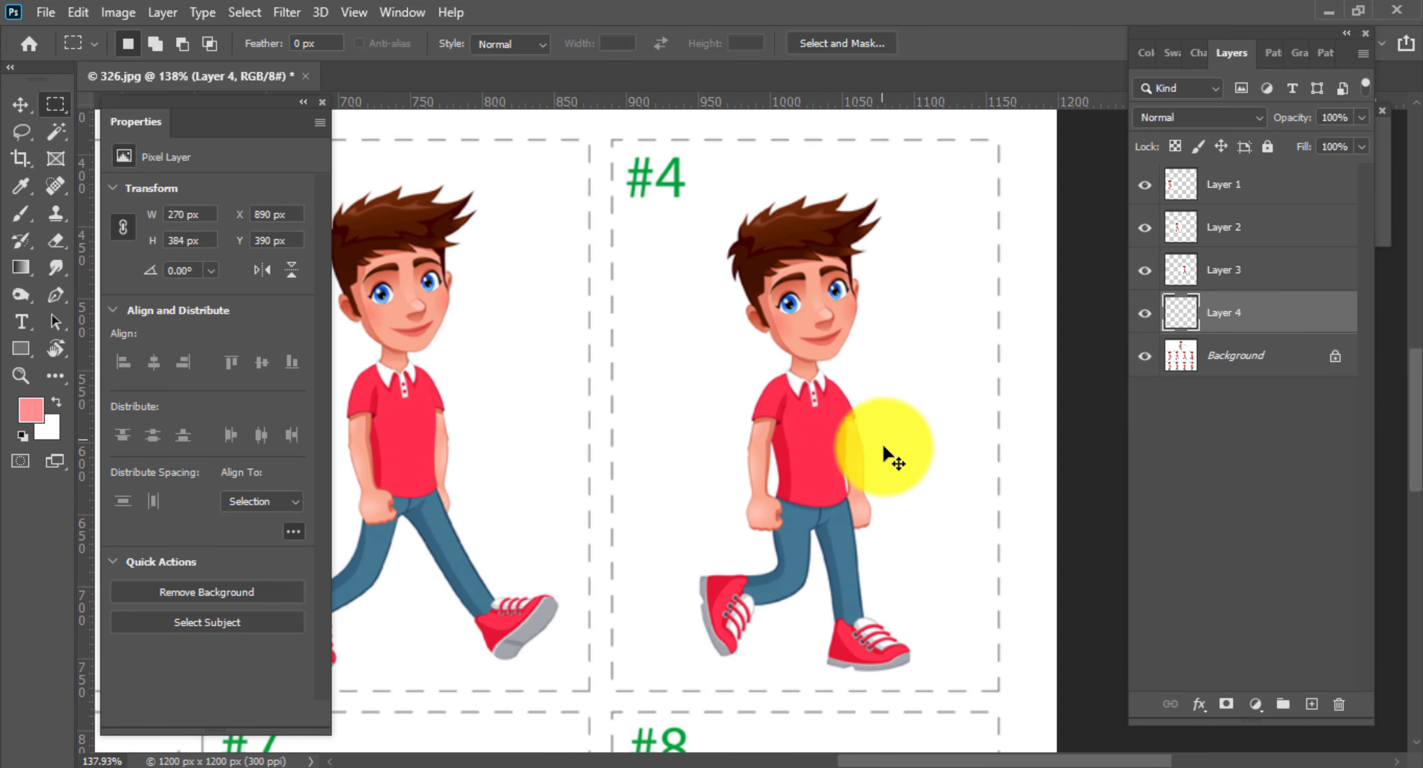
- Move the frame-sized selection onto the #5 pose frame and copy that Background area to a new layer
{"action": "scroll", "coordinate": [889, 458], "scroll_direction": "down", "scroll_amount": 5}
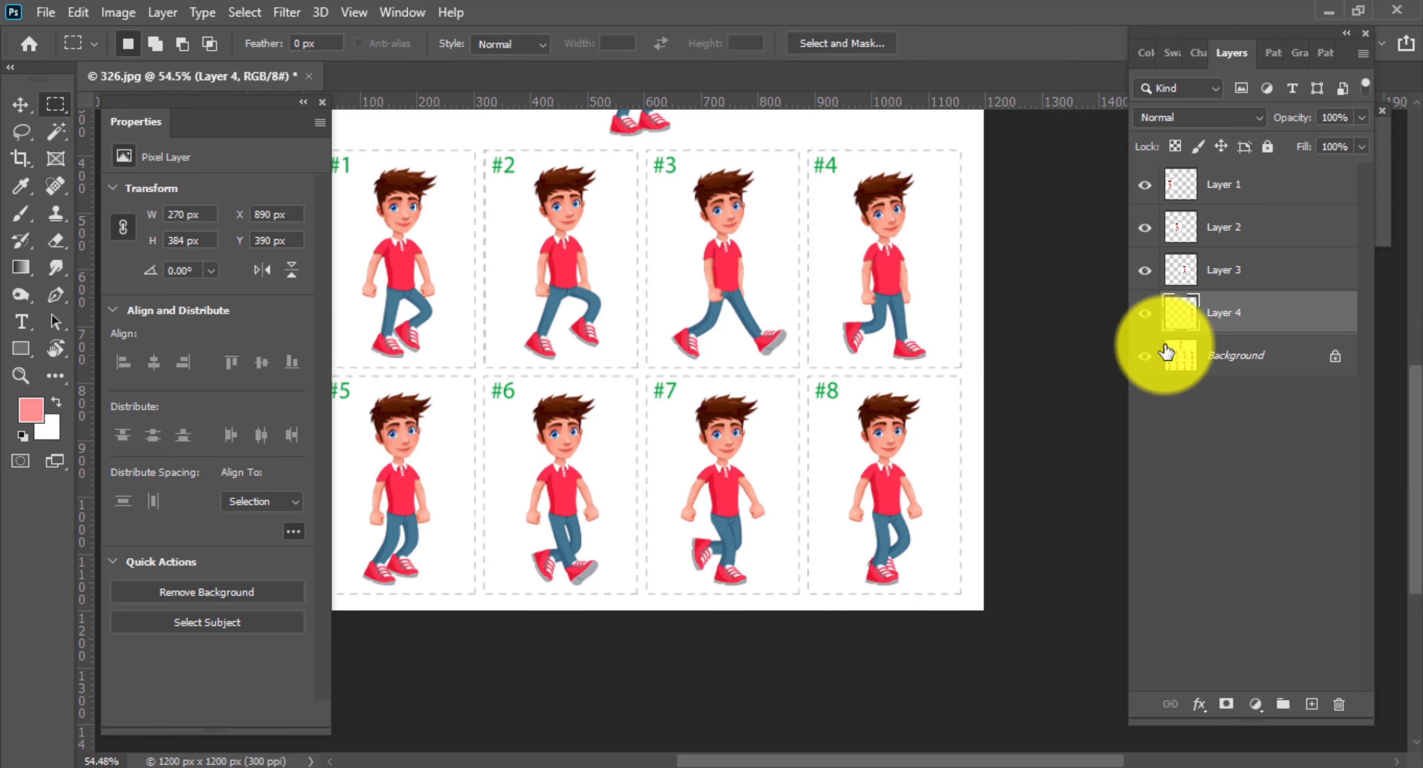
{"action": "scroll", "coordinate": [857, 318], "scroll_direction": "down", "scroll_amount": 2}
{"action": "left_click_drag", "start_coordinate": [944, 428], "coordinate": [538, 622]}
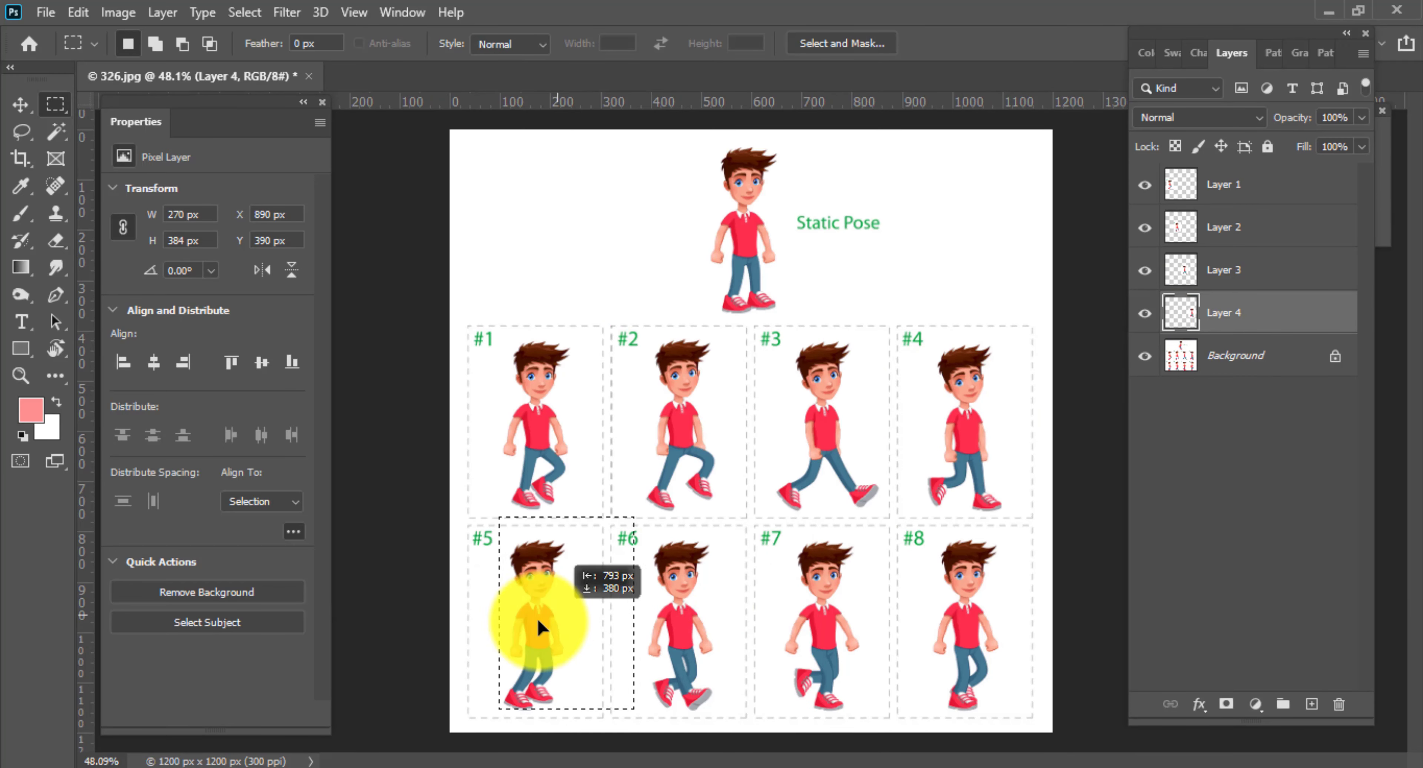
{"action": "scroll", "coordinate": [521, 609], "scroll_direction": "up", "scroll_amount": 8}
{"action": "left_click_drag", "start_coordinate": [598, 218], "coordinate": [600, 208]}
{"action": "scroll", "coordinate": [634, 326], "scroll_direction": "down", "scroll_amount": 5}
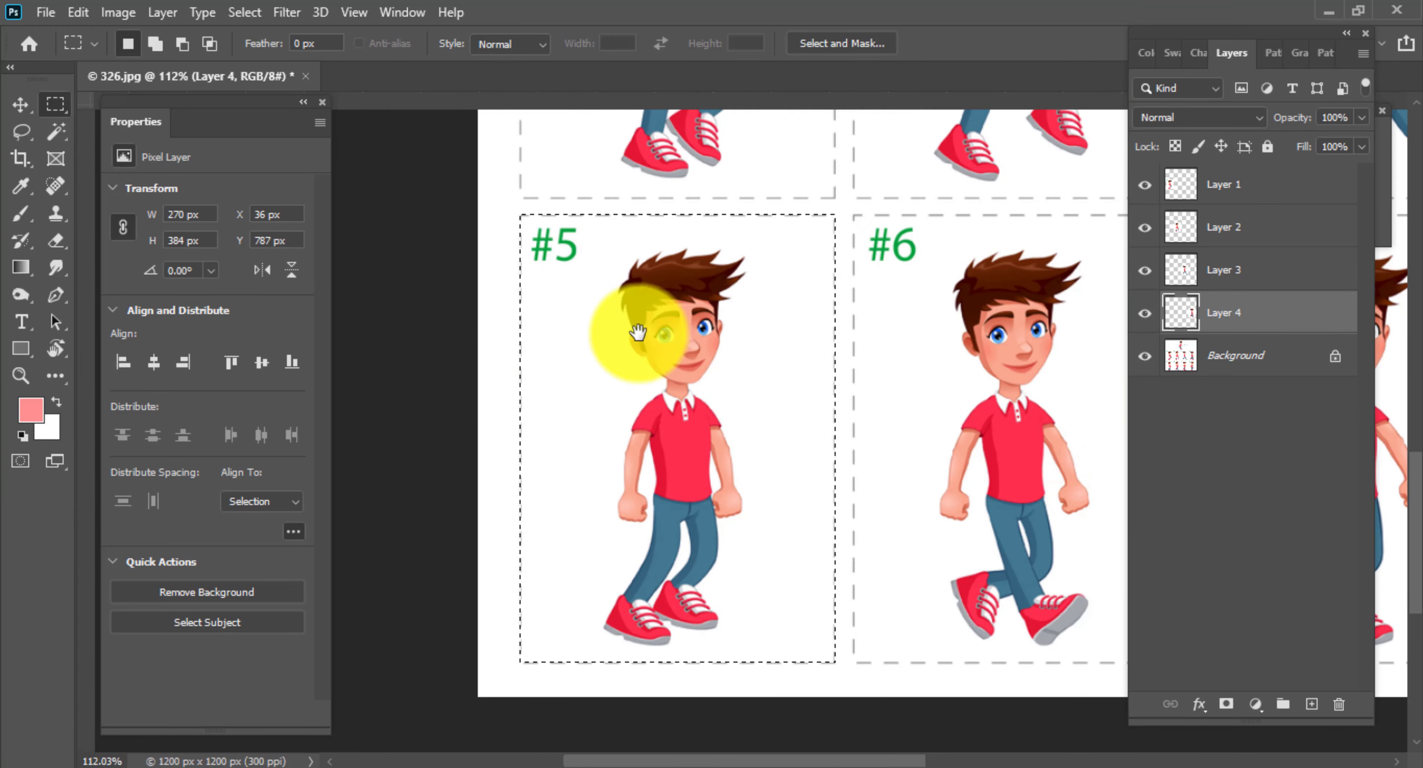
{"action": "left_click", "coordinate": [1180, 359]}
{"action": "key", "text": "ctrl+j"}
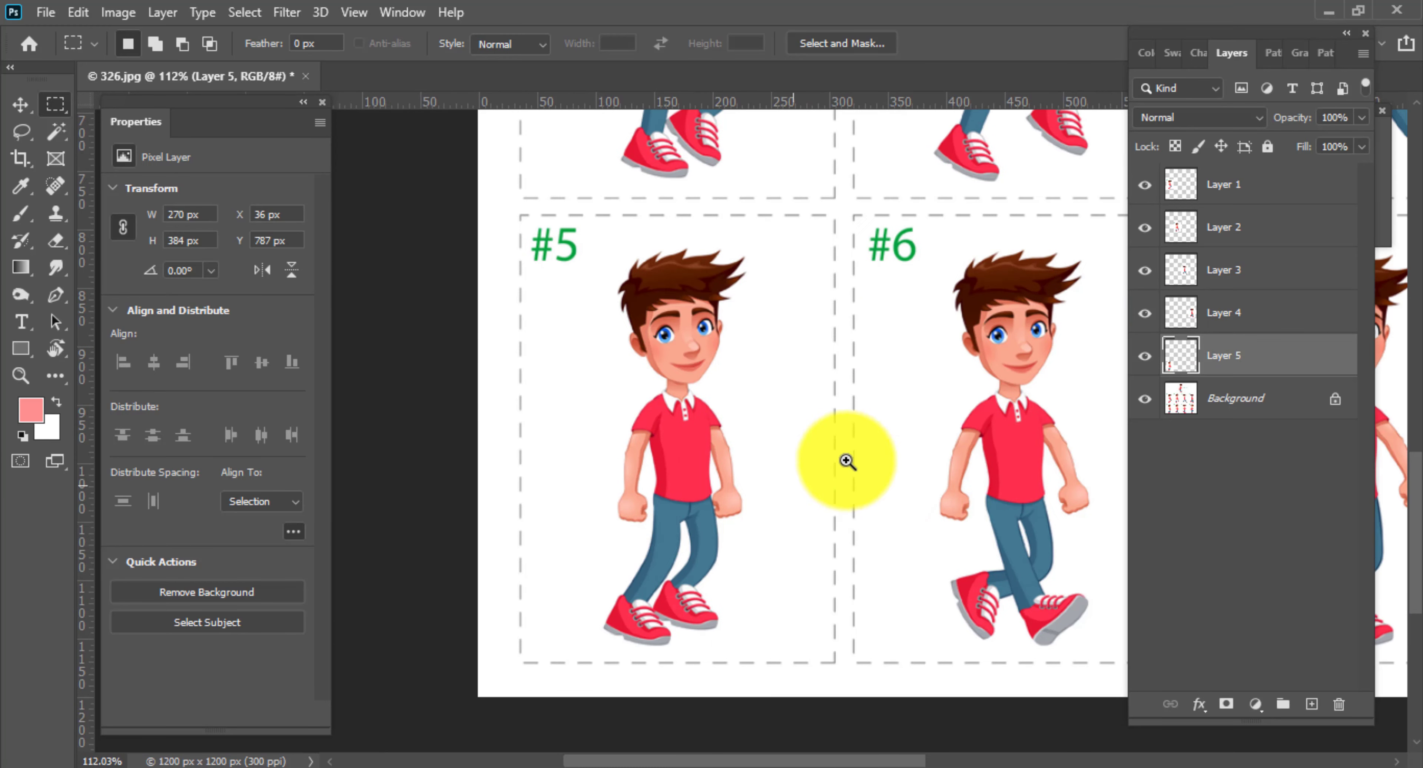
- Shift the frame-sized selection from #5 to the #6 pose frame and copy that Background area to a new layer
{"action": "scroll", "coordinate": [848, 464], "scroll_direction": "up", "scroll_amount": 3}
{"action": "scroll", "coordinate": [794, 448], "scroll_direction": "down", "scroll_amount": 2}
{"action": "left_click_drag", "start_coordinate": [628, 362], "coordinate": [988, 368]}
{"action": "scroll", "coordinate": [768, 382], "scroll_direction": "up", "scroll_amount": 5}
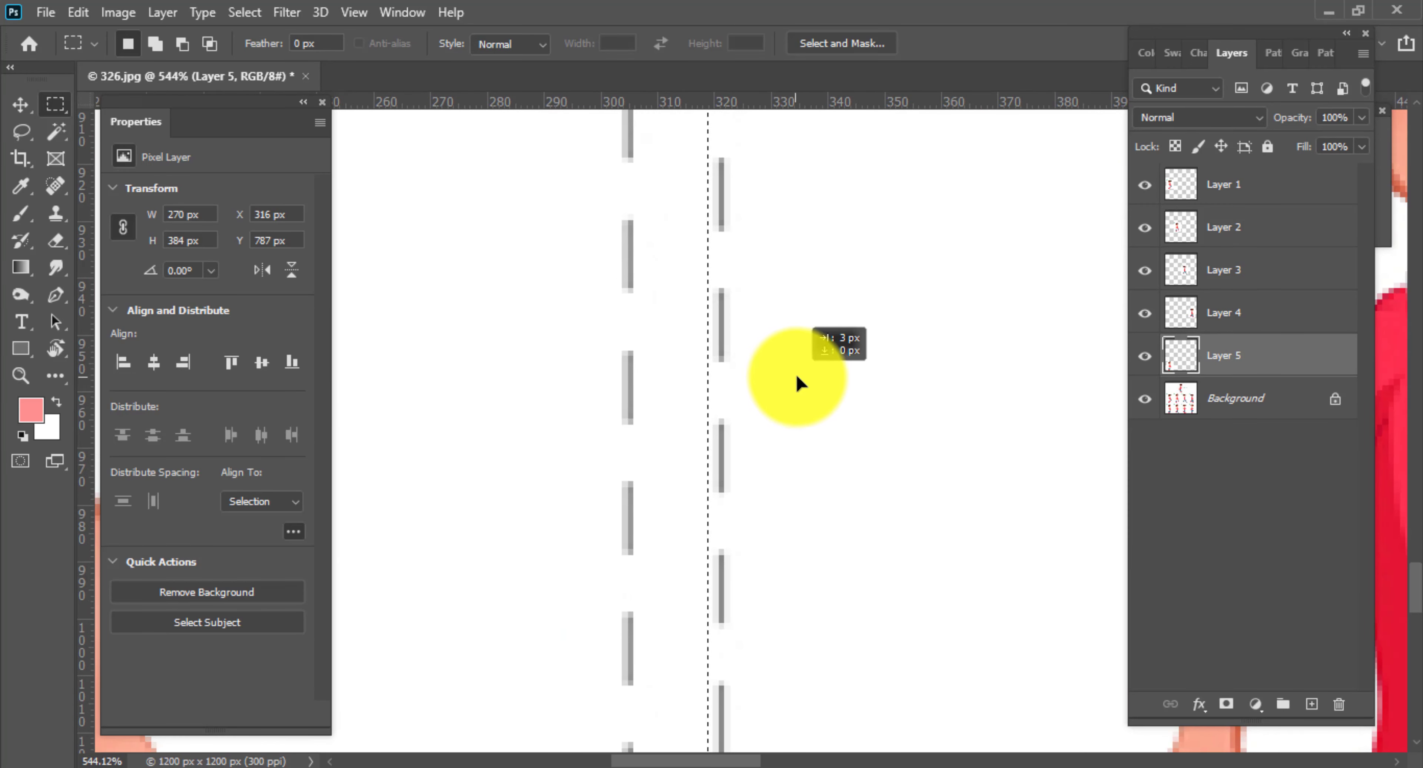
{"action": "scroll", "coordinate": [803, 383], "scroll_direction": "down", "scroll_amount": 5}
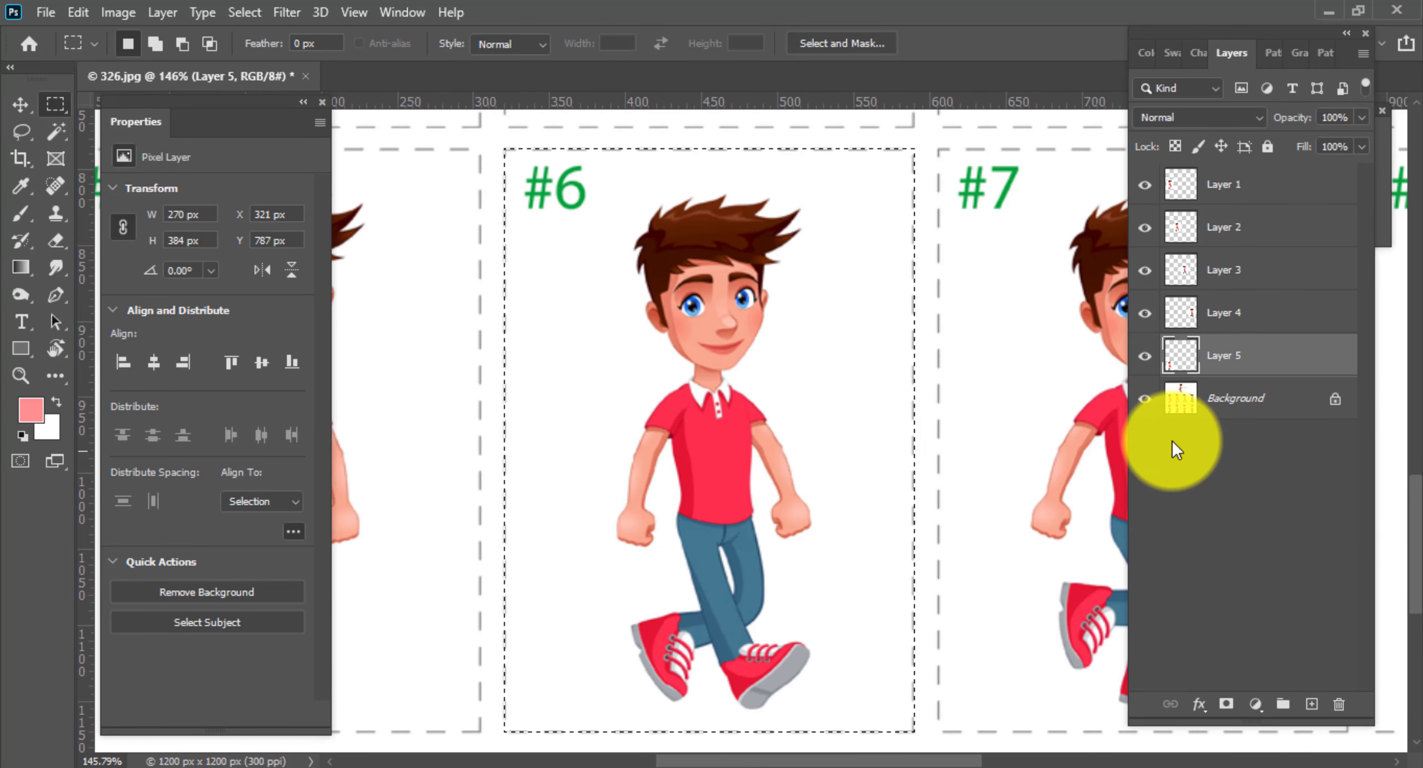
{"action": "left_click", "coordinate": [1195, 409]}
{"action": "key", "text": "ctrl+j"}
- Load the #6 layer's outline as a selection, fit it to the #7 pose frame and copy that Background area to a new layer
{"action": "scroll", "coordinate": [796, 447], "scroll_direction": "down", "scroll_amount": 3}
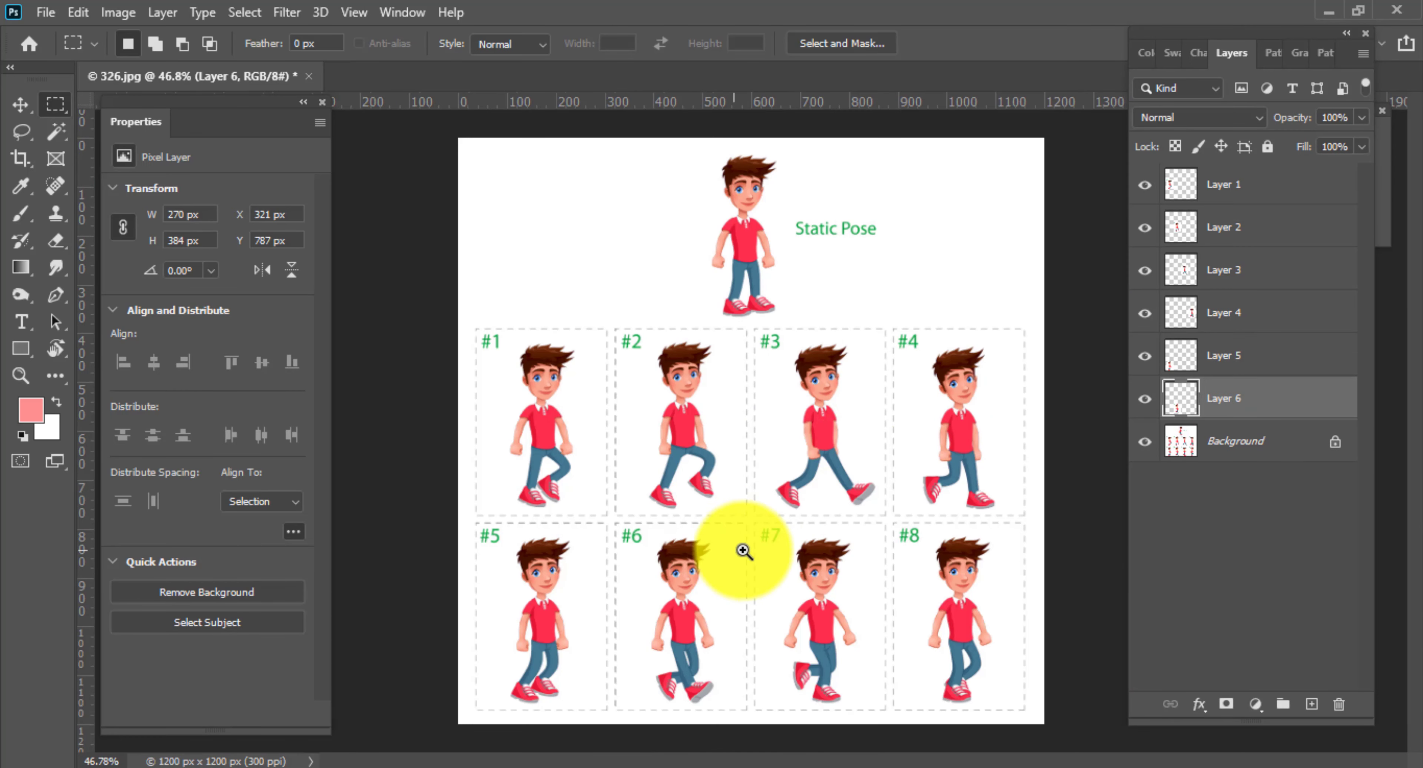
{"action": "scroll", "coordinate": [789, 381], "scroll_direction": "up", "scroll_amount": 2}
{"action": "left_click", "coordinate": [1181, 442]}
{"action": "left_click_drag", "start_coordinate": [771, 444], "coordinate": [724, 337]}
{"action": "key", "text": "ctrl+r"}
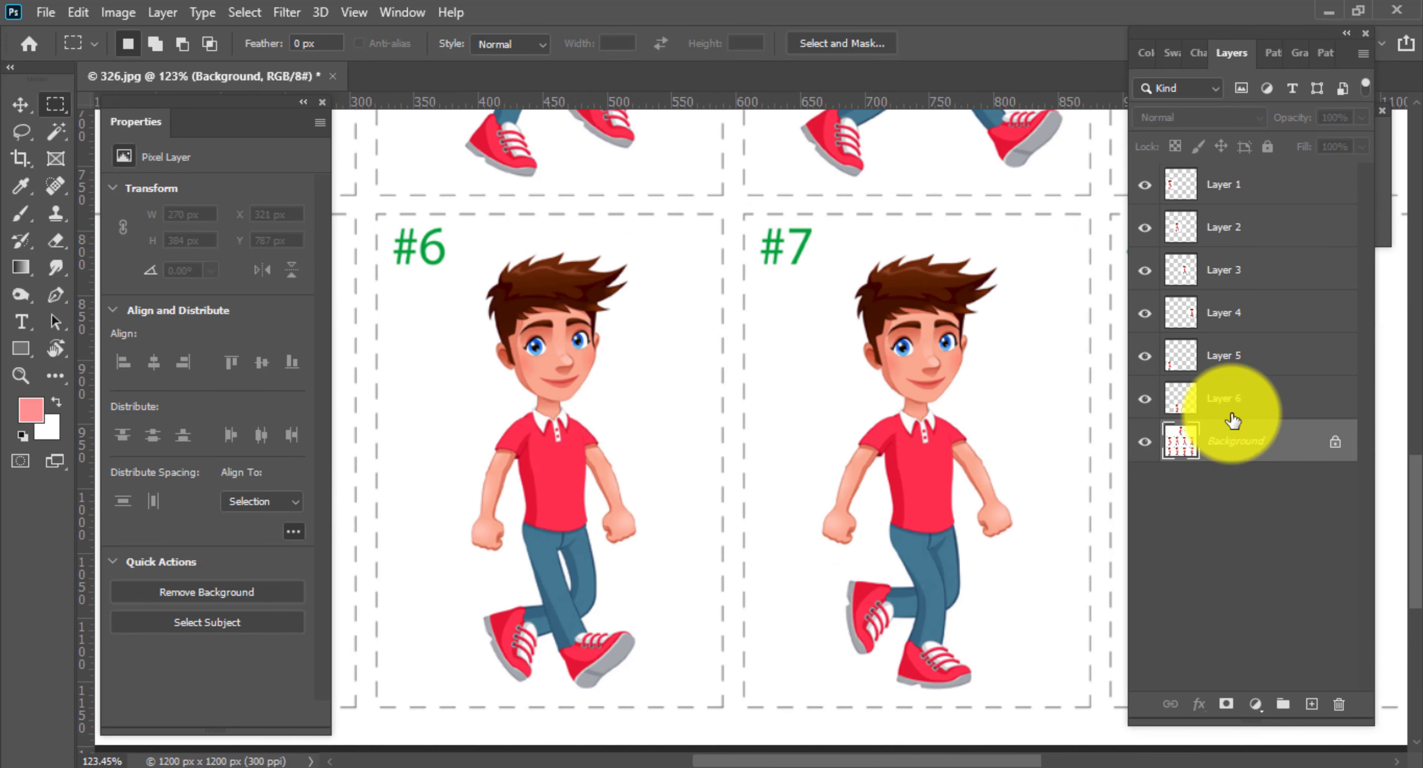
{"action": "left_click", "coordinate": [1222, 400]}
{"action": "left_click", "coordinate": [1176, 446]}
{"action": "left_click", "coordinate": [1181, 398], "text": "ctrl"}
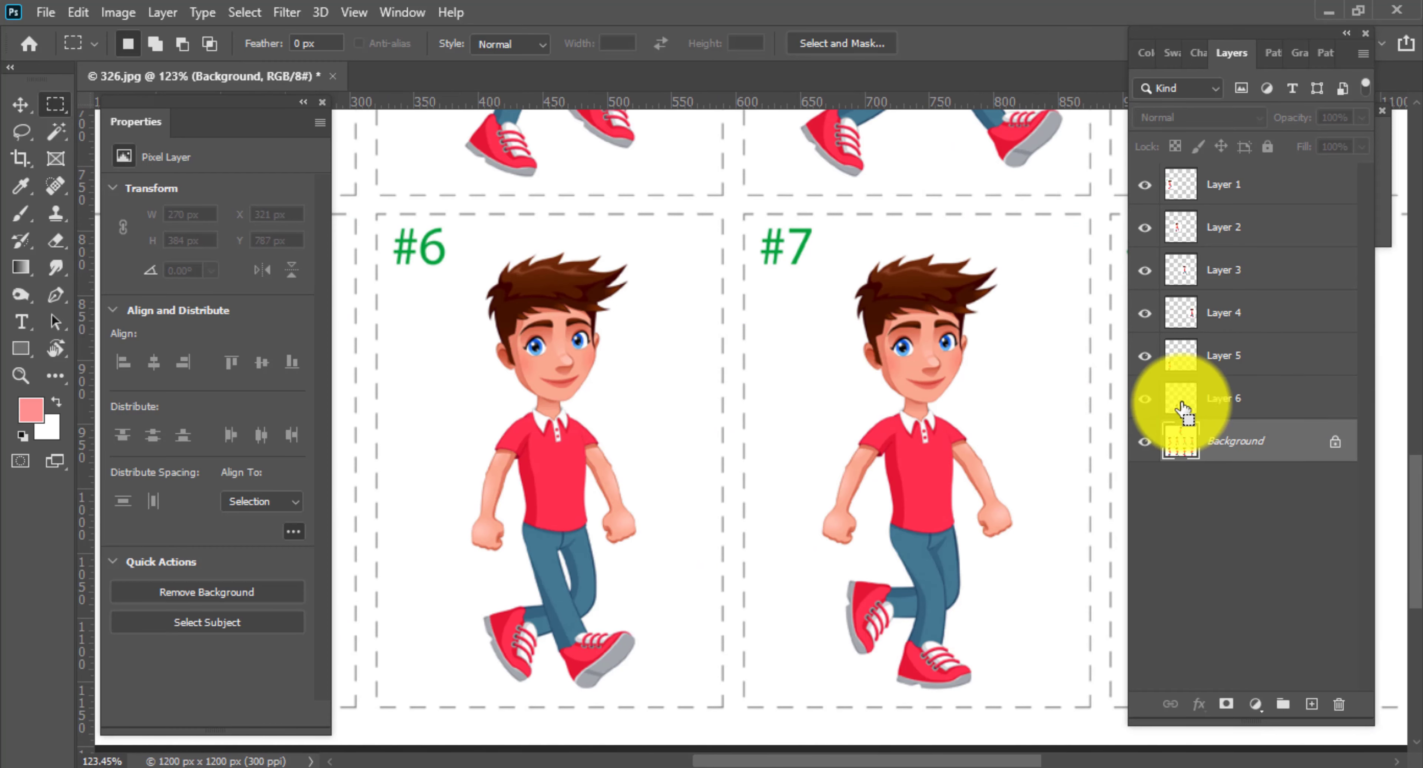
{"action": "left_click_drag", "start_coordinate": [619, 374], "coordinate": [984, 374]}
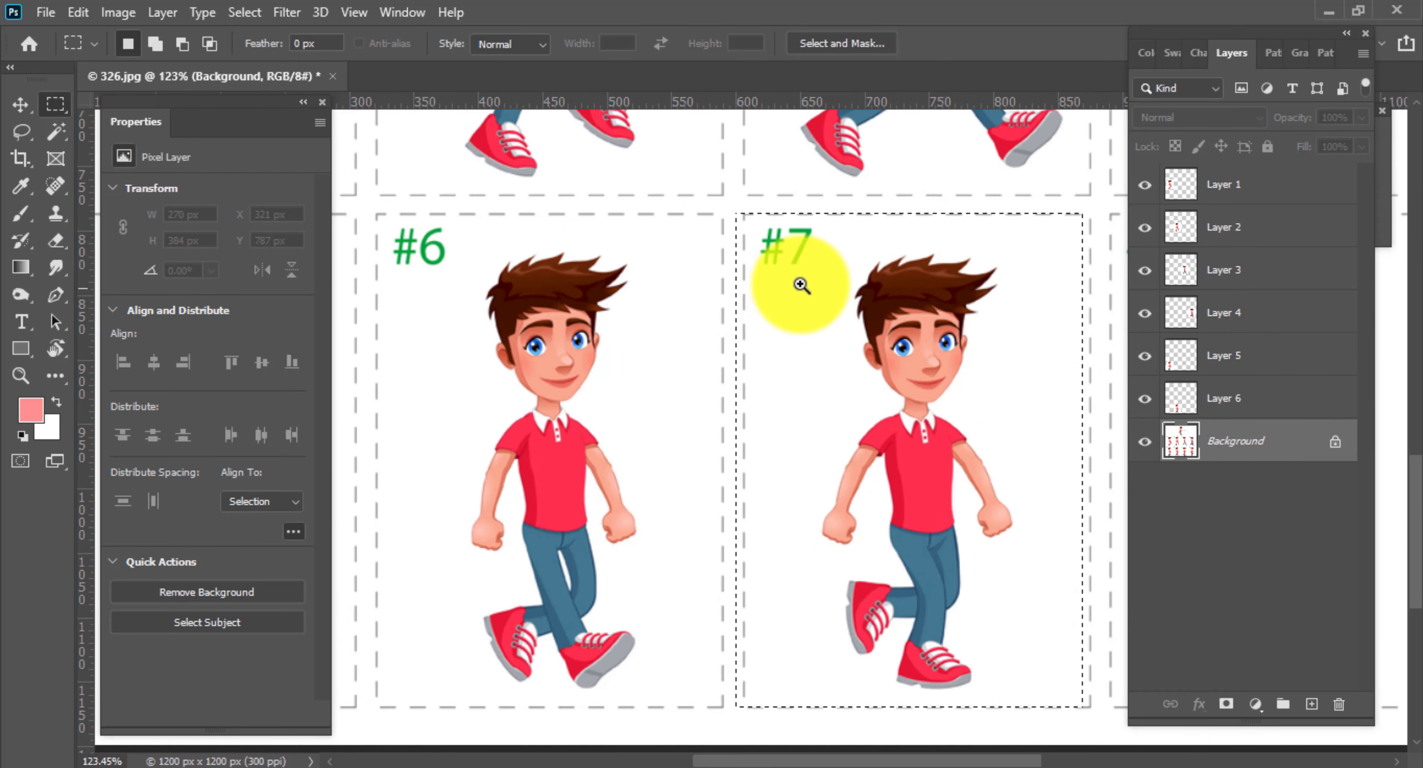
{"action": "scroll", "coordinate": [762, 292], "scroll_direction": "up", "scroll_amount": 5}
{"action": "scroll", "coordinate": [709, 319], "scroll_direction": "down", "scroll_amount": 5}
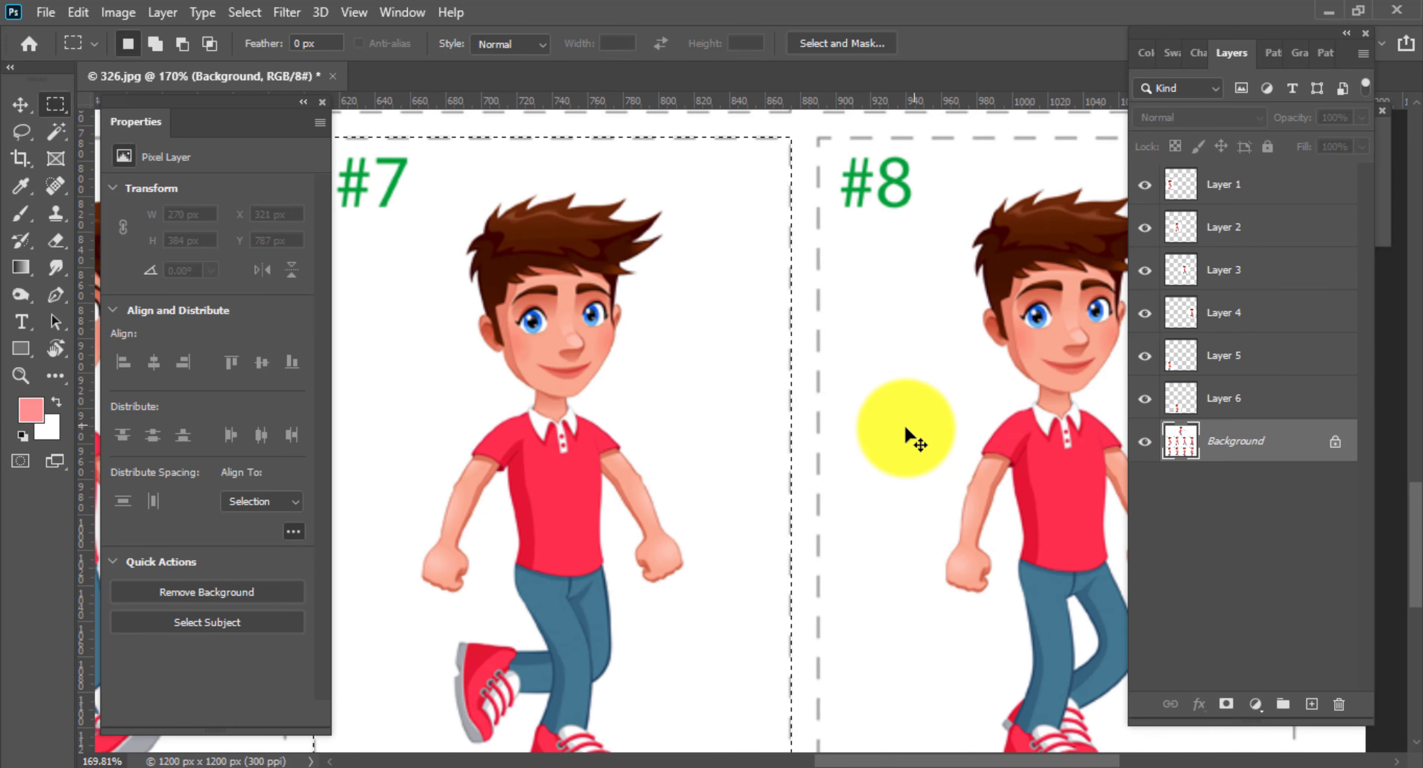
{"action": "key", "text": "ctrl+j"}
- Fit the frame-sized selection to the #8 pose frame and copy that Background area to a new layer
{"action": "scroll", "coordinate": [940, 470], "scroll_direction": "down", "scroll_amount": 3}
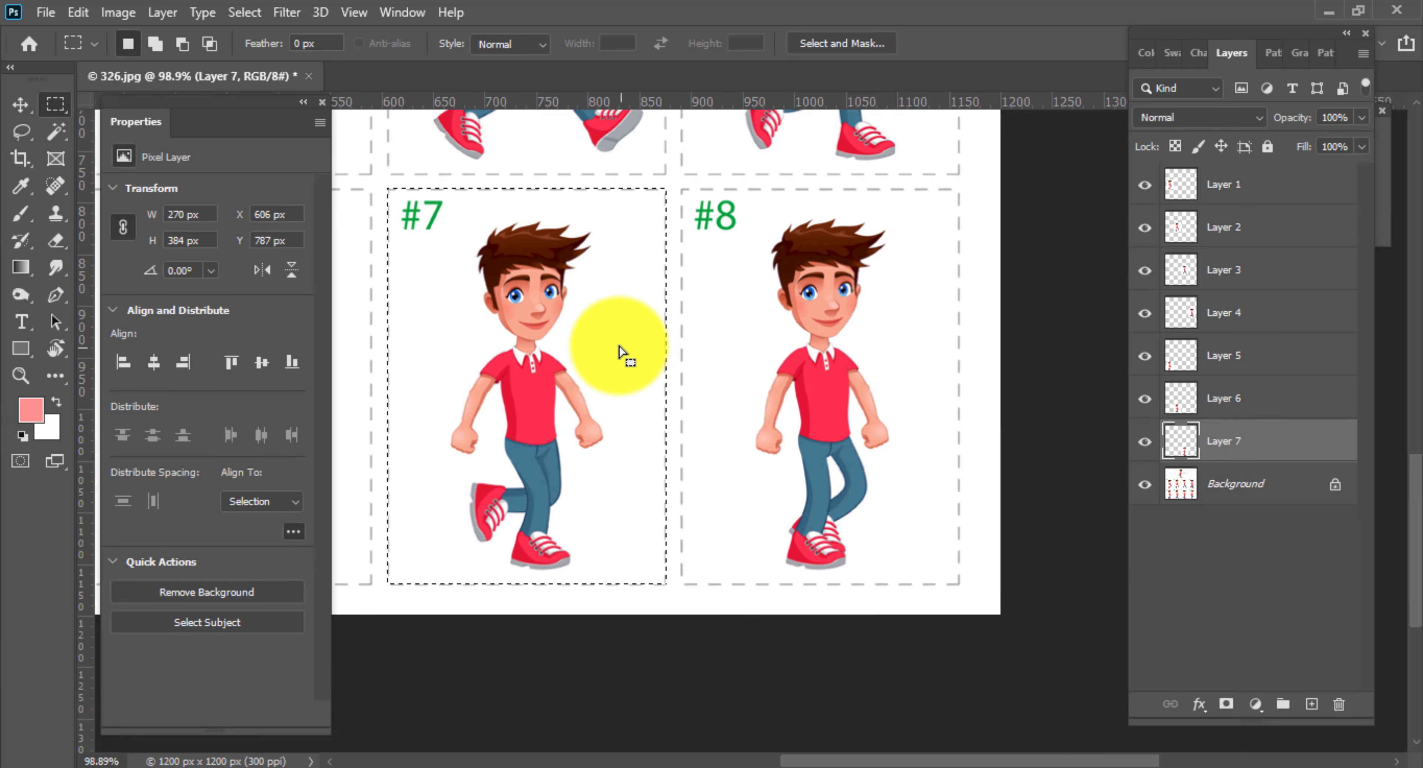
{"action": "left_click_drag", "start_coordinate": [619, 349], "coordinate": [888, 335]}
{"action": "scroll", "coordinate": [749, 310], "scroll_direction": "up", "scroll_amount": 4}
{"action": "scroll", "coordinate": [842, 340], "scroll_direction": "down", "scroll_amount": 4}
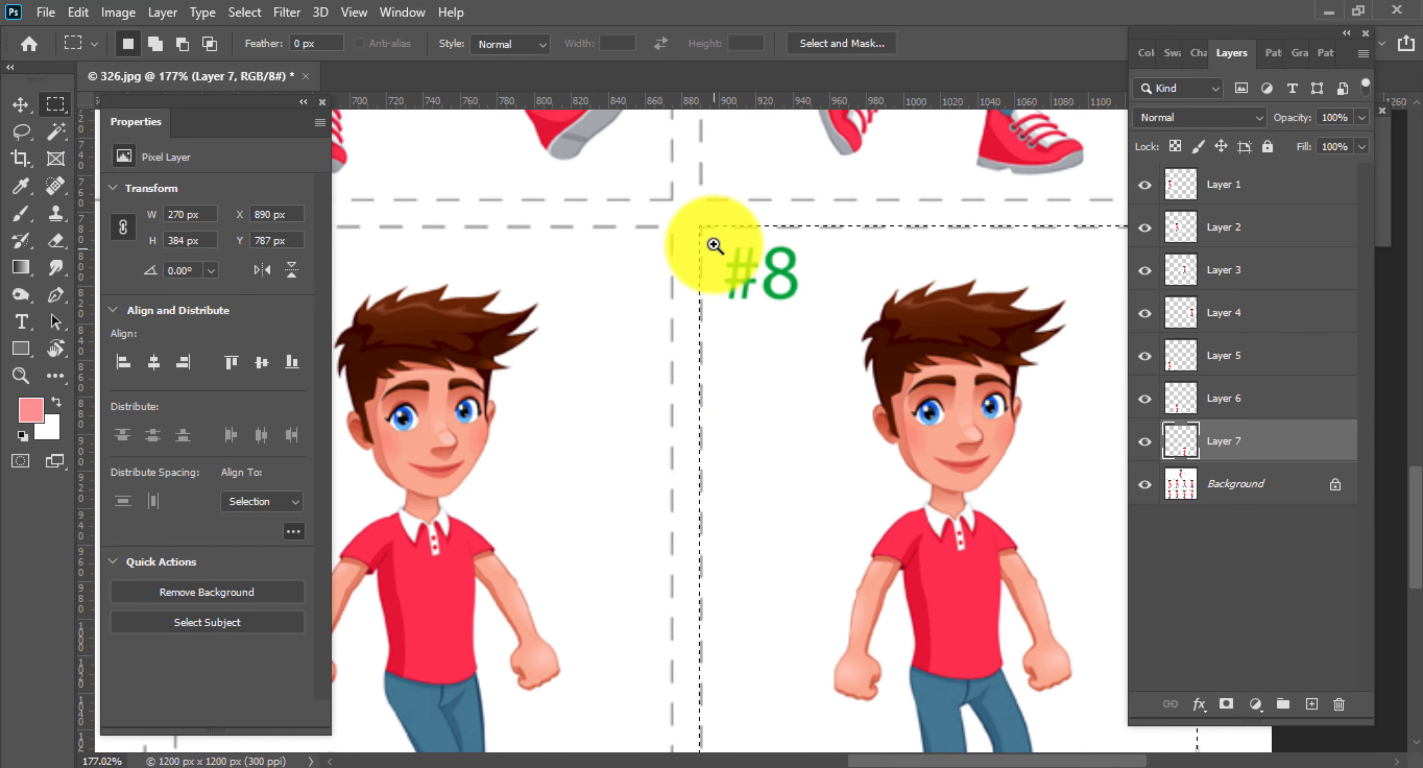
{"action": "scroll", "coordinate": [711, 245], "scroll_direction": "up", "scroll_amount": 5}
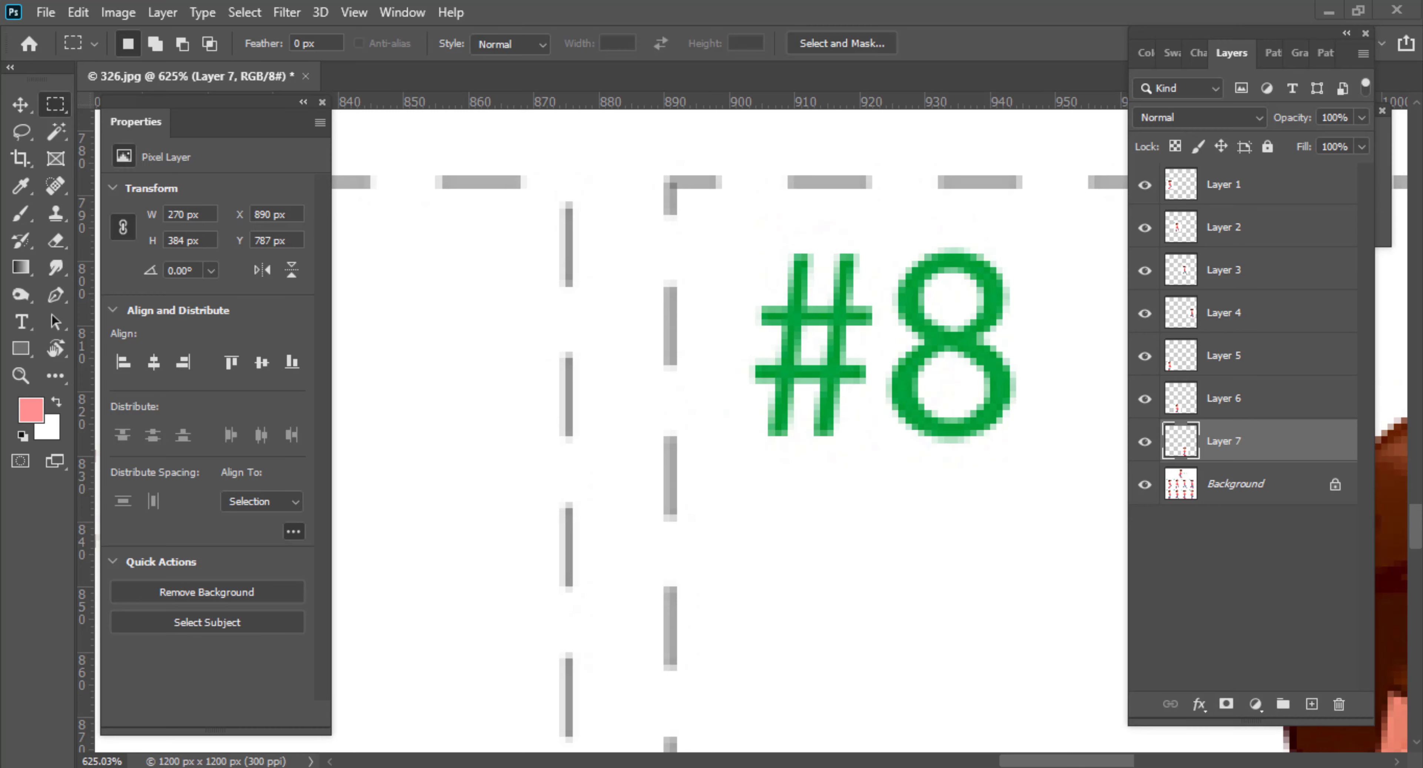
{"action": "scroll", "coordinate": [685, 303], "scroll_direction": "down", "scroll_amount": 5}
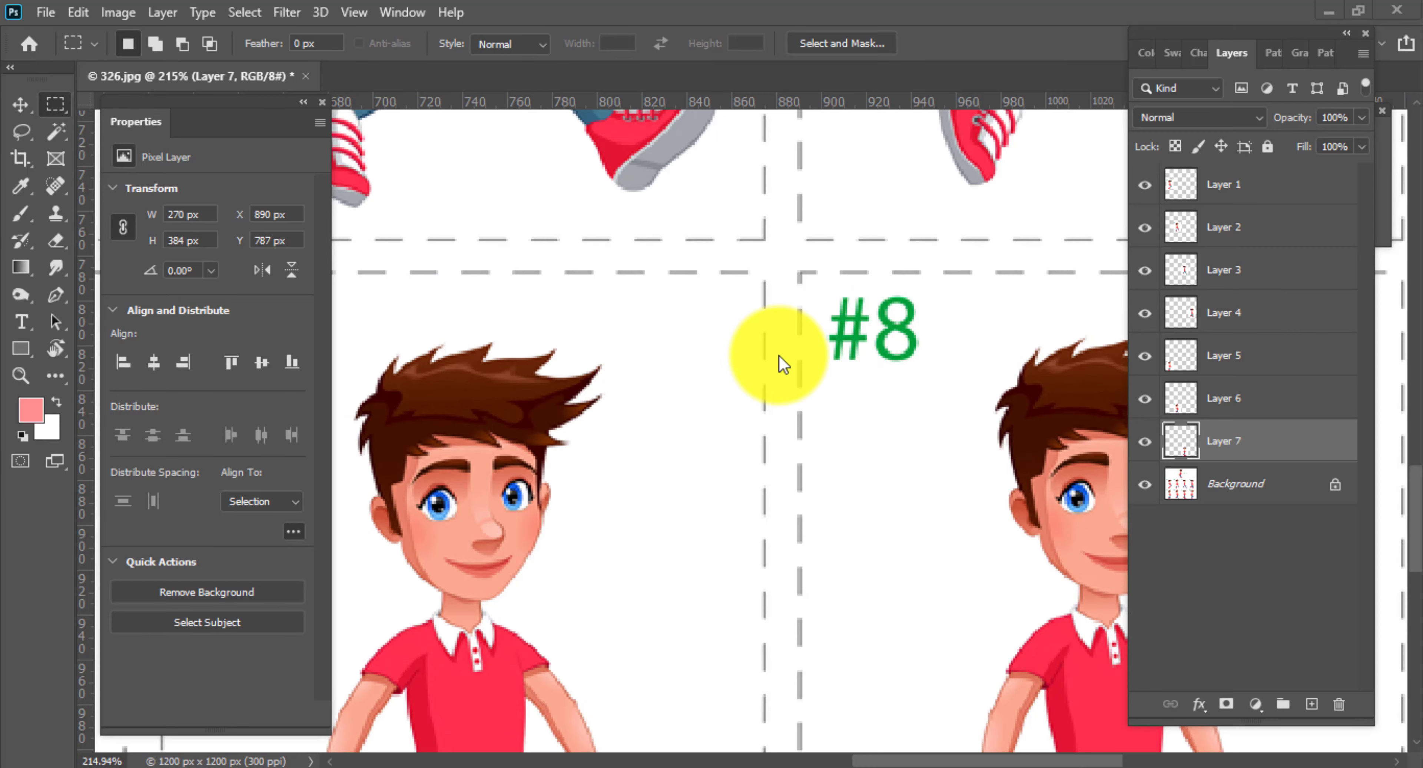
{"action": "scroll", "coordinate": [718, 332], "scroll_direction": "down", "scroll_amount": 4}
{"action": "scroll", "coordinate": [762, 343], "scroll_direction": "up", "scroll_amount": 4}
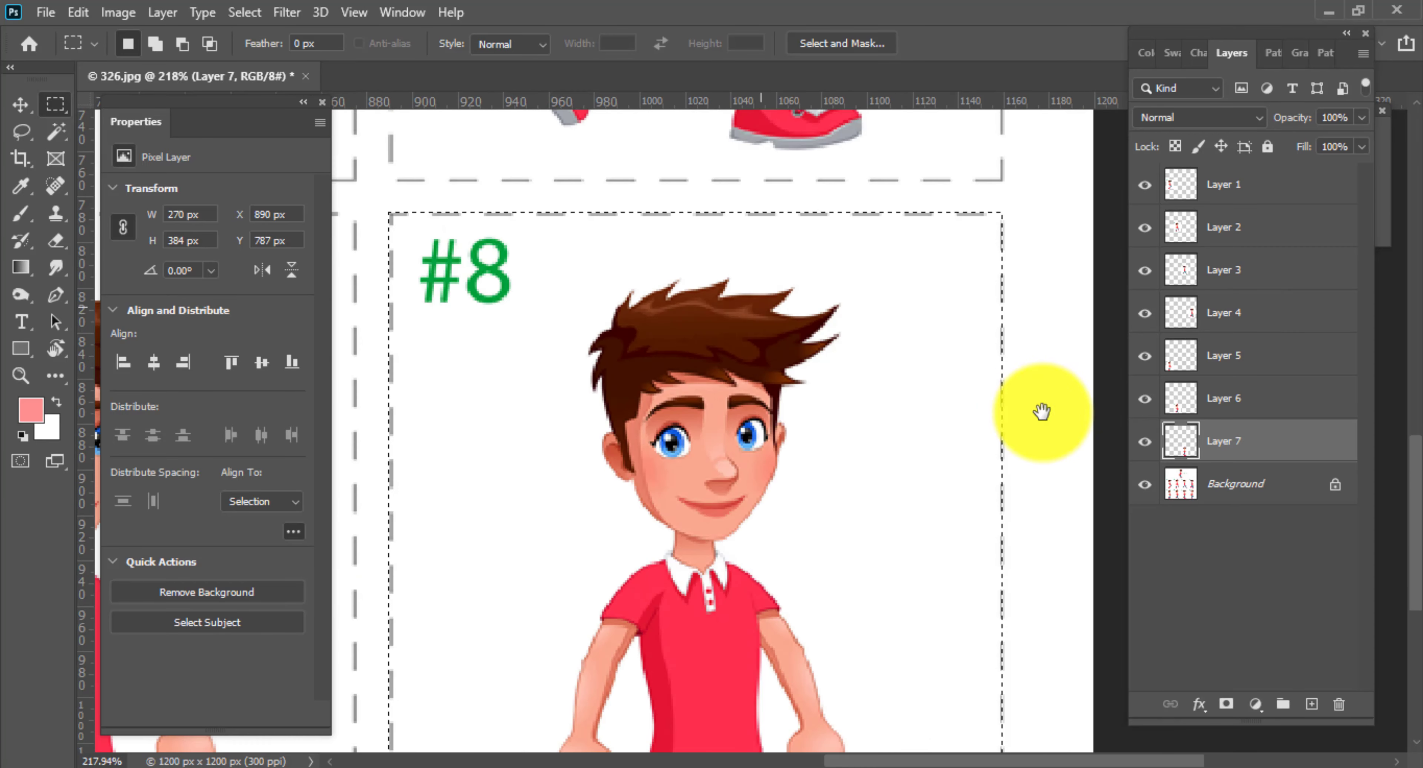
{"action": "left_click", "coordinate": [1223, 483]}
{"action": "key", "text": "ctrl+j"}
- Hide the Background layer so only the eight copied pose layers show
{"action": "scroll", "coordinate": [845, 416], "scroll_direction": "down", "scroll_amount": 4}
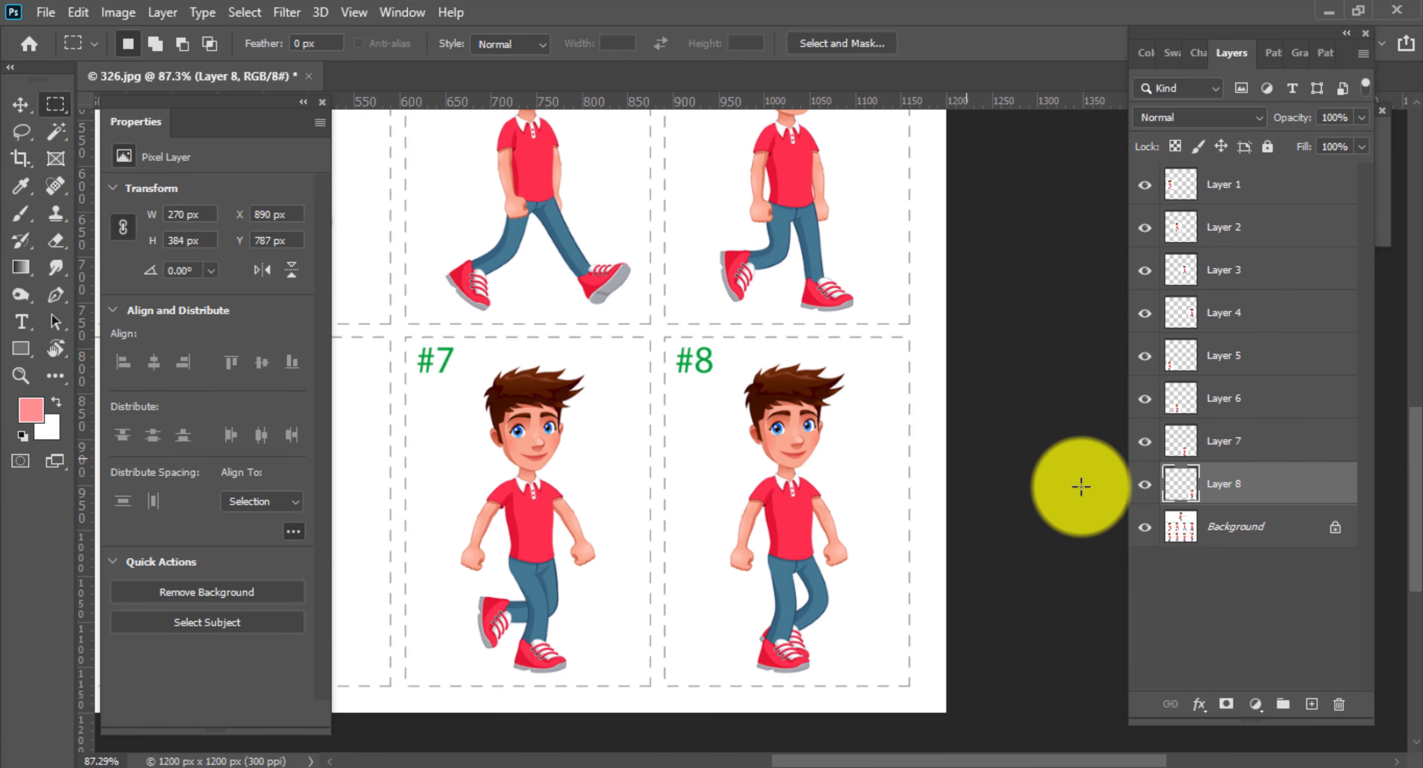
{"action": "left_click", "coordinate": [1146, 527]}
{"action": "scroll", "coordinate": [819, 571], "scroll_direction": "down", "scroll_amount": 4}
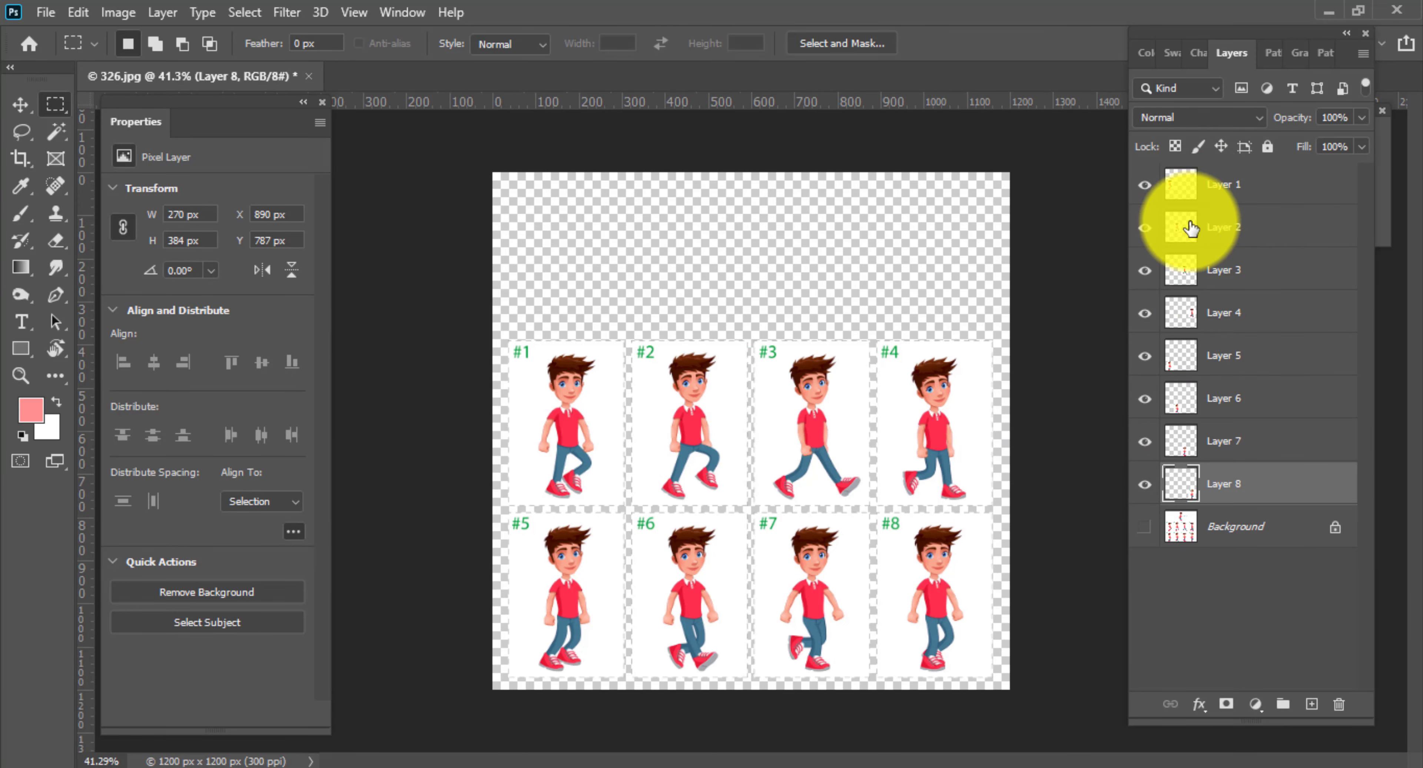
- Select Layer 1 through Layer 8 and align them on their horizontal centers
{"action": "left_click", "coordinate": [1193, 188]}
{"action": "left_click", "coordinate": [1265, 482], "text": "shift"}
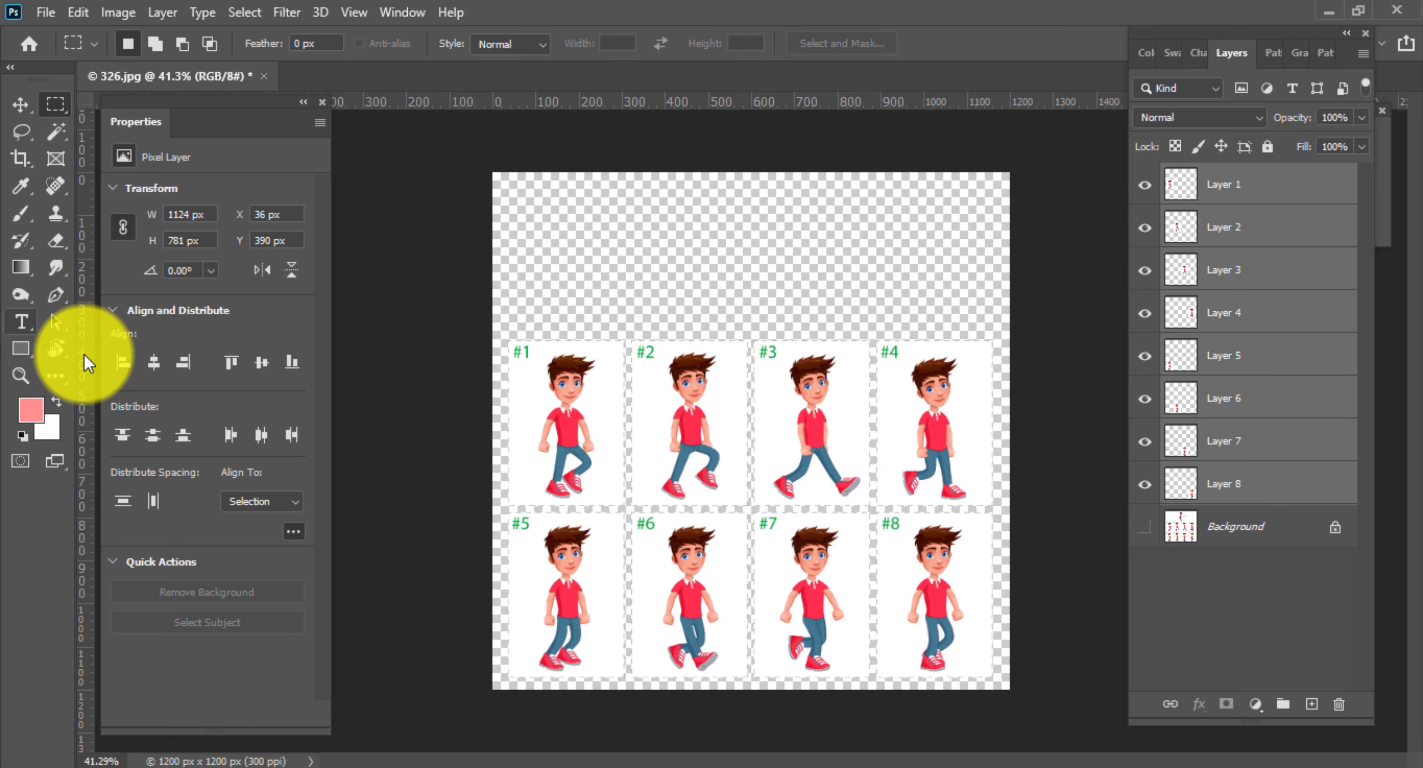
{"action": "left_click", "coordinate": [154, 362]}
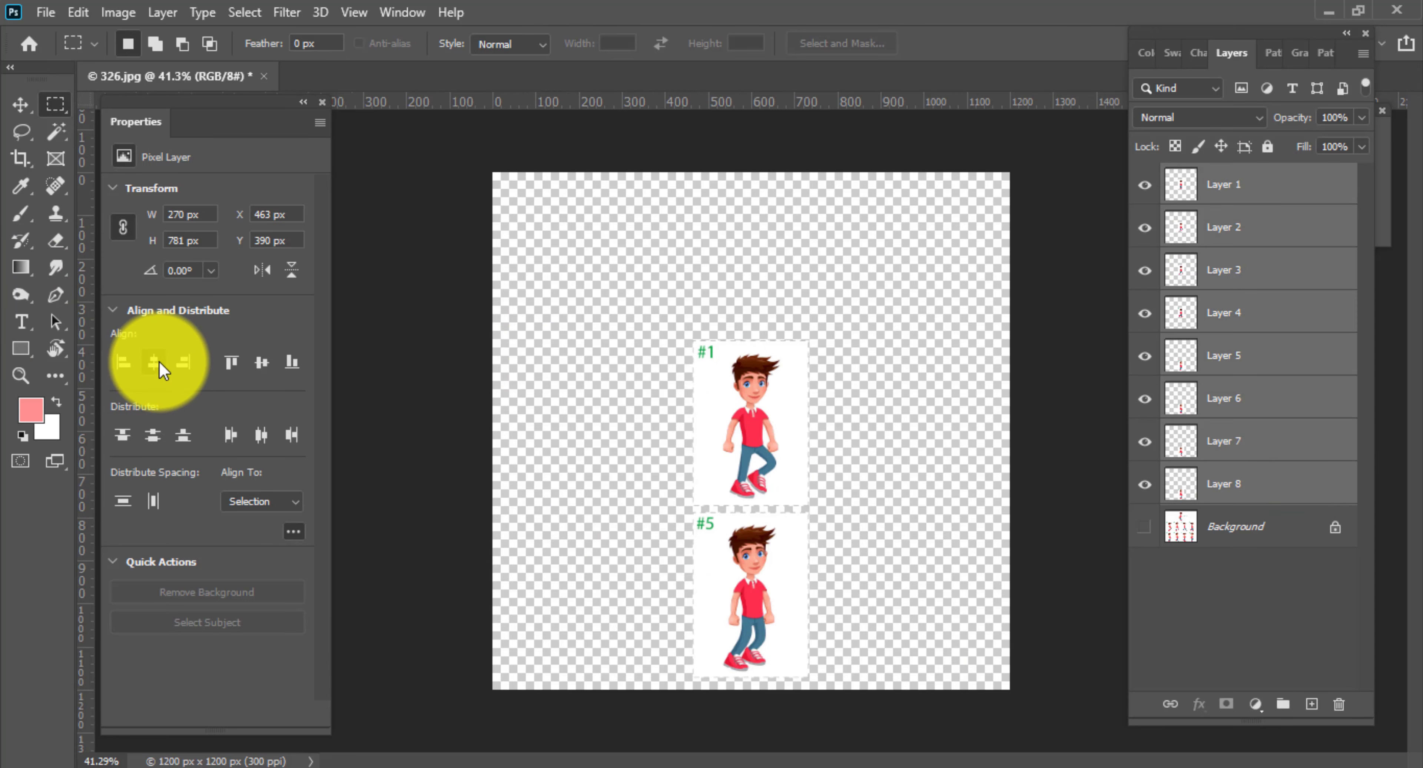
{"action": "left_click_drag", "start_coordinate": [831, 460], "coordinate": [820, 375]}
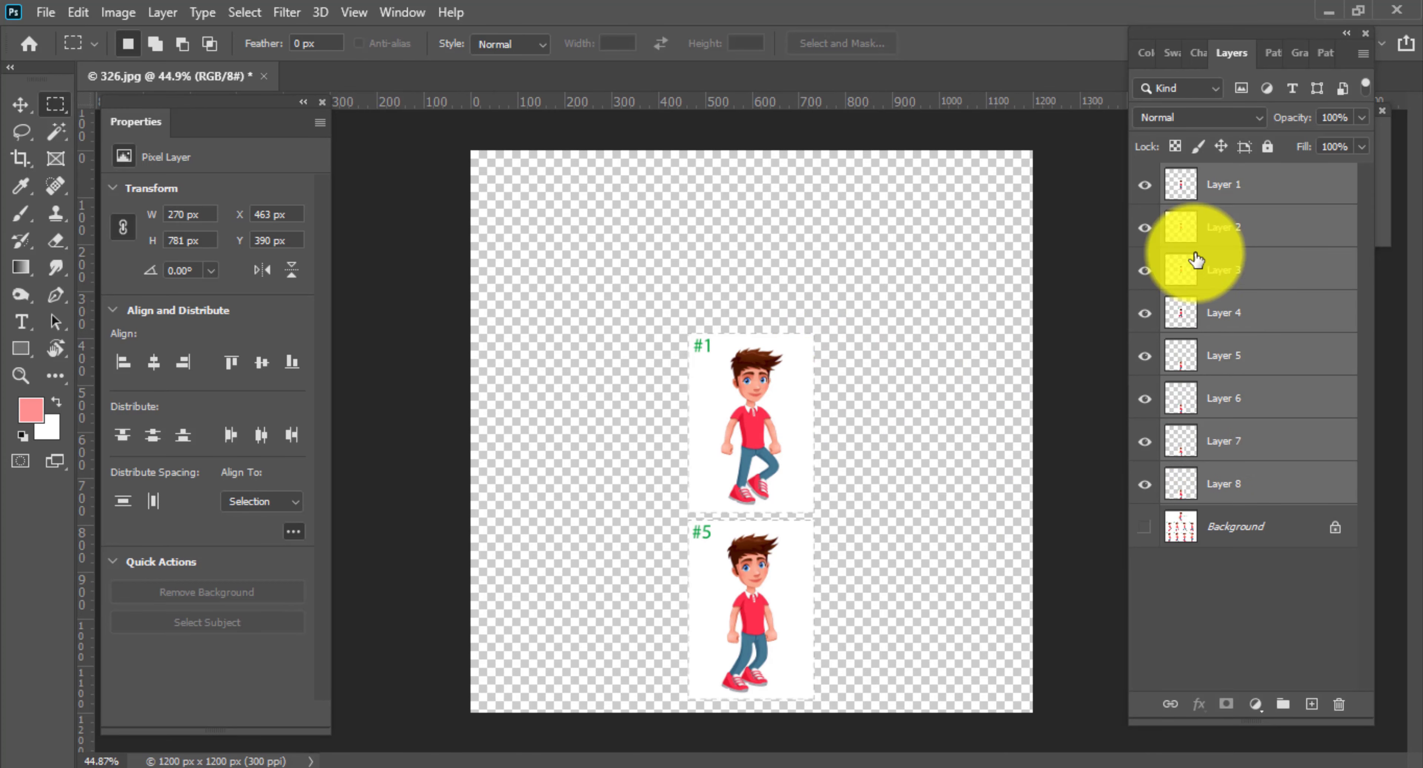
- Select Layer 5 through Layer 8 and move them straight up onto the upper poses, at Y 390 px
{"action": "left_click", "coordinate": [1259, 374]}
{"action": "left_click", "coordinate": [1266, 486], "text": "shift"}
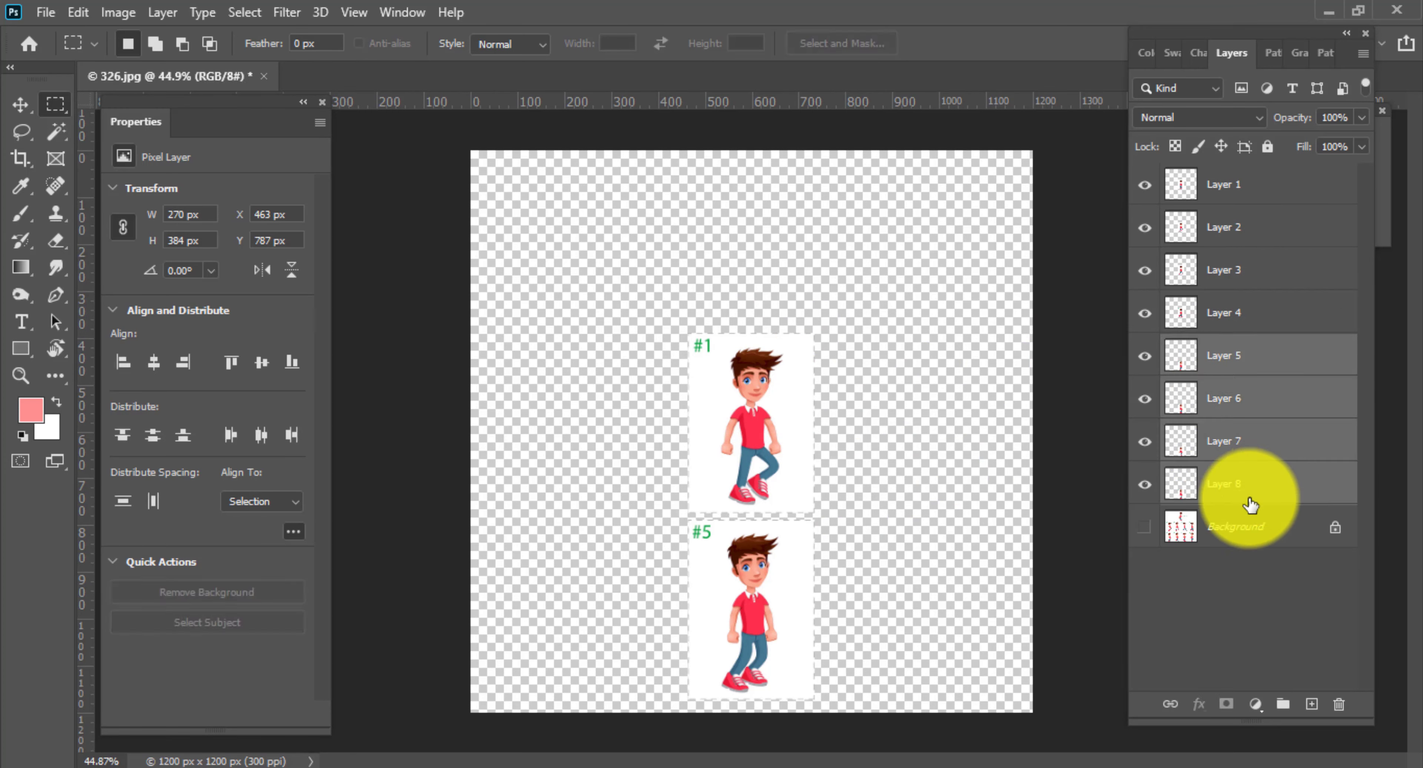
{"action": "left_click", "coordinate": [28, 108]}
{"action": "left_click_drag", "start_coordinate": [711, 565], "coordinate": [712, 433]}
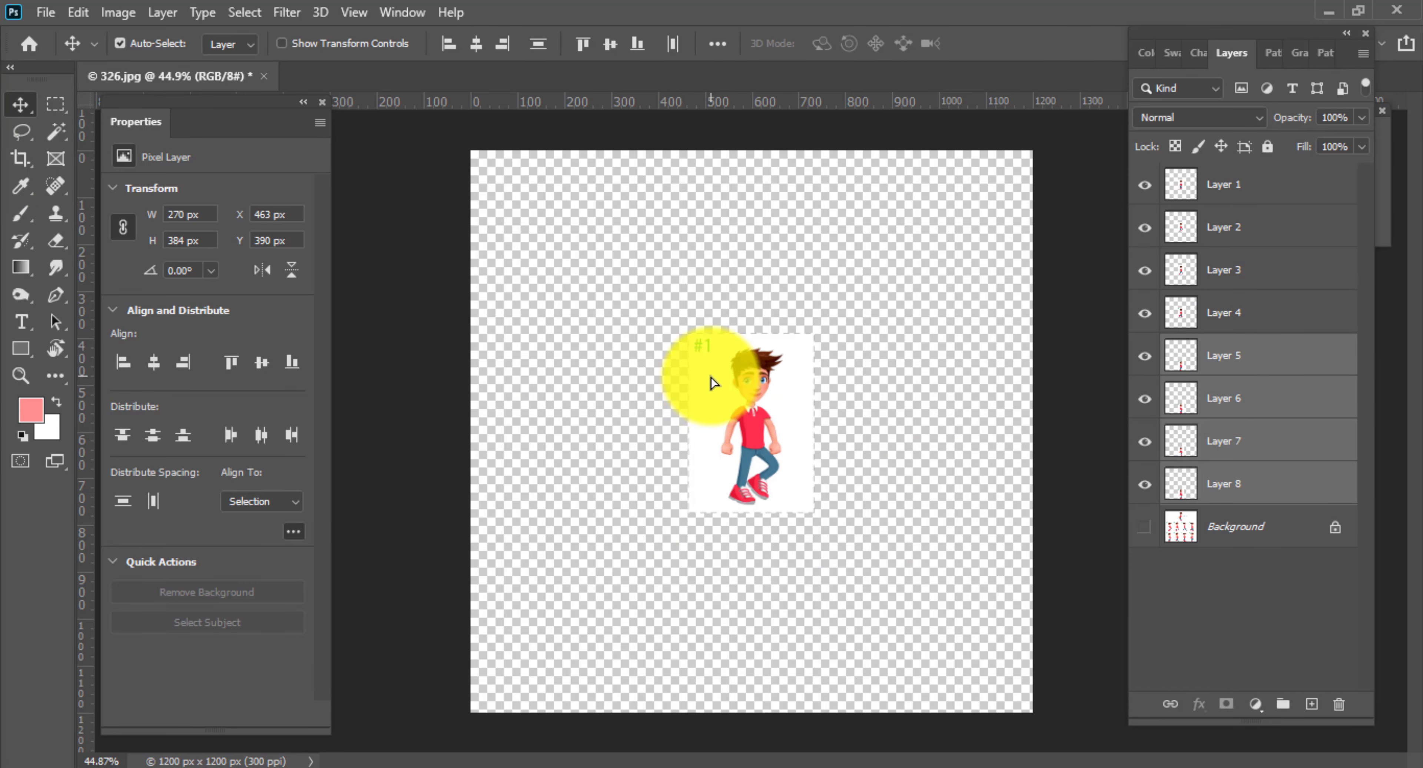
- Select Layer 1 through Layer 8 and align them on their vertical centers
{"action": "left_click_drag", "start_coordinate": [712, 383], "coordinate": [826, 379]}
{"action": "left_click", "coordinate": [1227, 183]}
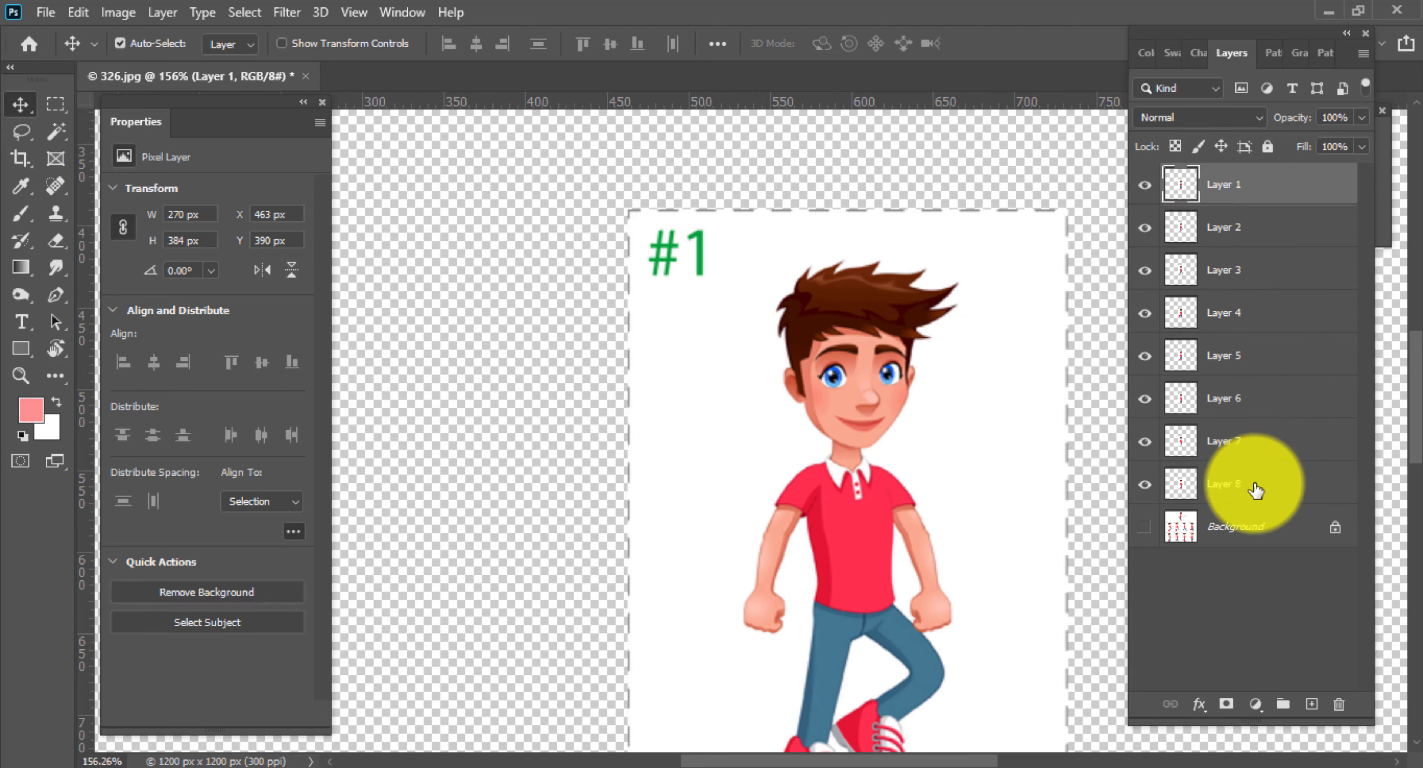
{"action": "left_click", "coordinate": [1255, 488], "text": "shift"}
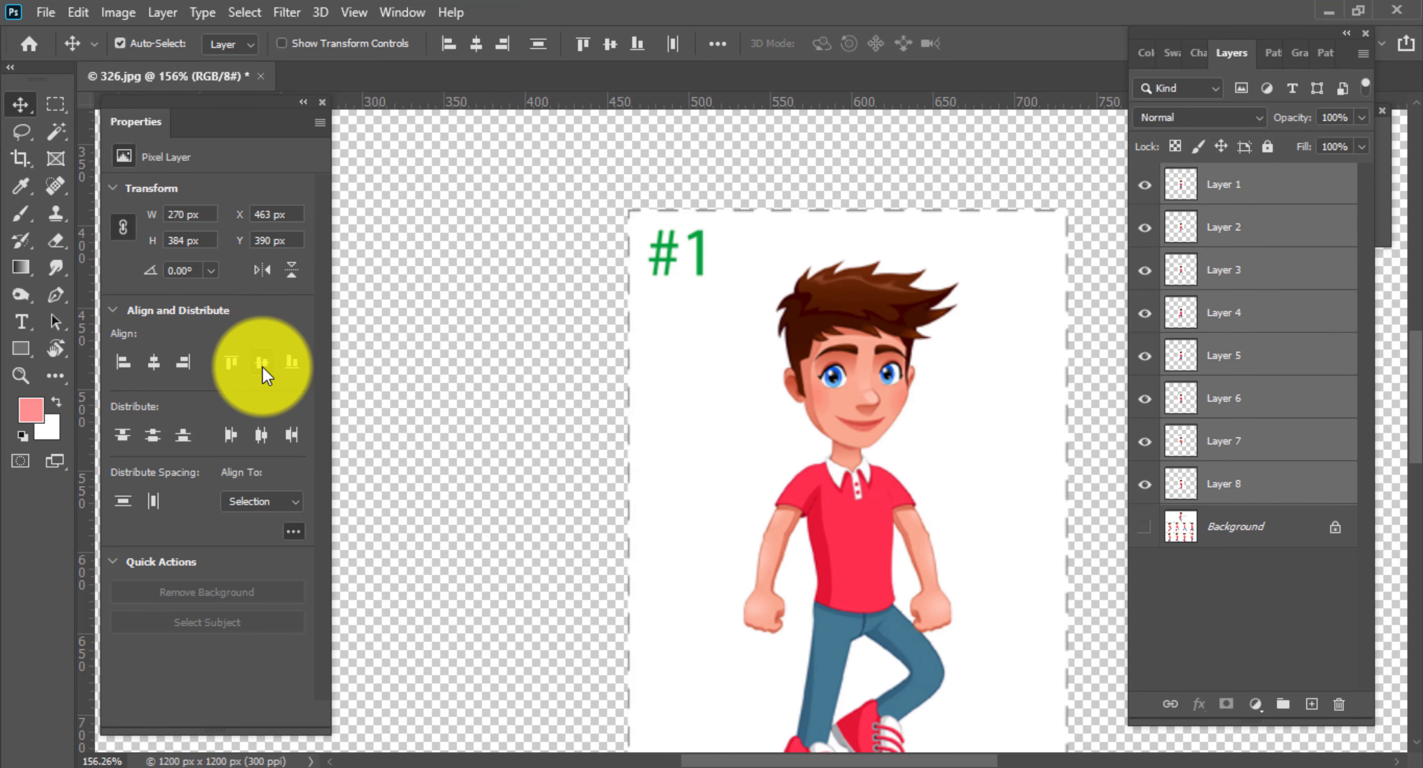
{"action": "scroll", "coordinate": [705, 404], "scroll_direction": "down", "scroll_amount": 8}
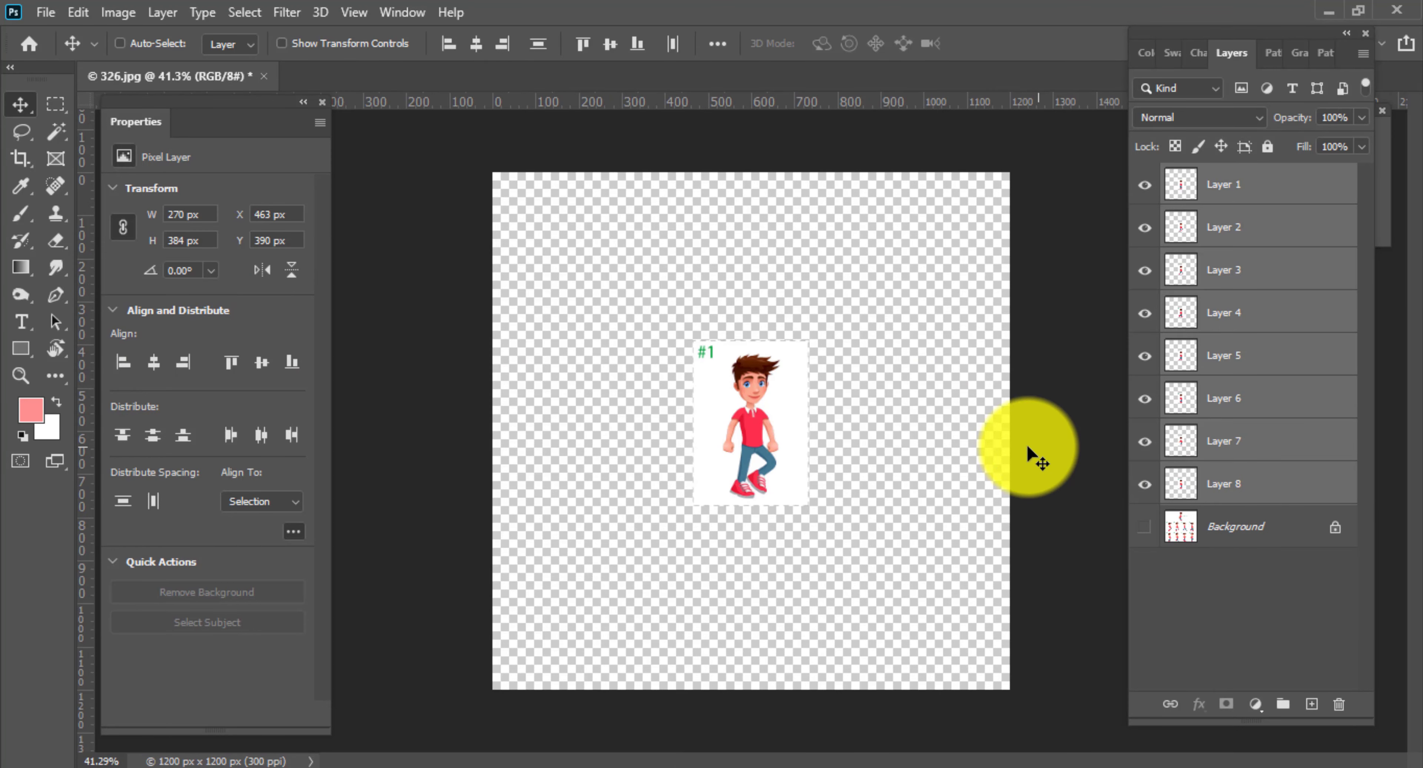
- Scale all eight pose layers up together to about 901 × 1281 px so the character fills the canvas height
{"action": "key", "text": "ctrl+t"}
{"action": "scroll", "coordinate": [767, 440], "scroll_direction": "down", "scroll_amount": 2}
{"action": "mouse_move", "coordinate": [799, 424]}
{"action": "left_mouse_down"}
{"action": "mouse_move", "coordinate": [889, 423]}
{"action": "mouse_move", "coordinate": [791, 442]}
{"action": "left_mouse_up"}
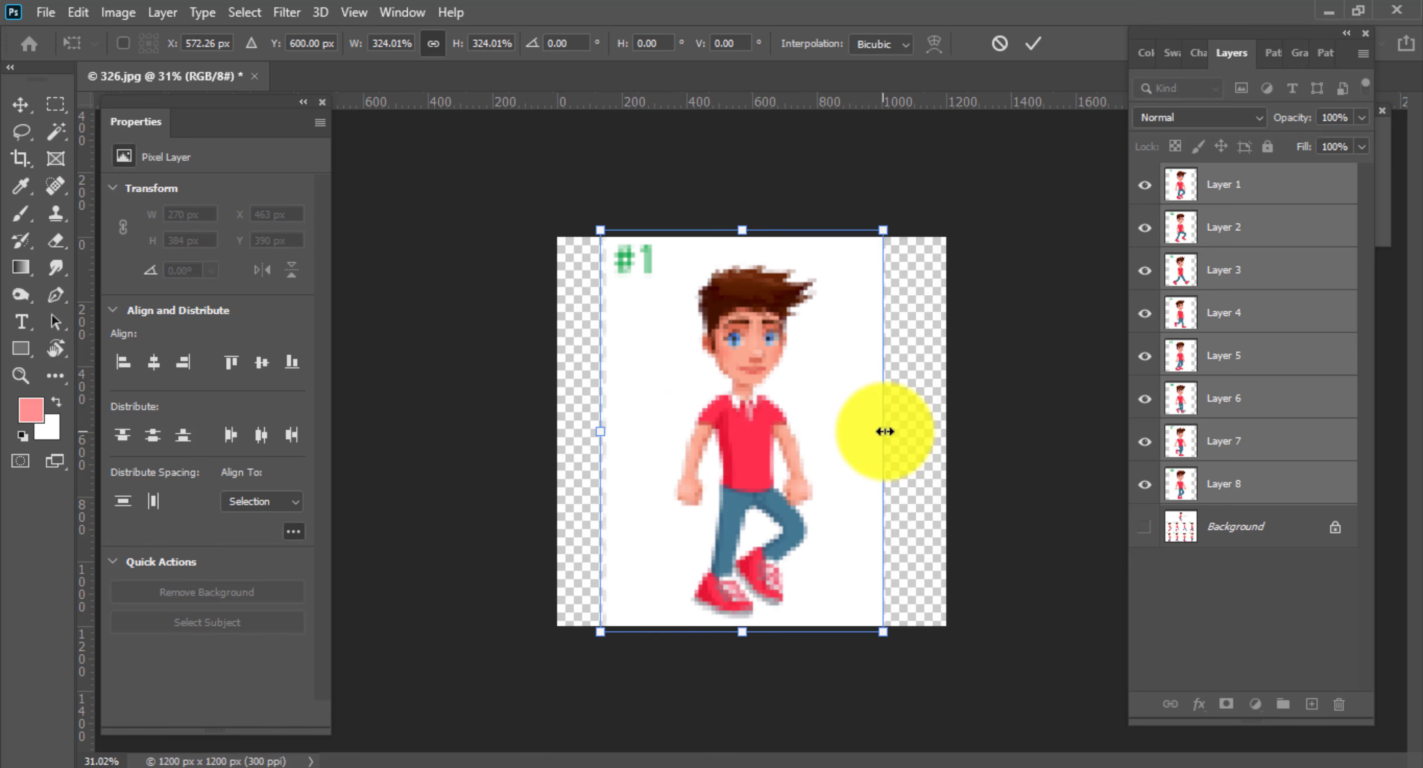
{"action": "left_click_drag", "start_coordinate": [889, 431], "coordinate": [801, 420]}
{"action": "key", "text": "Return"}
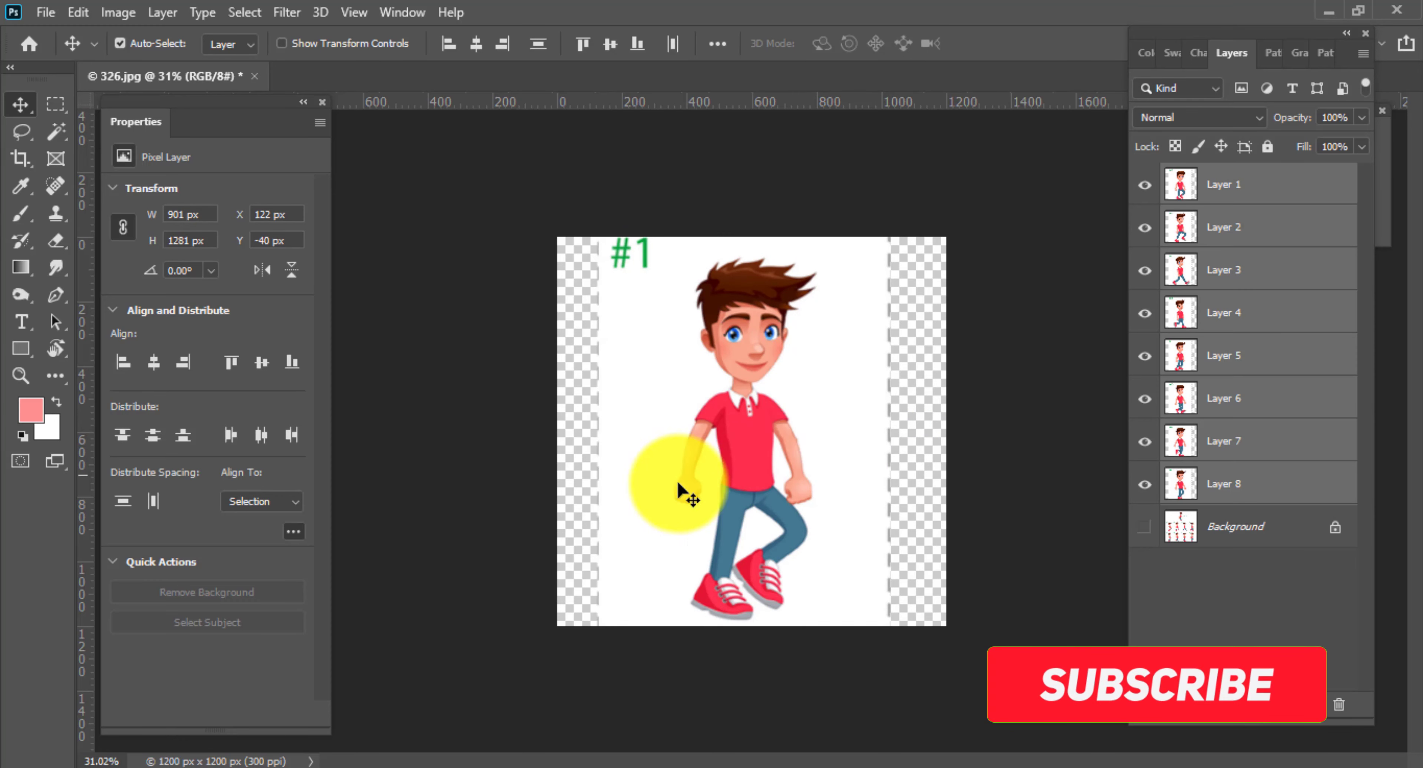
- Draw a loose freehand Lasso selection around the whole character, leaving out the #1 label and the dashed frame
{"action": "key", "text": "l"}
{"action": "mouse_move", "coordinate": [714, 625]}
{"action": "left_mouse_down"}
{"action": "mouse_move", "coordinate": [690, 569]}
{"action": "mouse_move", "coordinate": [697, 630]}
{"action": "left_mouse_up"}
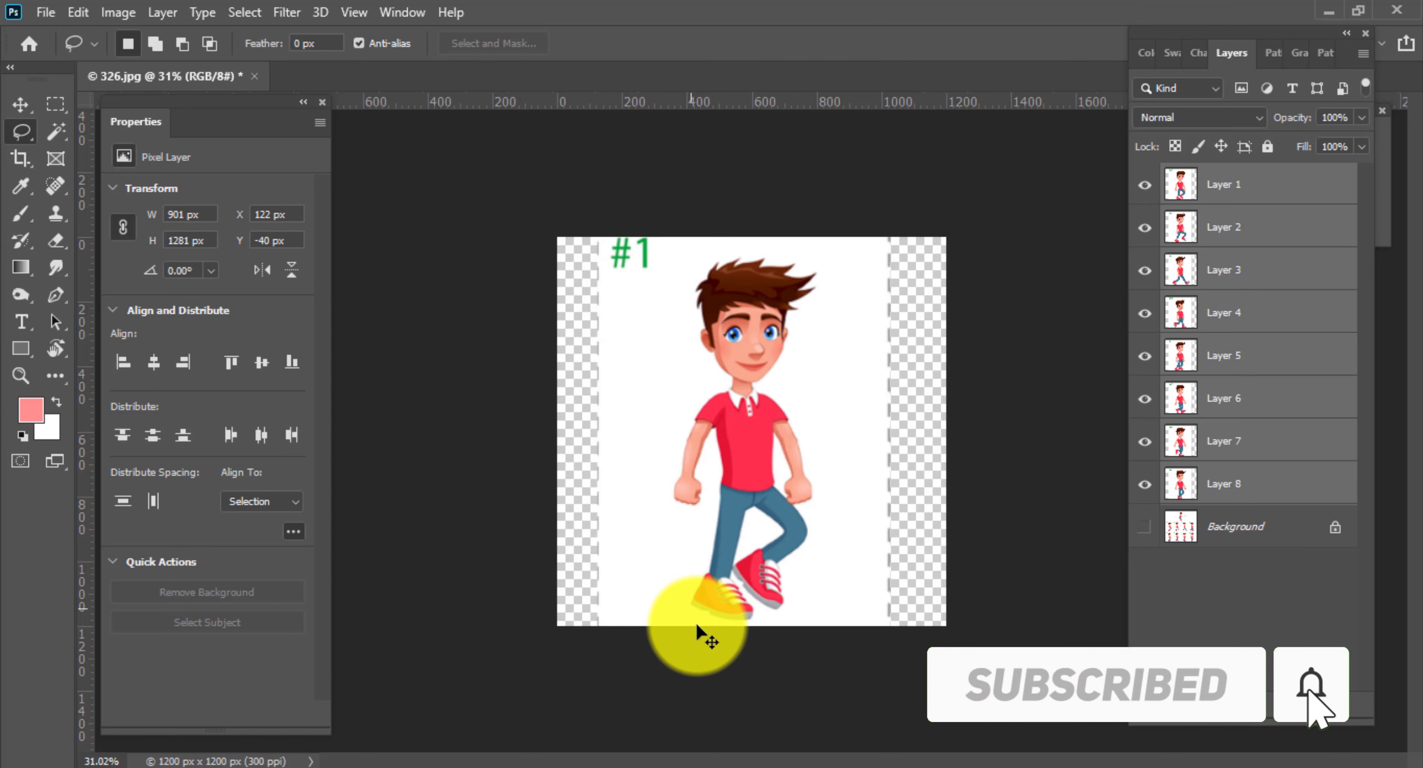
{"action": "mouse_move", "coordinate": [652, 486]}
{"action": "left_mouse_down"}
{"action": "mouse_move", "coordinate": [681, 232]}
{"action": "mouse_move", "coordinate": [821, 279]}
{"action": "left_mouse_up"}
{"action": "left_click_drag", "start_coordinate": [849, 393], "coordinate": [842, 523]}
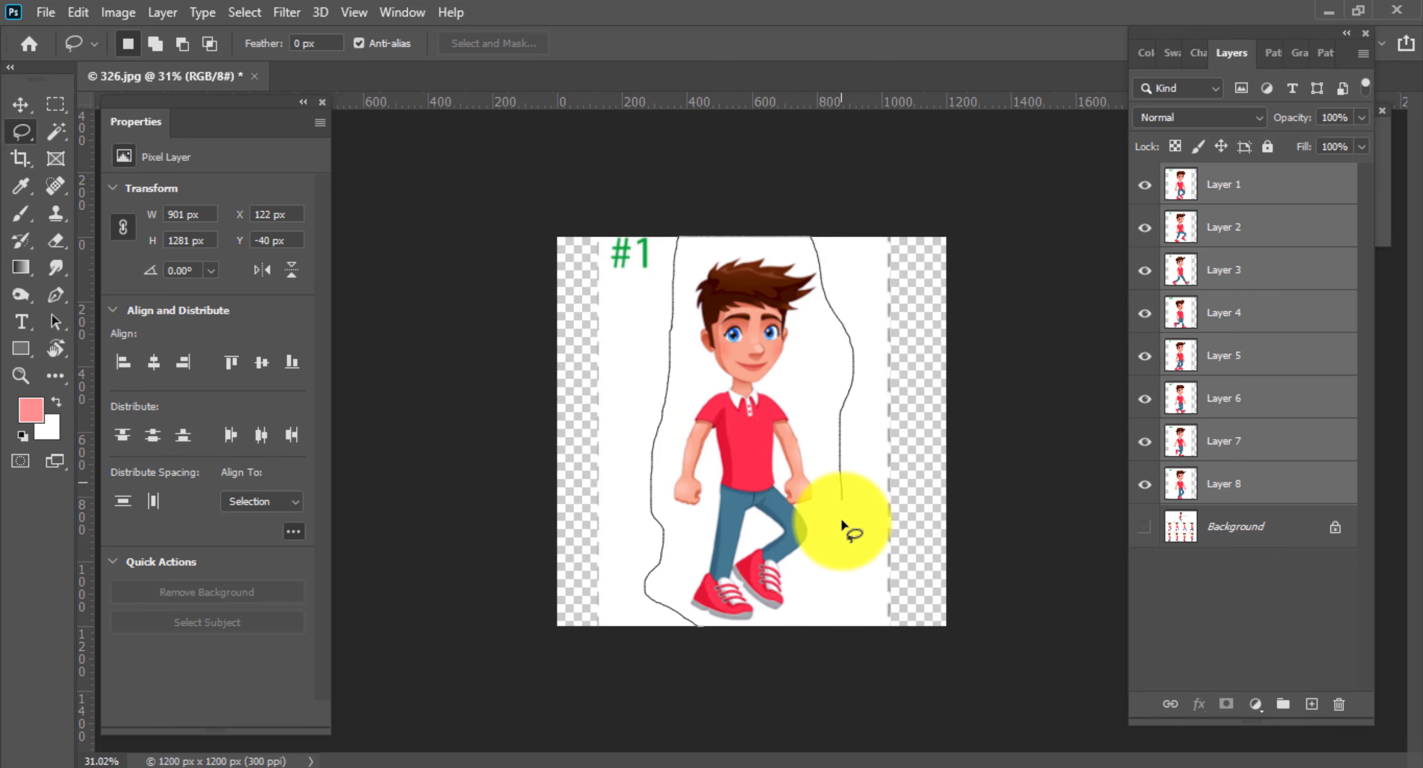
{"action": "left_click_drag", "start_coordinate": [817, 641], "coordinate": [730, 651]}
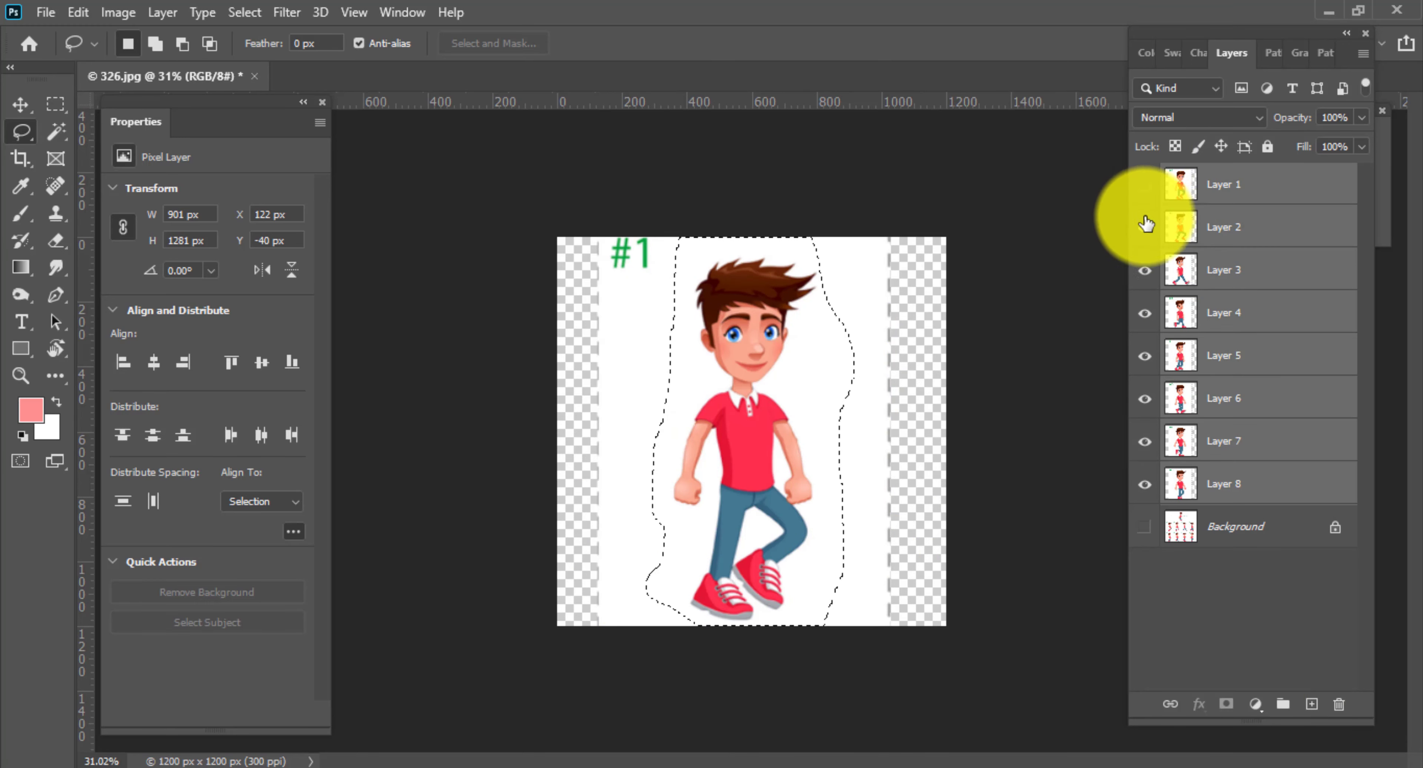
- Check the Lasso outline against each pose, extend it around the rear foot, and leave Layer 1 through Layer 8 visible
{"action": "left_click_drag", "start_coordinate": [1146, 224], "coordinate": [1142, 287]}
{"action": "left_click", "coordinate": [670, 485], "text": "shift"}
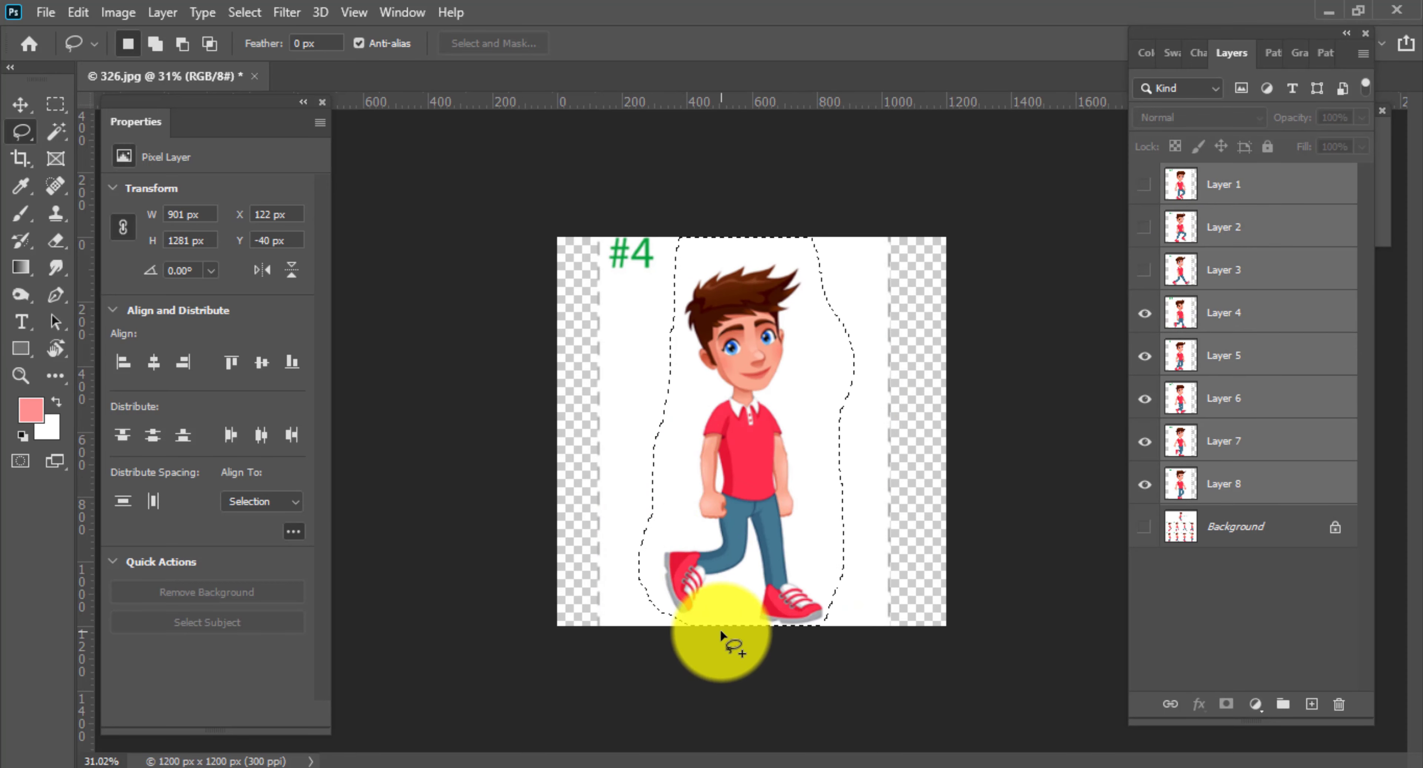
{"action": "left_click_drag", "start_coordinate": [1143, 224], "coordinate": [1141, 275]}
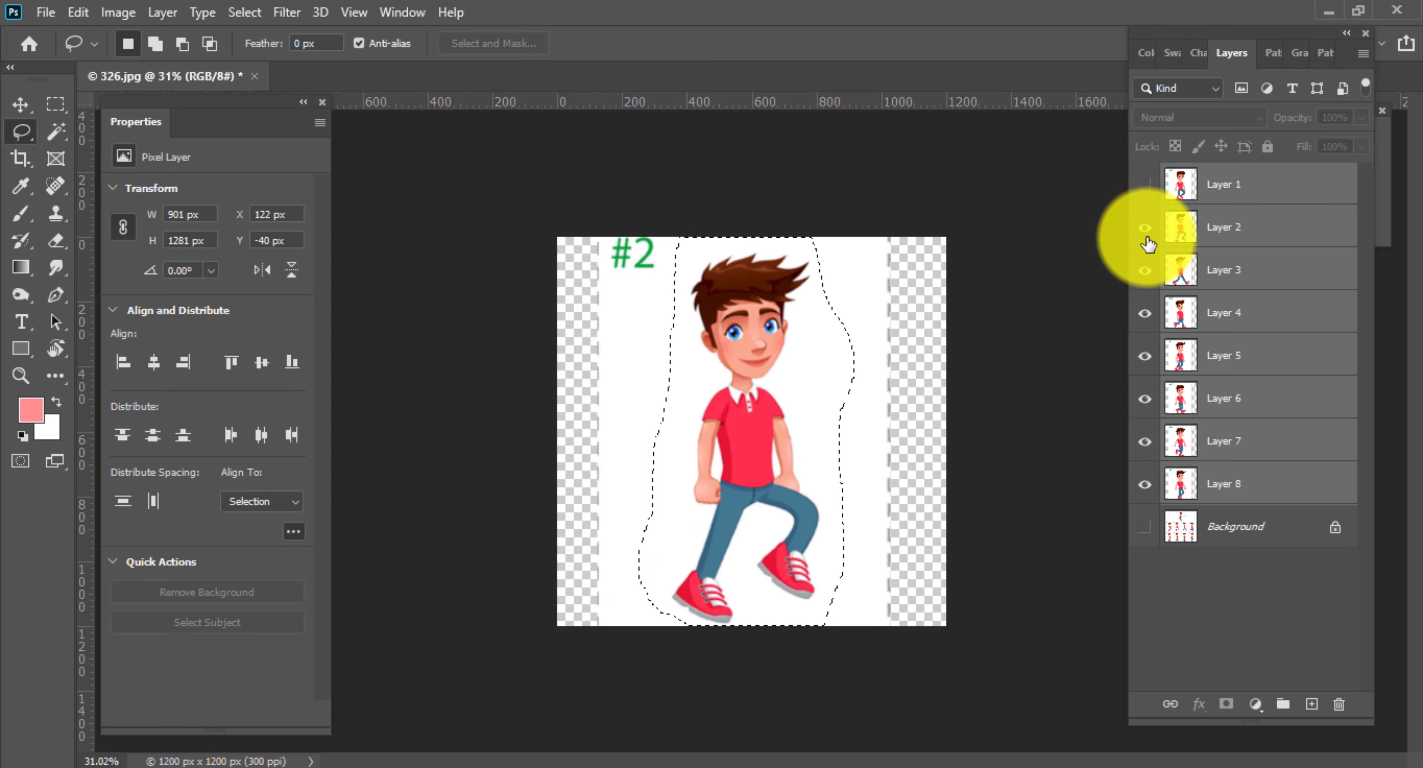
{"action": "left_click", "coordinate": [637, 618]}
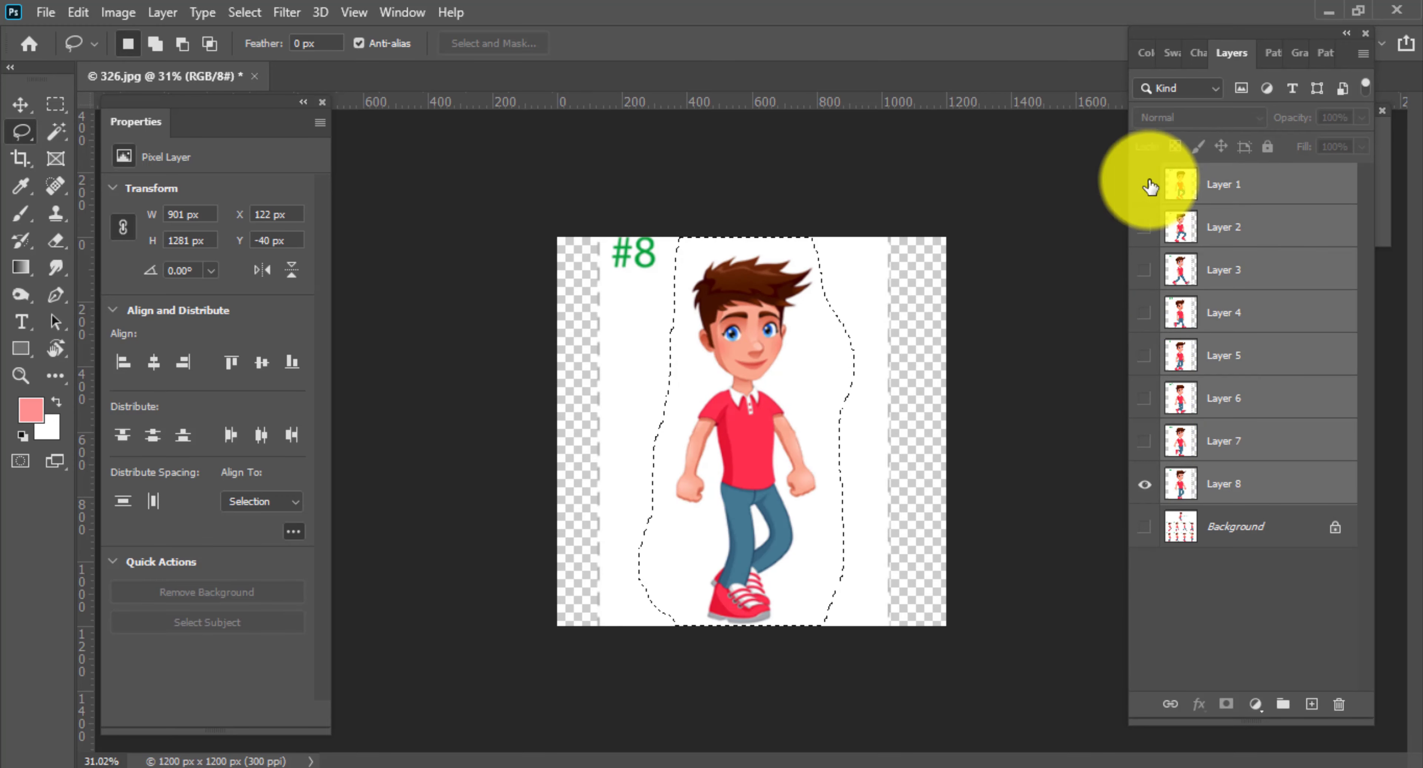
{"action": "left_click_drag", "start_coordinate": [1142, 184], "coordinate": [1145, 467]}
- Invert the selection to delete everything outside the outline on Layer 1 through Layer 8, and activate the Background layer with nothing selected
{"action": "left_click", "coordinate": [1261, 176]}
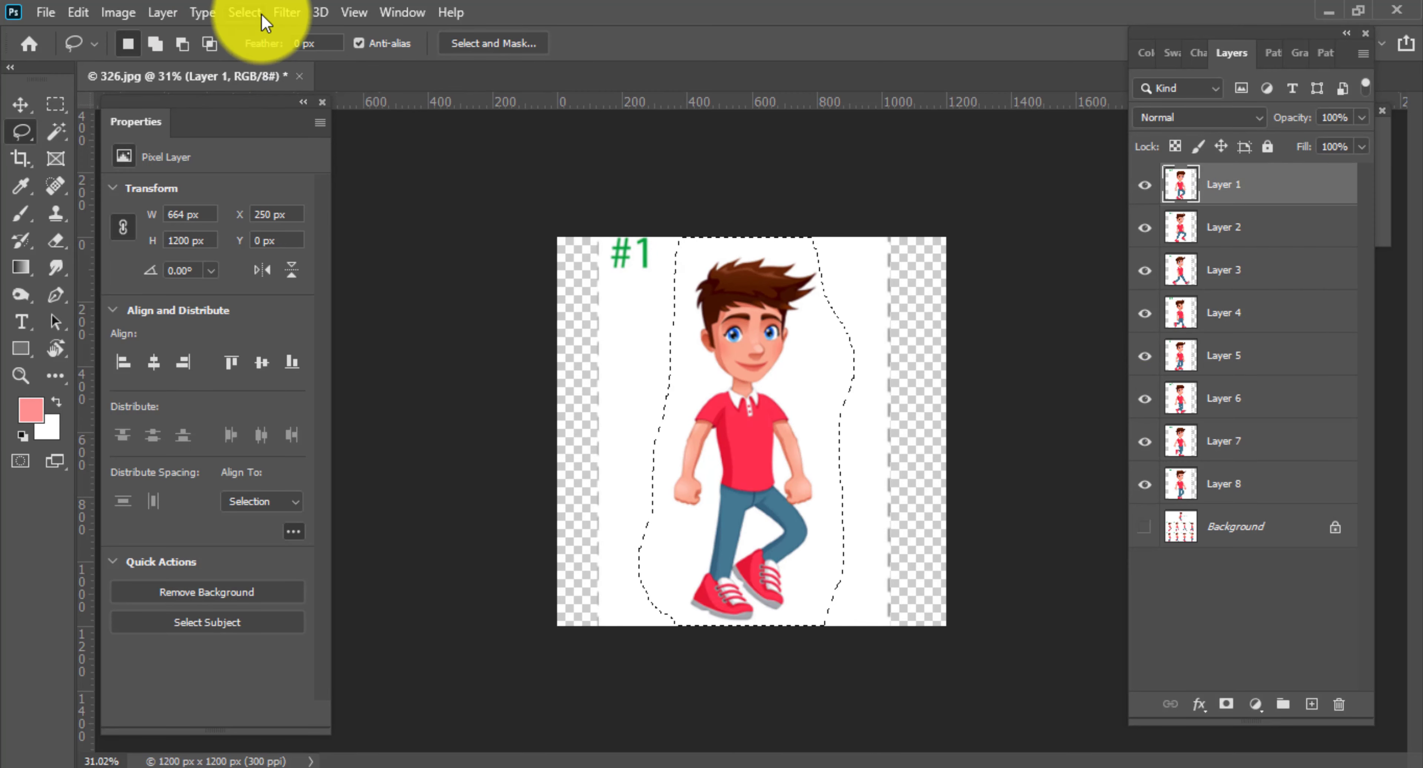
{"action": "left_click", "coordinate": [282, 13]}
{"action": "mouse_move", "coordinate": [244, 12]}
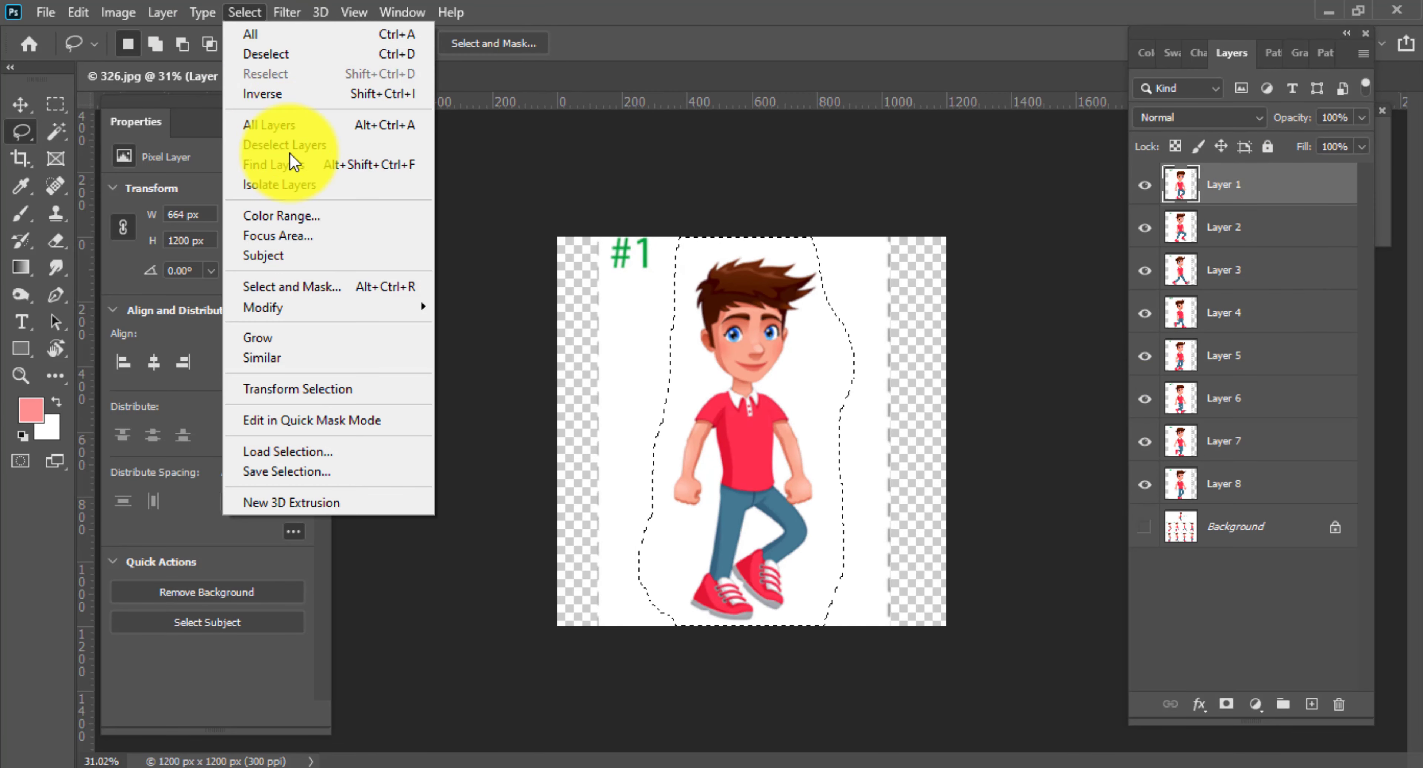
{"action": "left_click", "coordinate": [292, 97]}
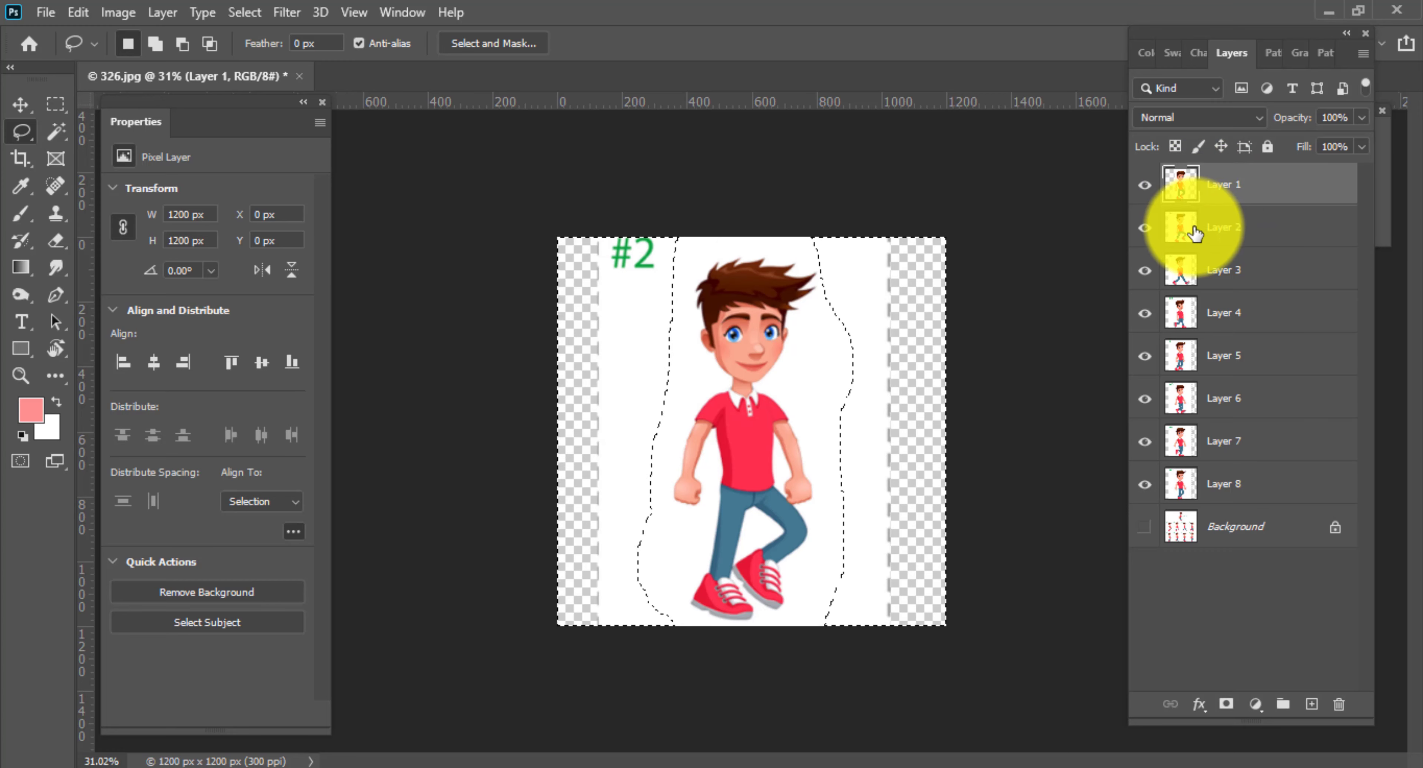
{"action": "left_click", "coordinate": [1187, 270]}
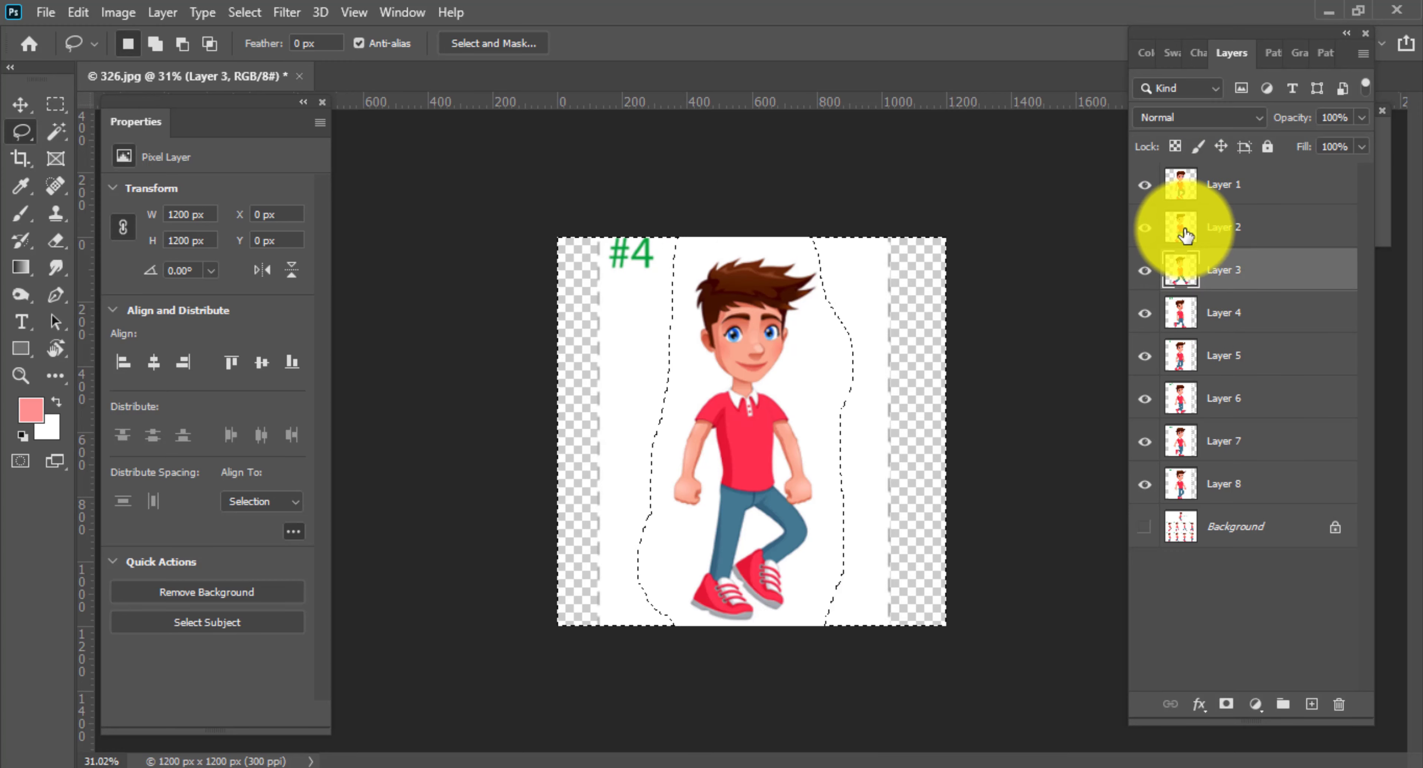
{"action": "left_click", "coordinate": [1182, 321]}
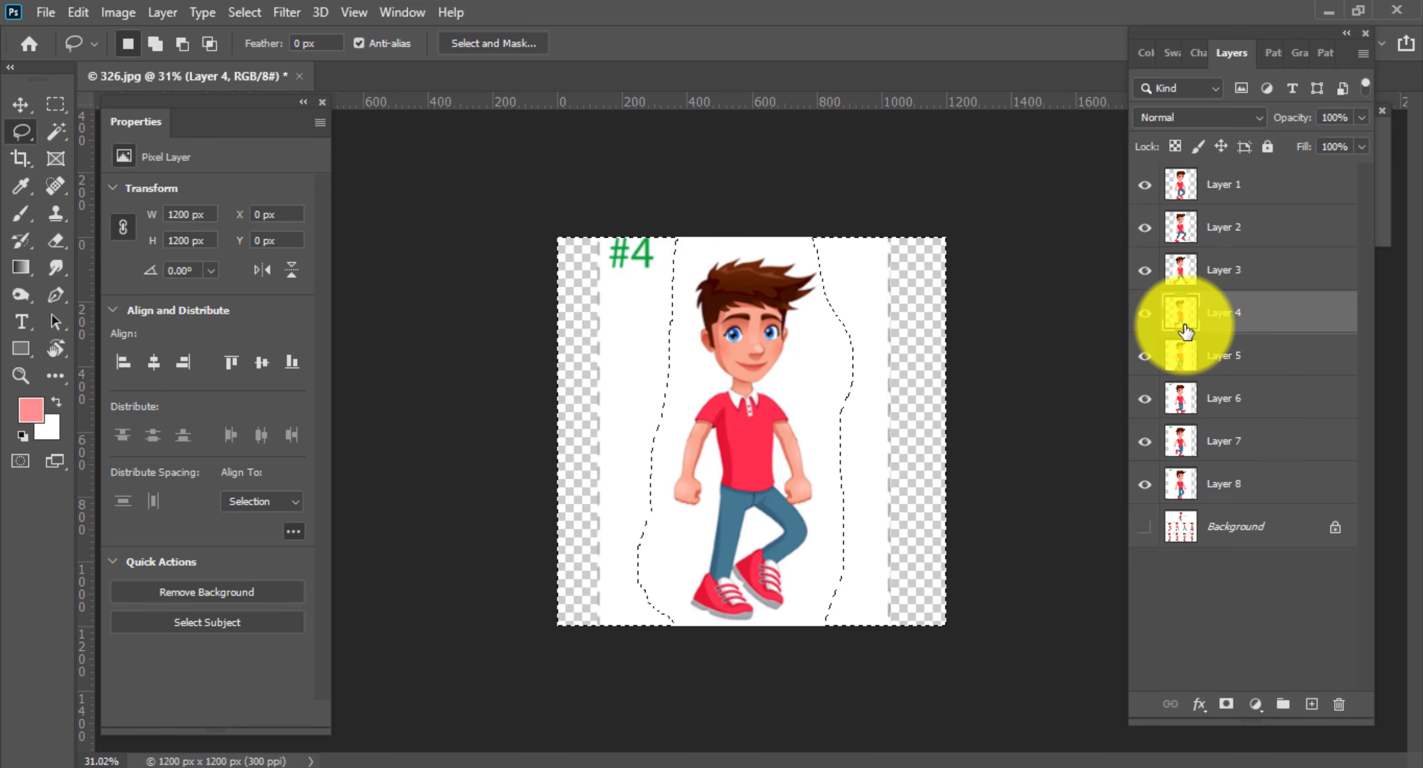
{"action": "left_click", "coordinate": [1179, 358]}
{"action": "left_click", "coordinate": [1182, 400]}
{"action": "left_click", "coordinate": [1183, 442]}
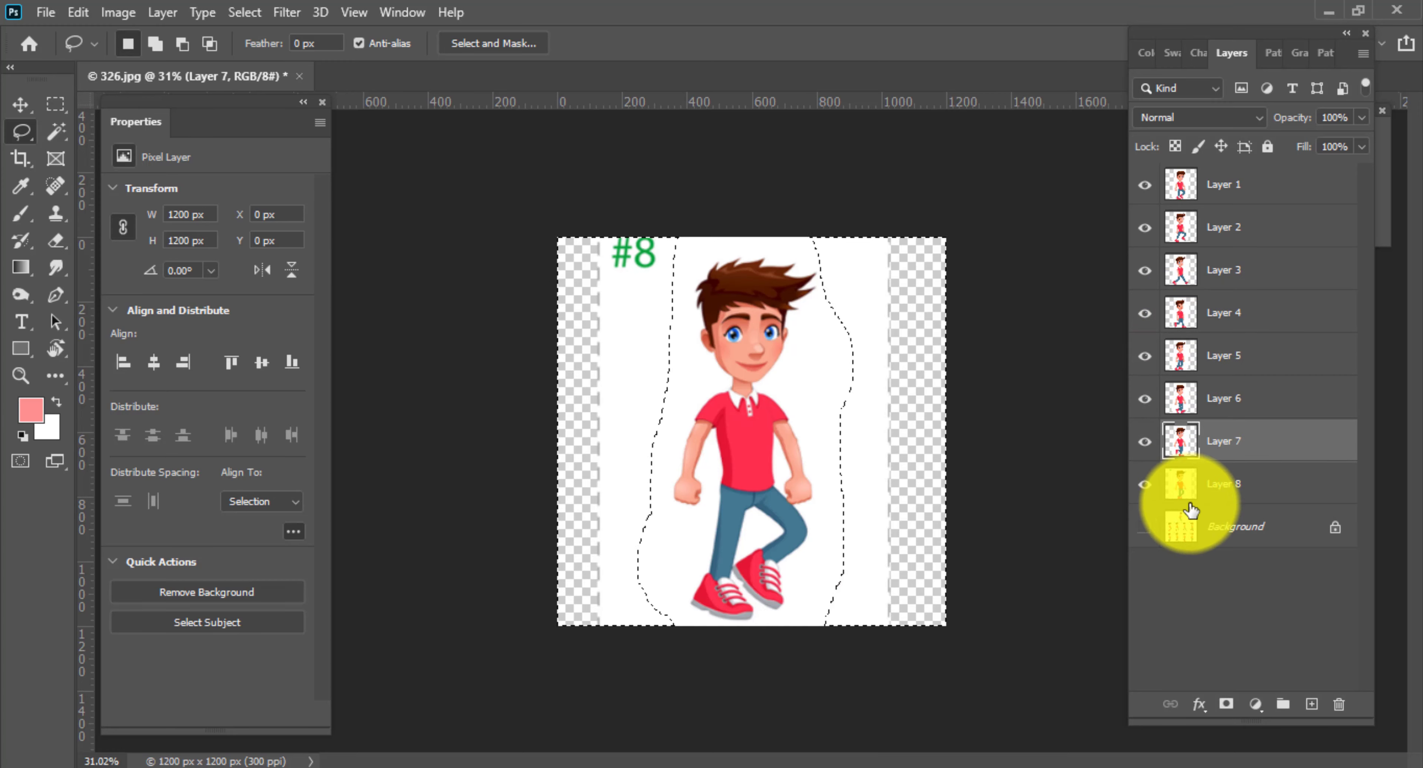
{"action": "left_click", "coordinate": [1183, 486]}
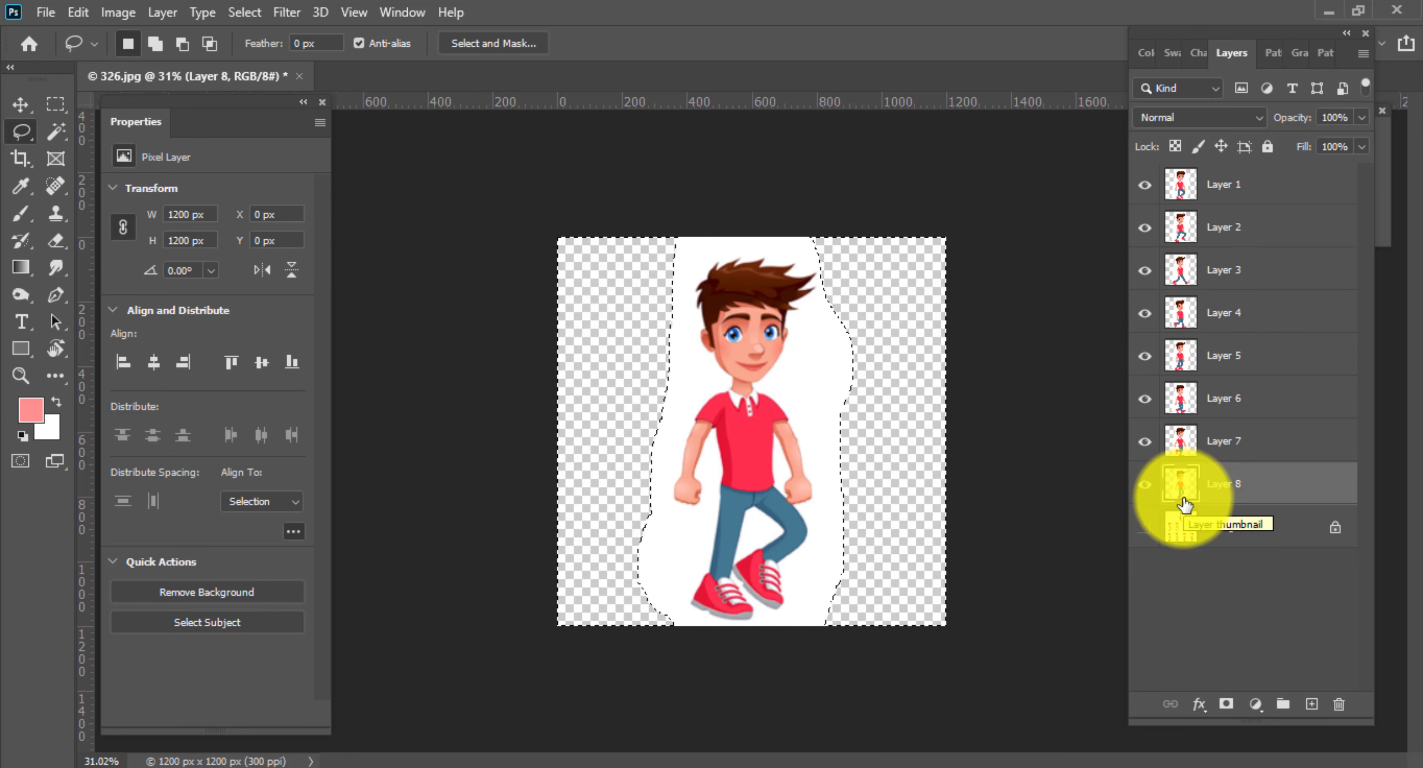
{"action": "left_click", "coordinate": [1234, 531]}
{"action": "left_click", "coordinate": [1255, 704]}
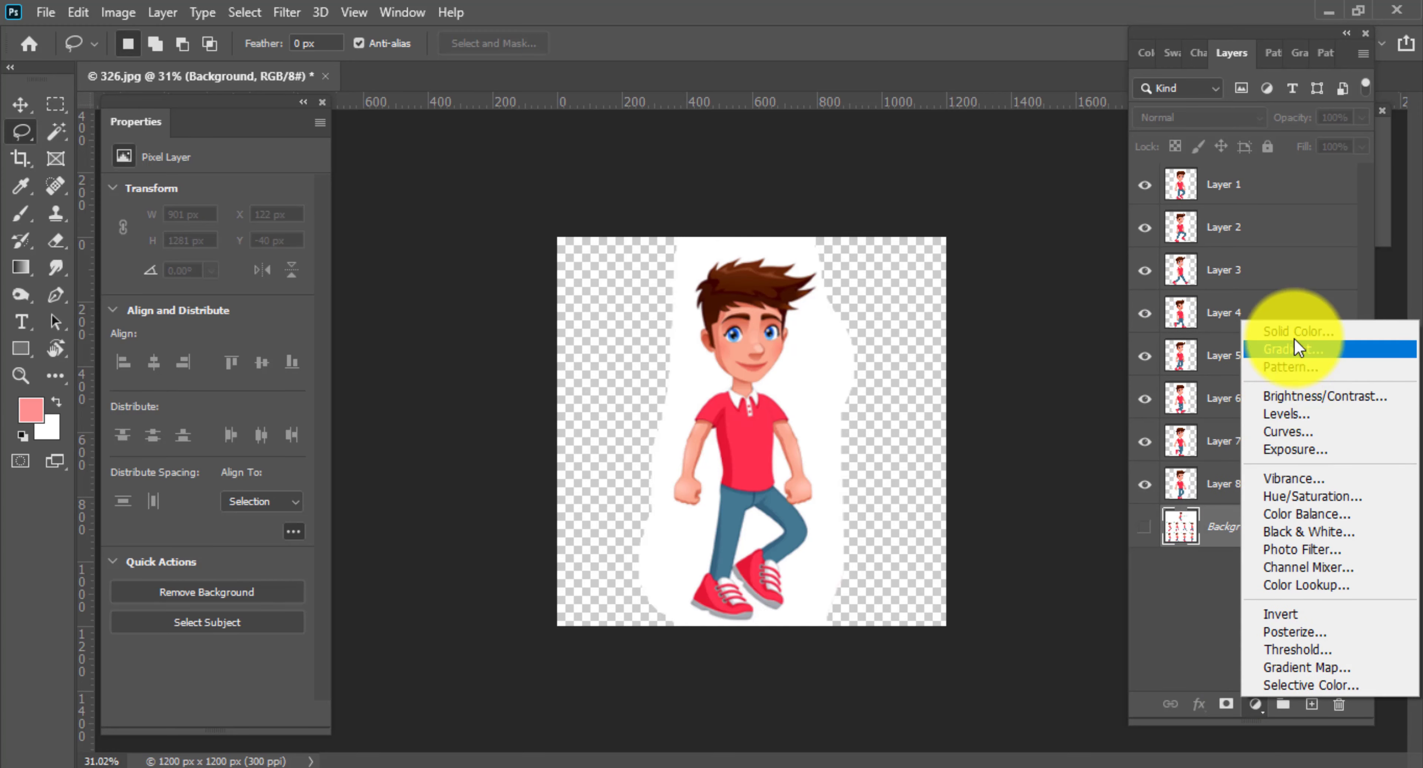
{"action": "left_click", "coordinate": [1298, 332]}
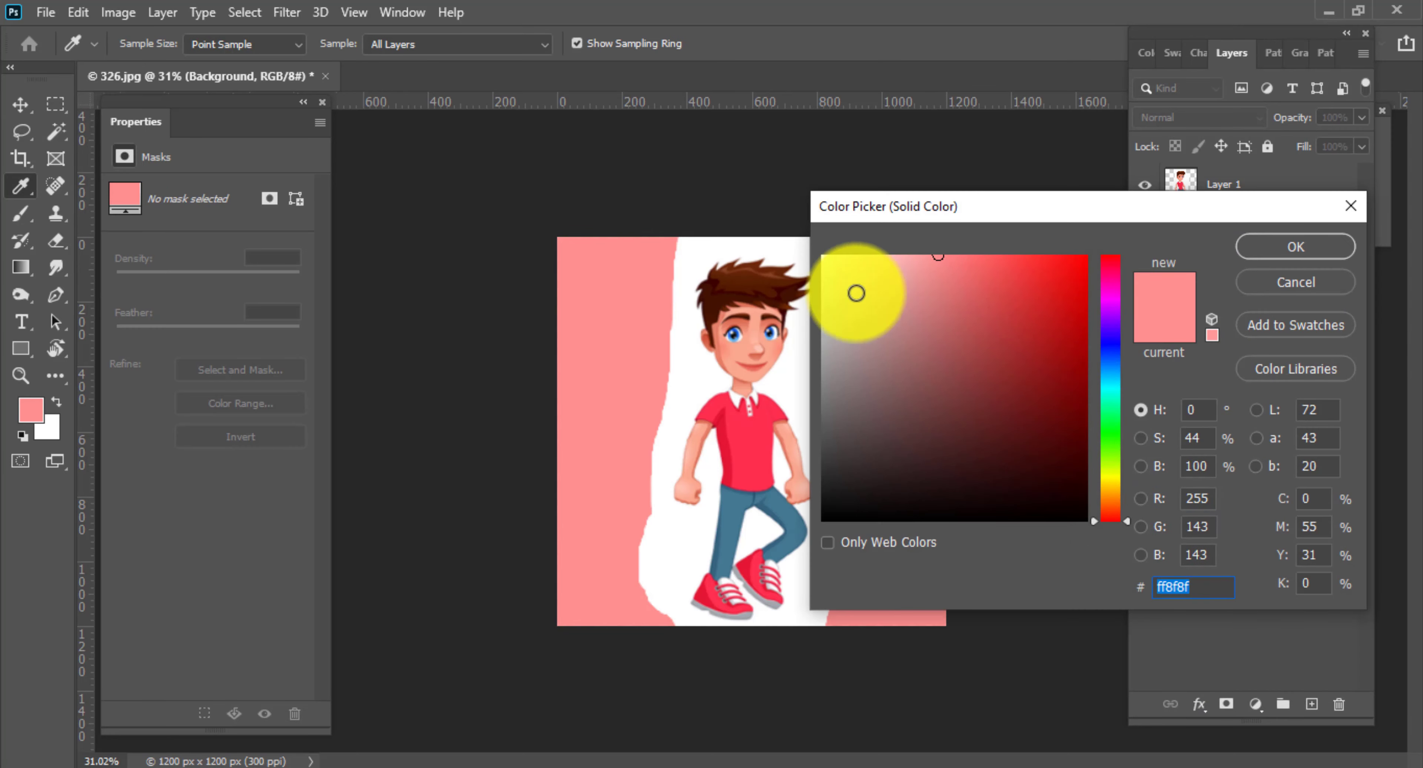
{"action": "left_click", "coordinate": [1296, 283]}
- Add a white (#ffffff) Solid Color fill layer between the Background layer and the pose layers
{"action": "left_click", "coordinate": [1255, 704]}
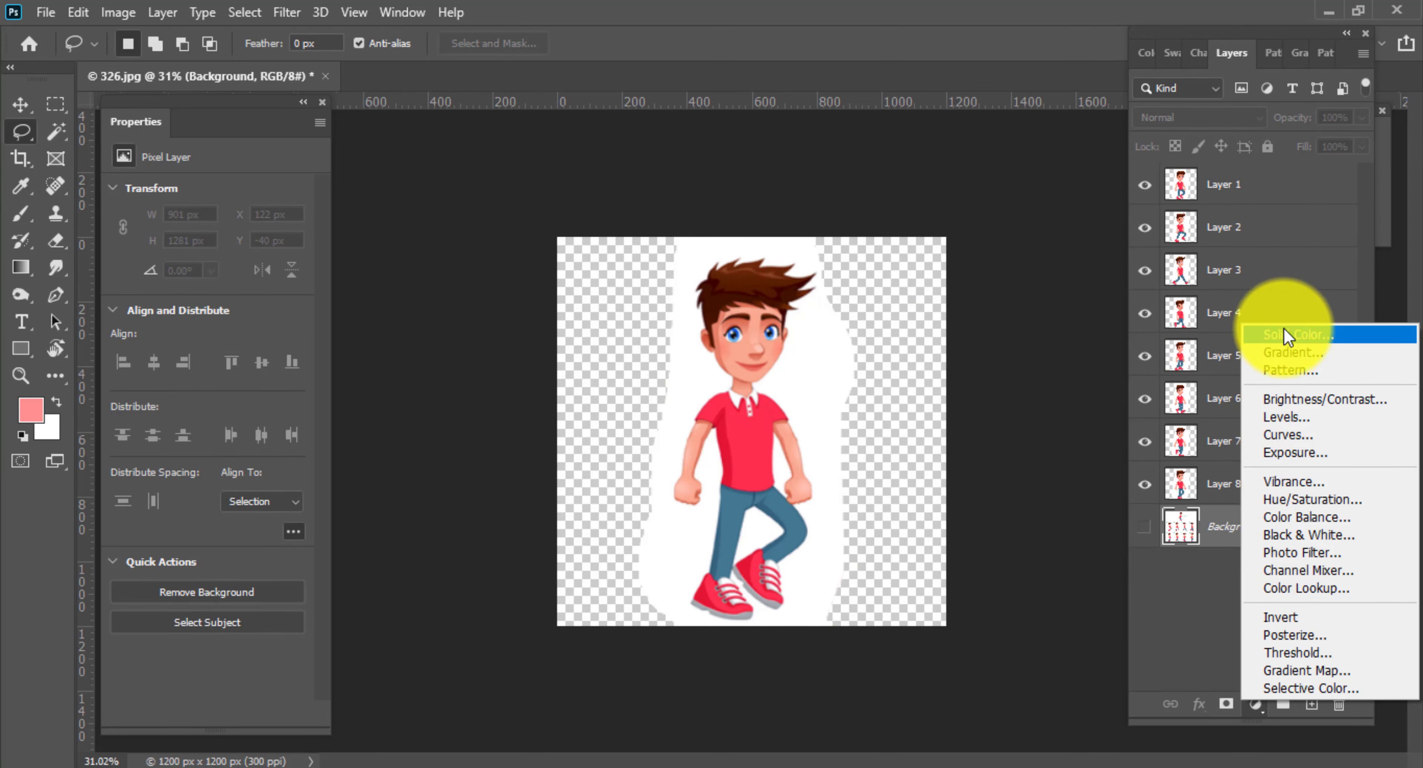
{"action": "left_click", "coordinate": [1265, 328]}
{"action": "left_click", "coordinate": [699, 317]}
{"action": "left_click", "coordinate": [1295, 247]}
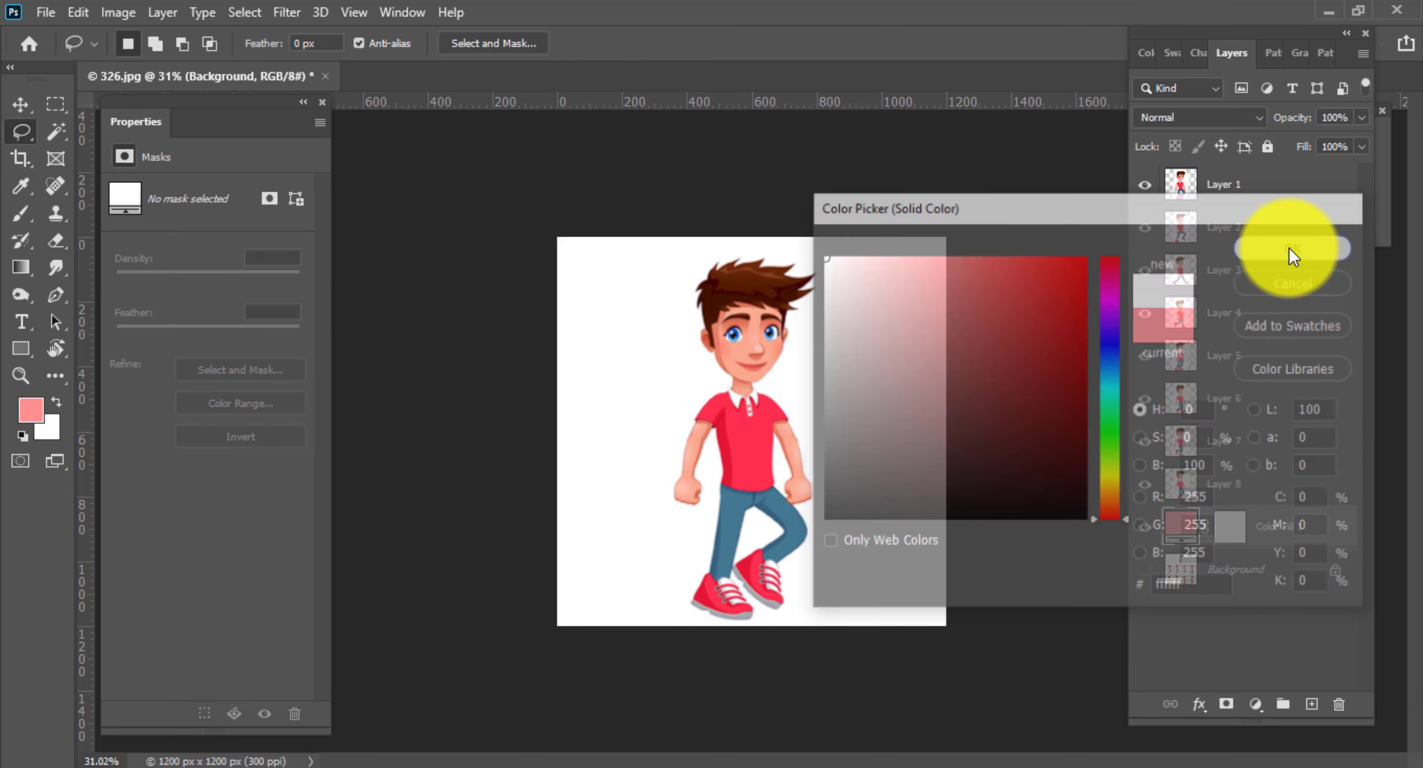
- Select Layer 1 and open the Timeline, widening it and placing it below the canvas beside the layer list
{"action": "left_click_drag", "start_coordinate": [855, 495], "coordinate": [895, 470]}
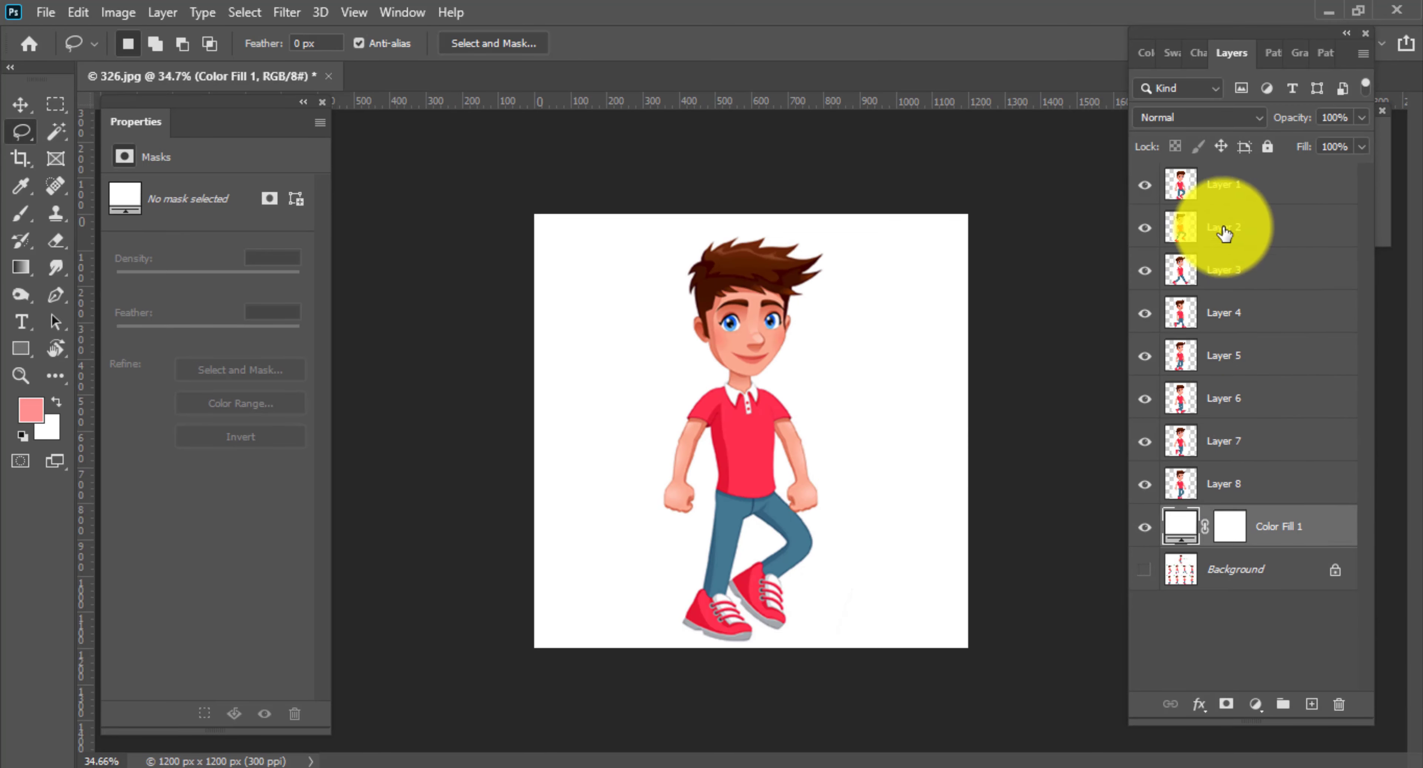
{"action": "left_click", "coordinate": [1224, 182]}
{"action": "left_click", "coordinate": [402, 12]}
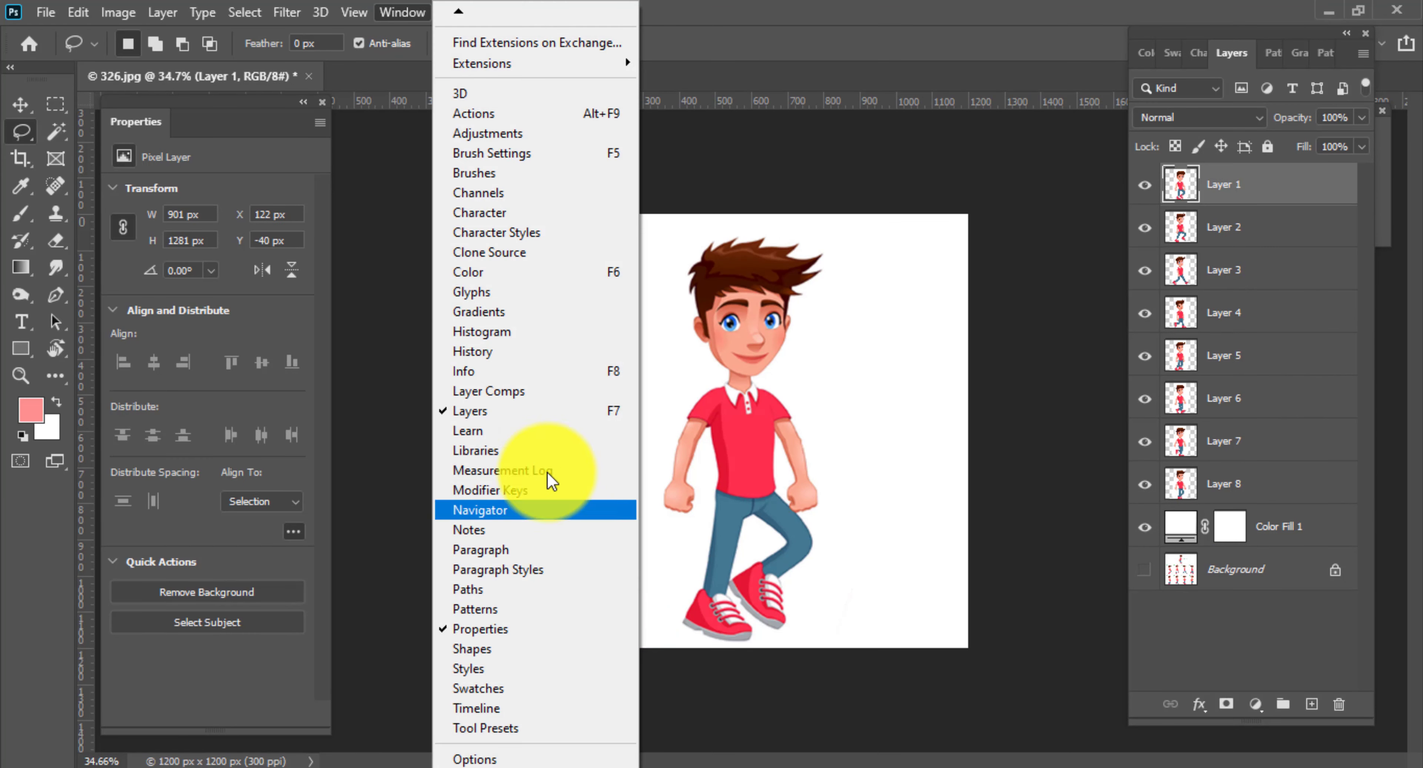
{"action": "left_click", "coordinate": [477, 708]}
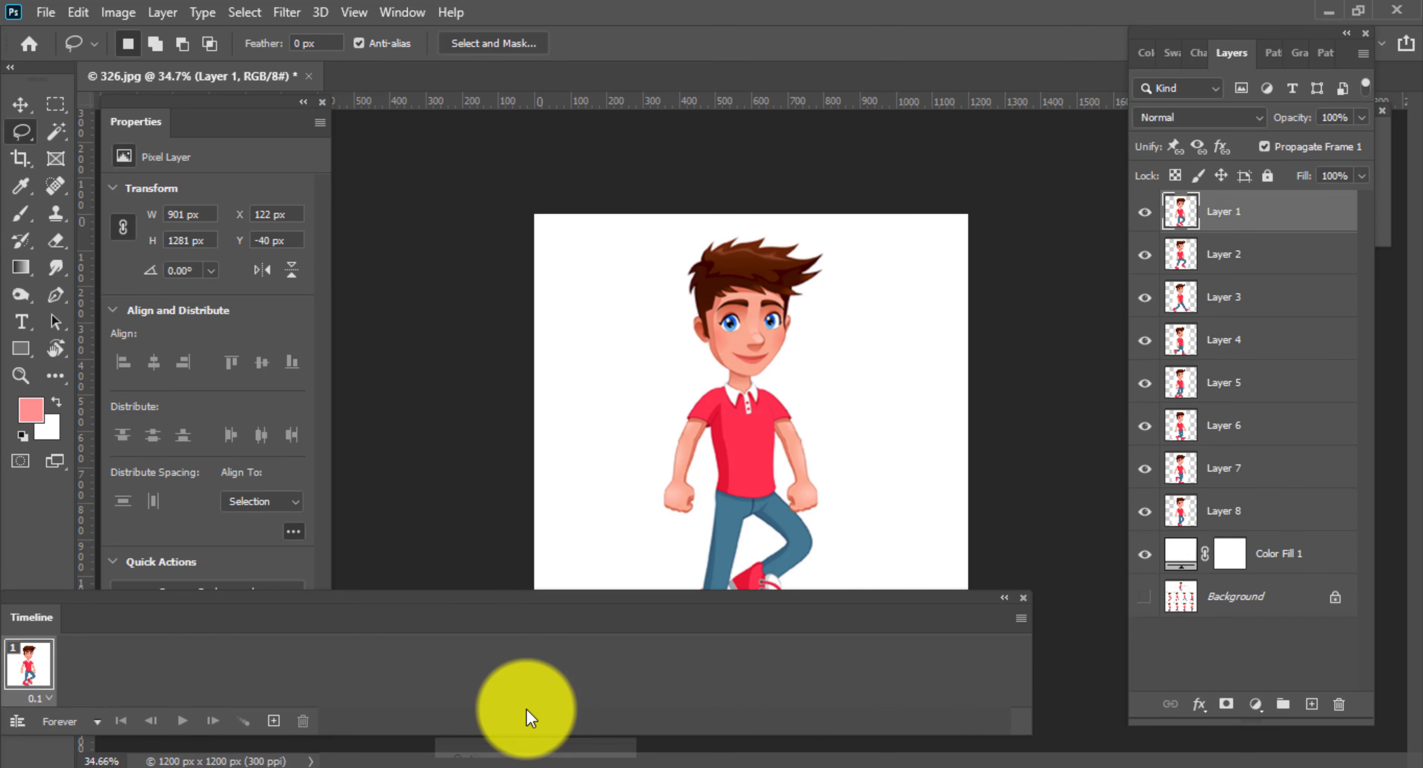
{"action": "left_click_drag", "start_coordinate": [1028, 630], "coordinate": [1073, 628]}
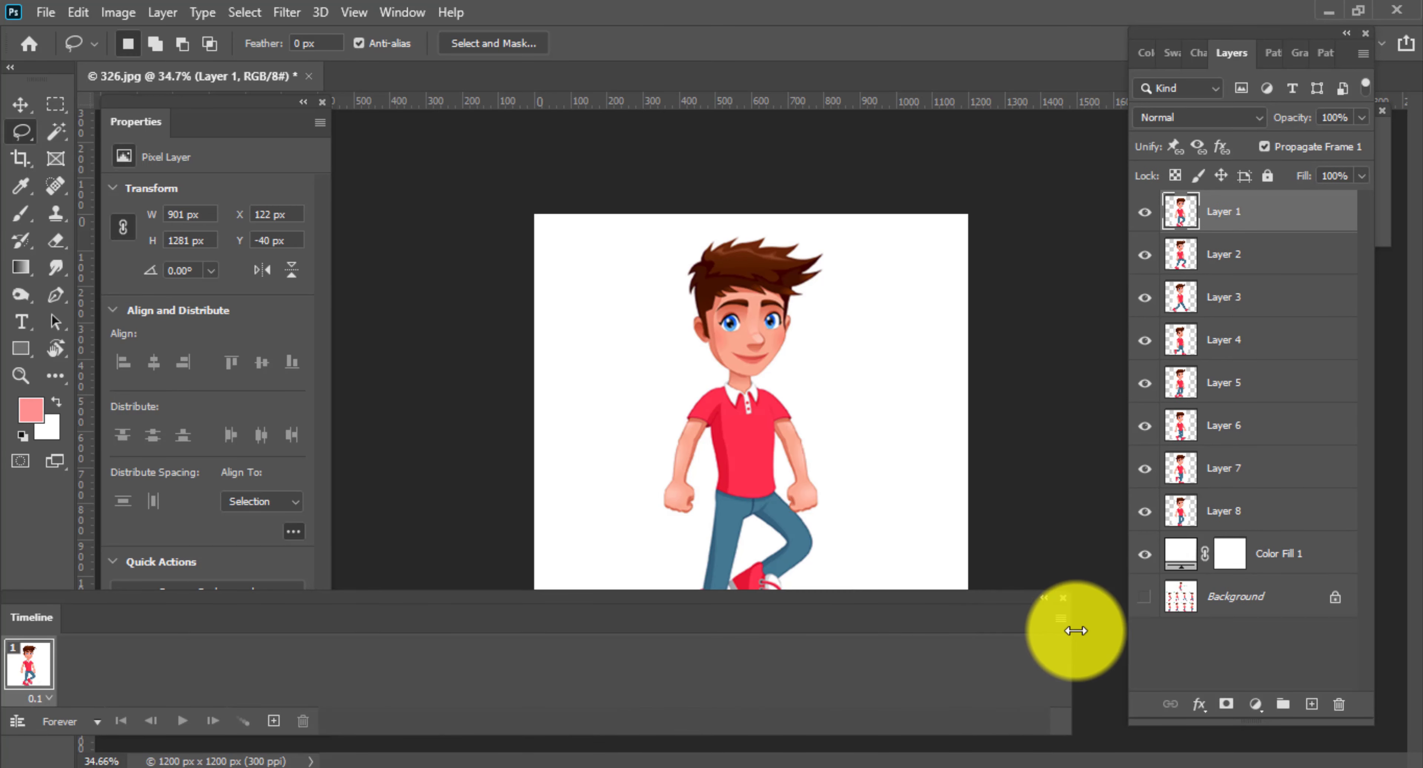
{"action": "left_click_drag", "start_coordinate": [990, 608], "coordinate": [1019, 631]}
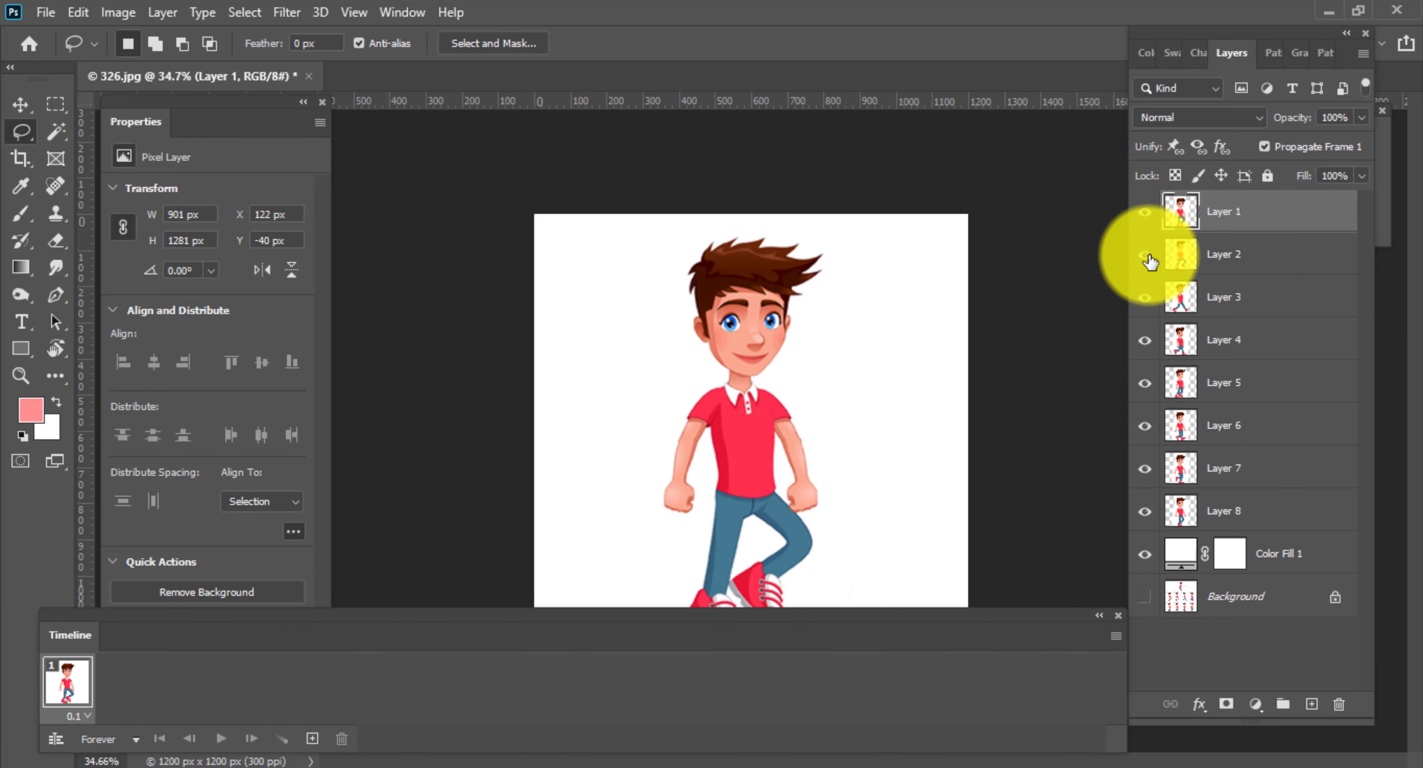
- Show only Layer 1 over the white fill in frame 1, and add frame 2 showing only Layer 2
{"action": "left_click_drag", "start_coordinate": [1150, 259], "coordinate": [1151, 544]}
{"action": "left_click", "coordinate": [1149, 549]}
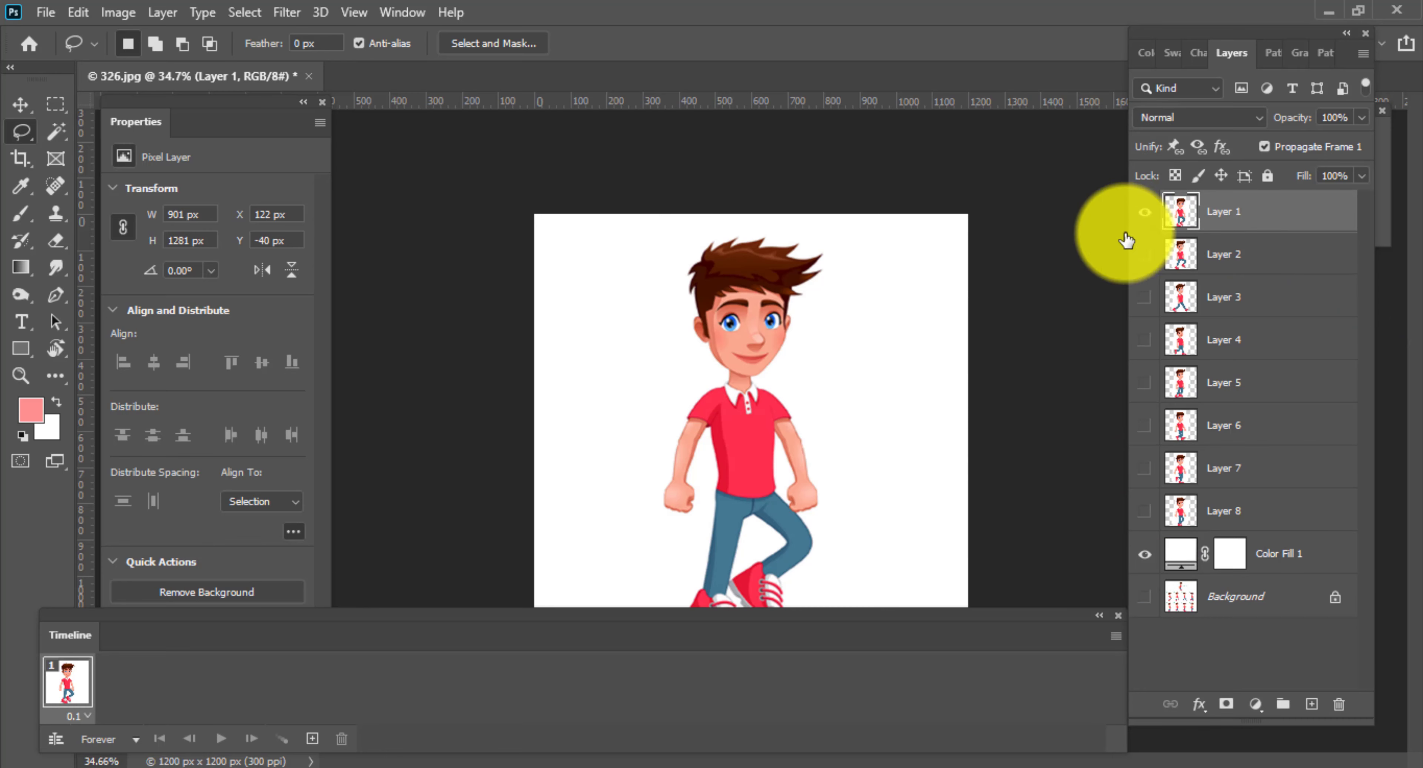
{"action": "left_click", "coordinate": [317, 737]}
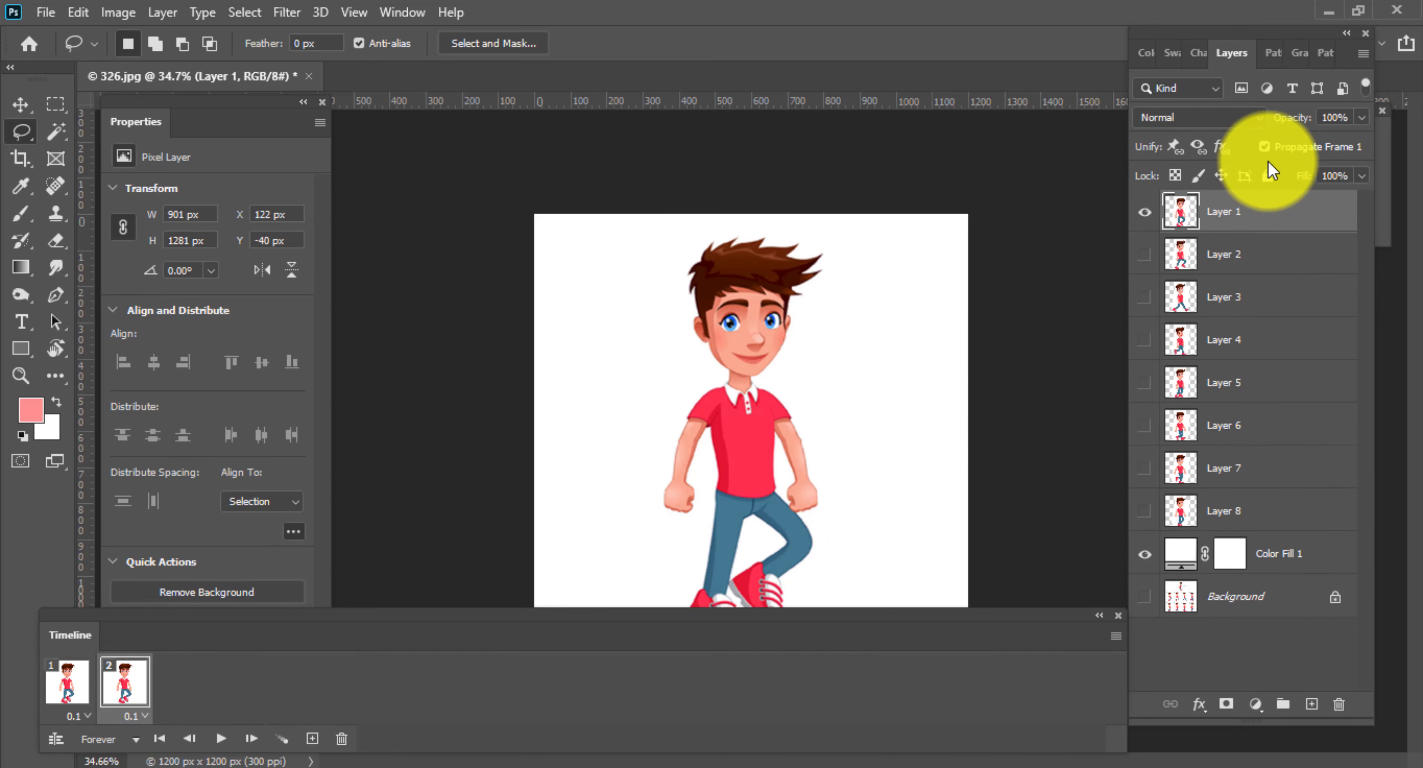
{"action": "left_click", "coordinate": [1144, 212]}
{"action": "left_click", "coordinate": [1145, 254]}
- Add animation frames 3 and 4, showing only Layer 3 and only Layer 4 respectively over the white fill
{"action": "left_click", "coordinate": [312, 738]}
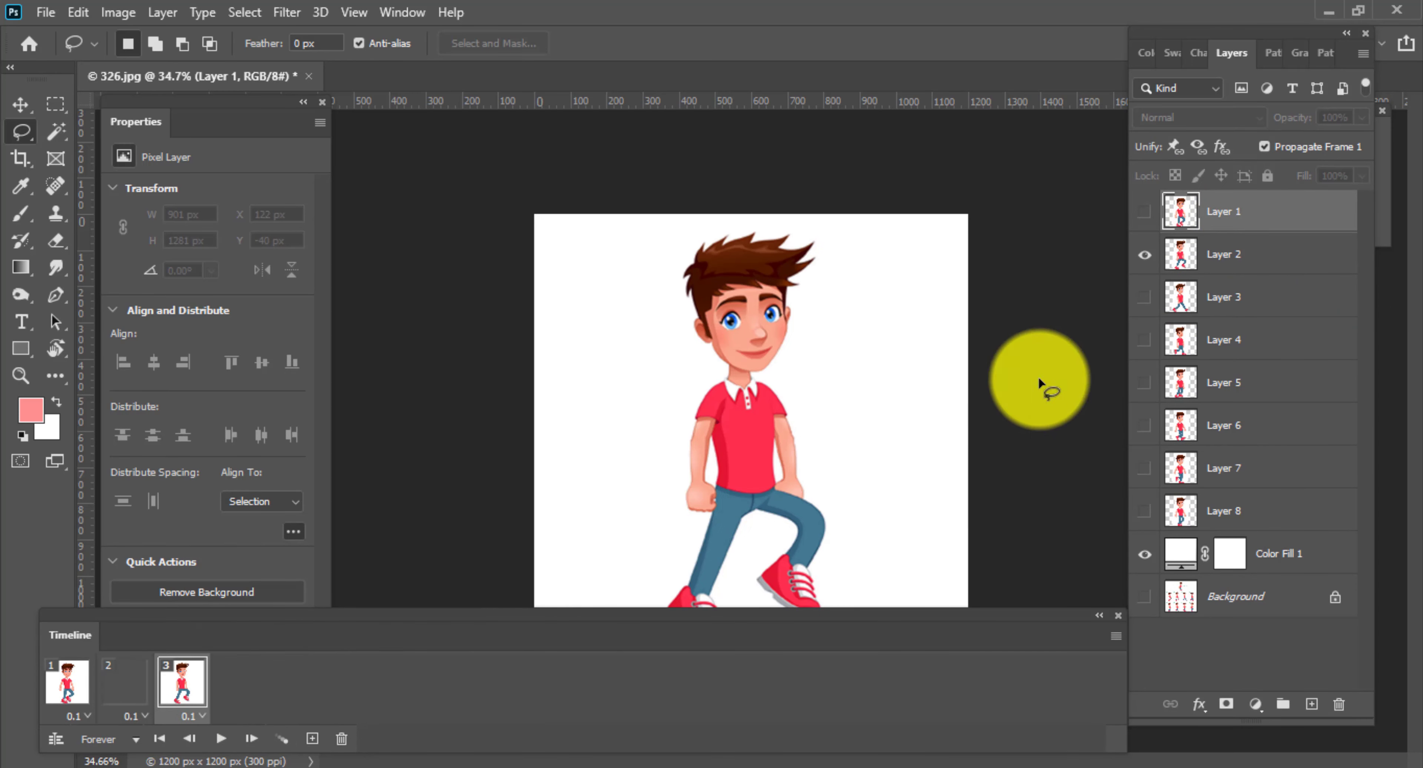
{"action": "left_click", "coordinate": [1144, 255]}
{"action": "left_click", "coordinate": [1145, 297]}
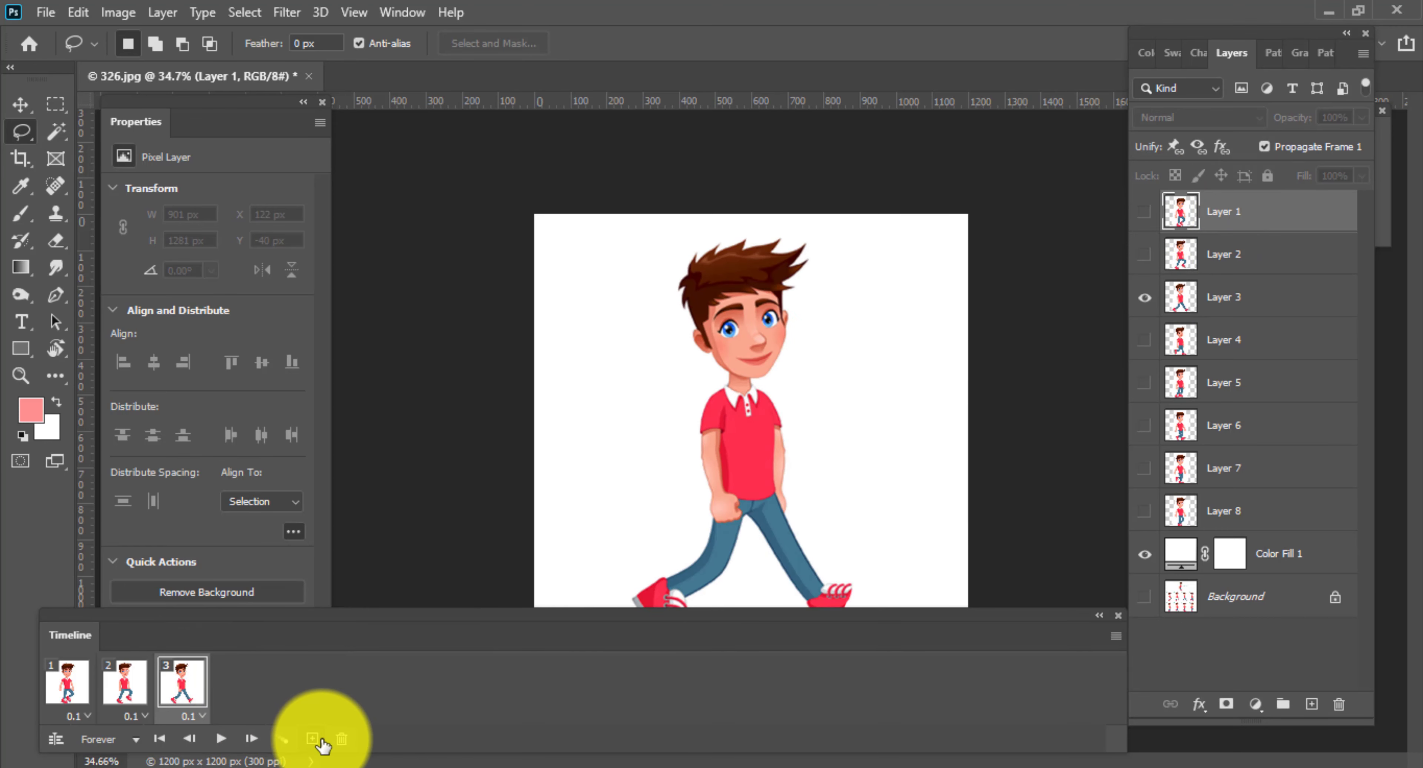
{"action": "left_click", "coordinate": [1227, 309]}
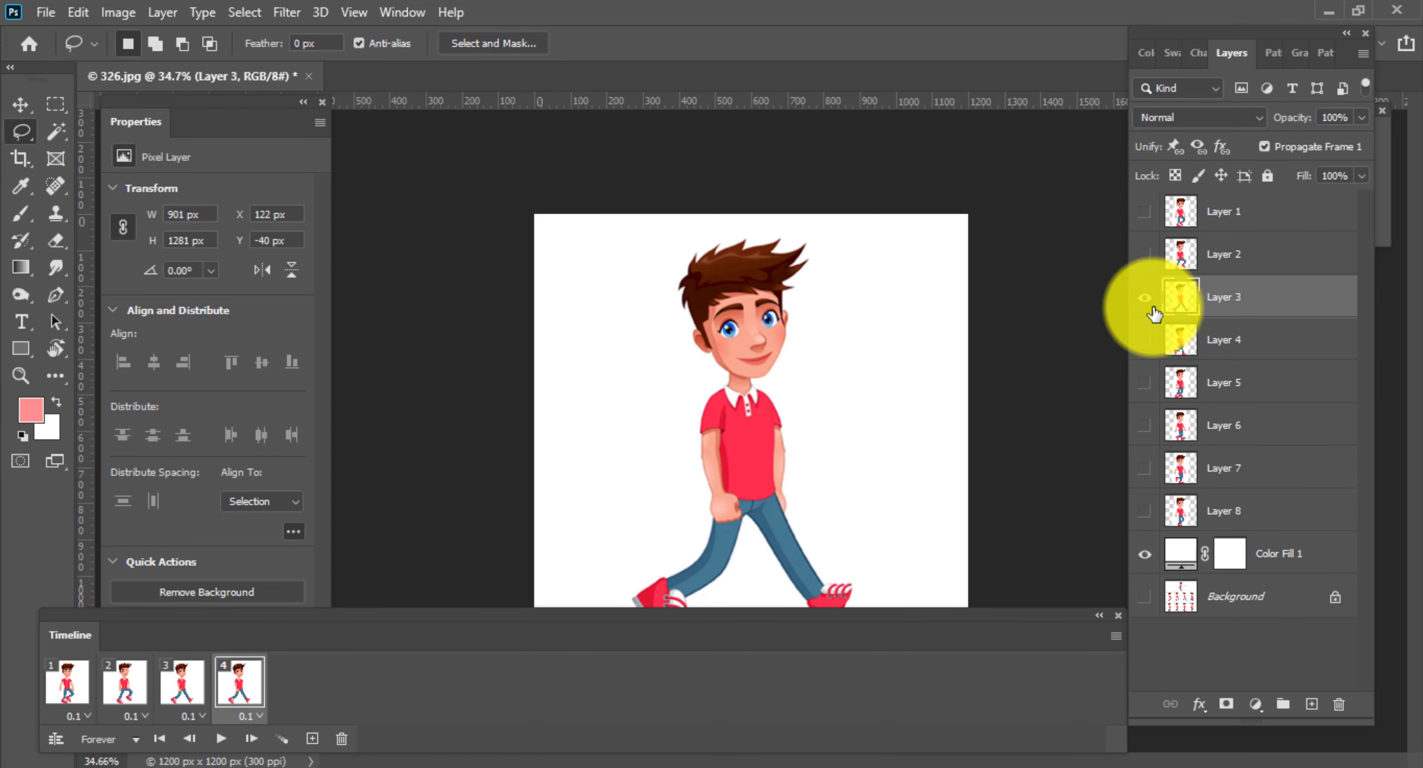
{"action": "left_click", "coordinate": [1144, 297]}
{"action": "left_click", "coordinate": [1144, 340]}
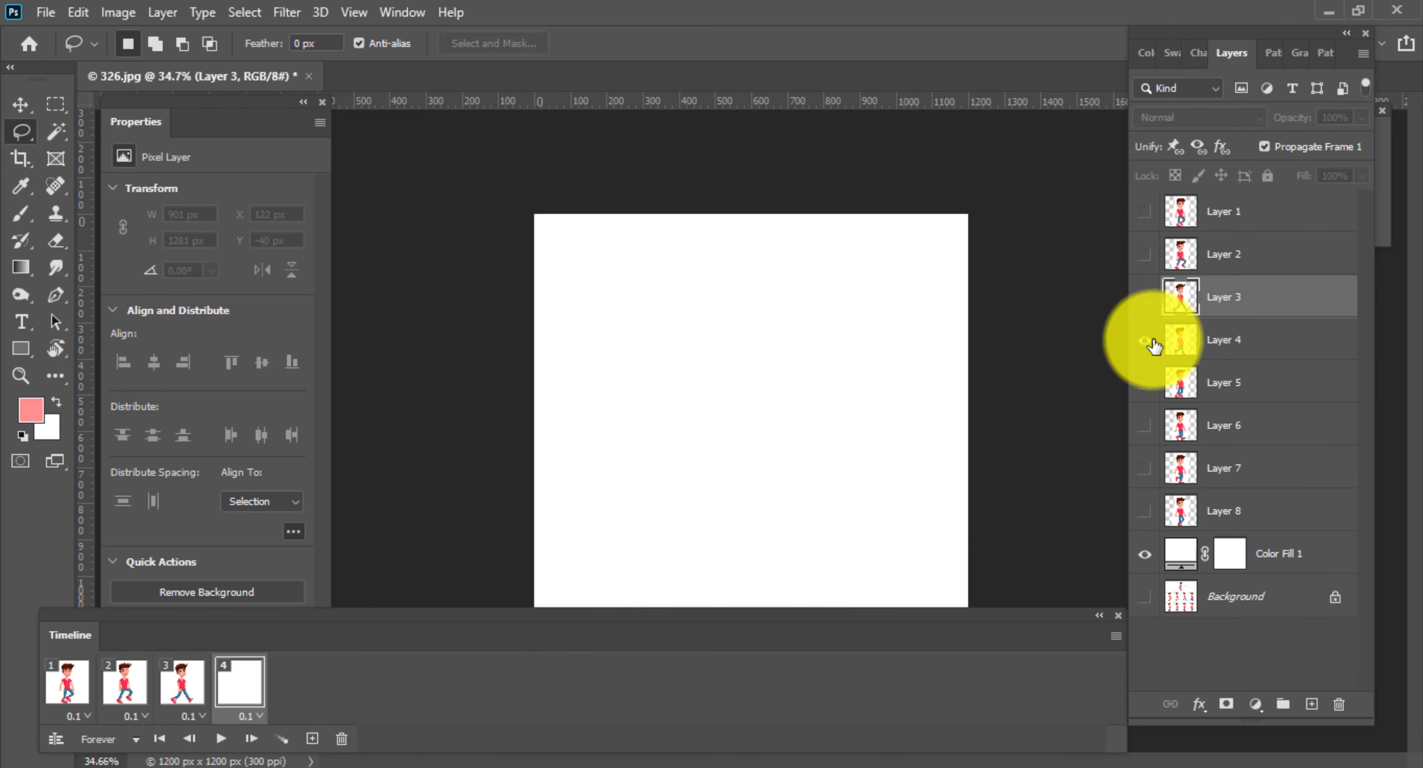
- Add animation frames 5 and 6, with Layer 5 as the only pose in frame 5 and Layer 6 in frame 6
{"action": "left_click", "coordinate": [312, 738]}
{"action": "left_click", "coordinate": [1144, 339]}
{"action": "left_click", "coordinate": [1145, 382]}
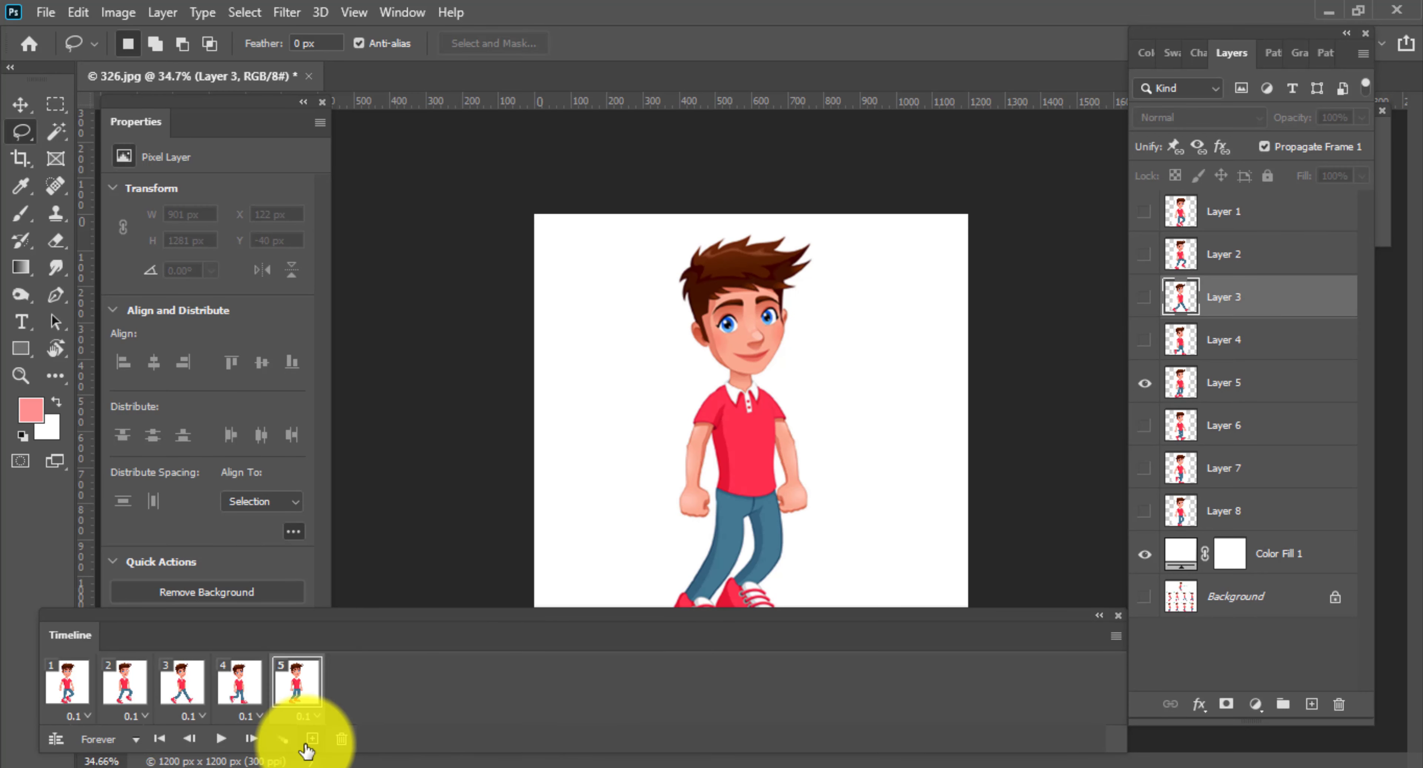
{"action": "left_click", "coordinate": [1195, 401]}
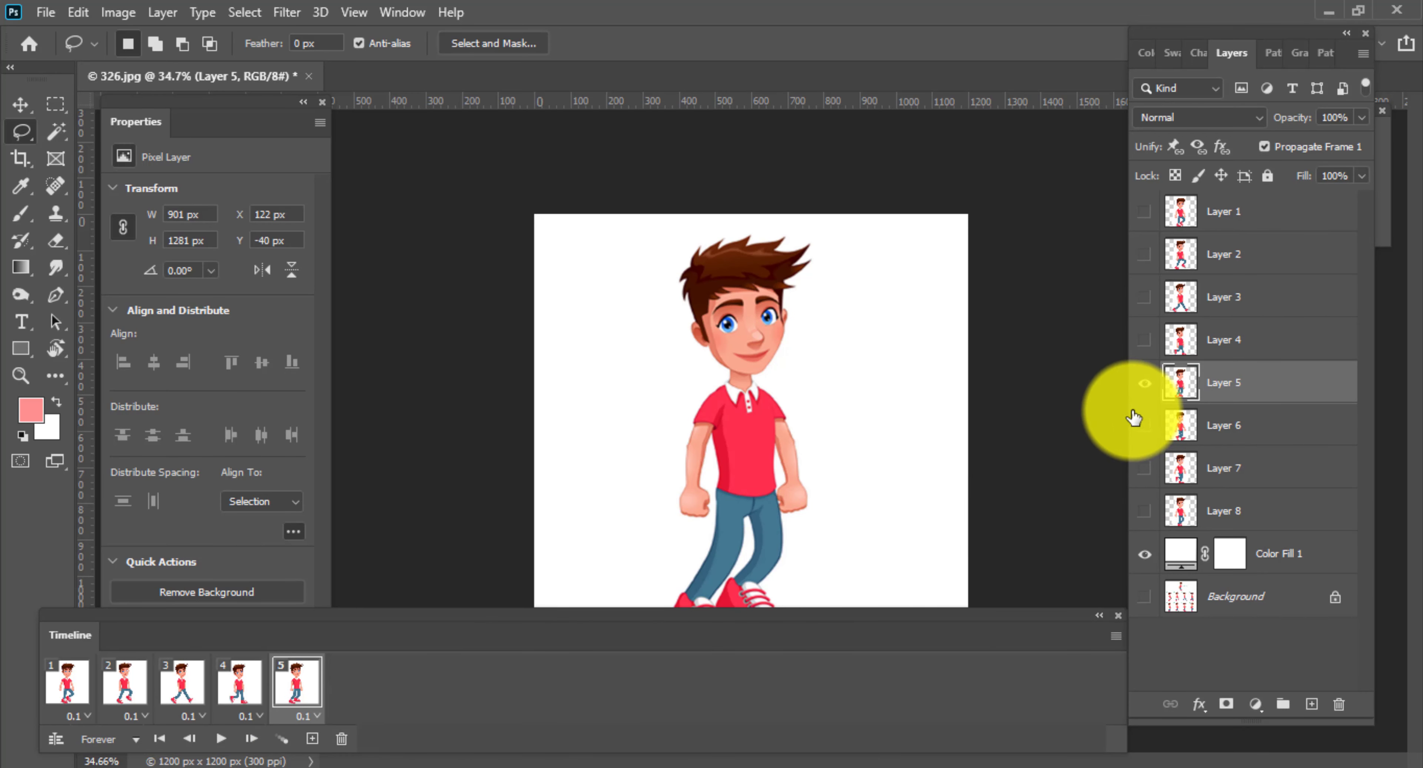
{"action": "left_click", "coordinate": [309, 738]}
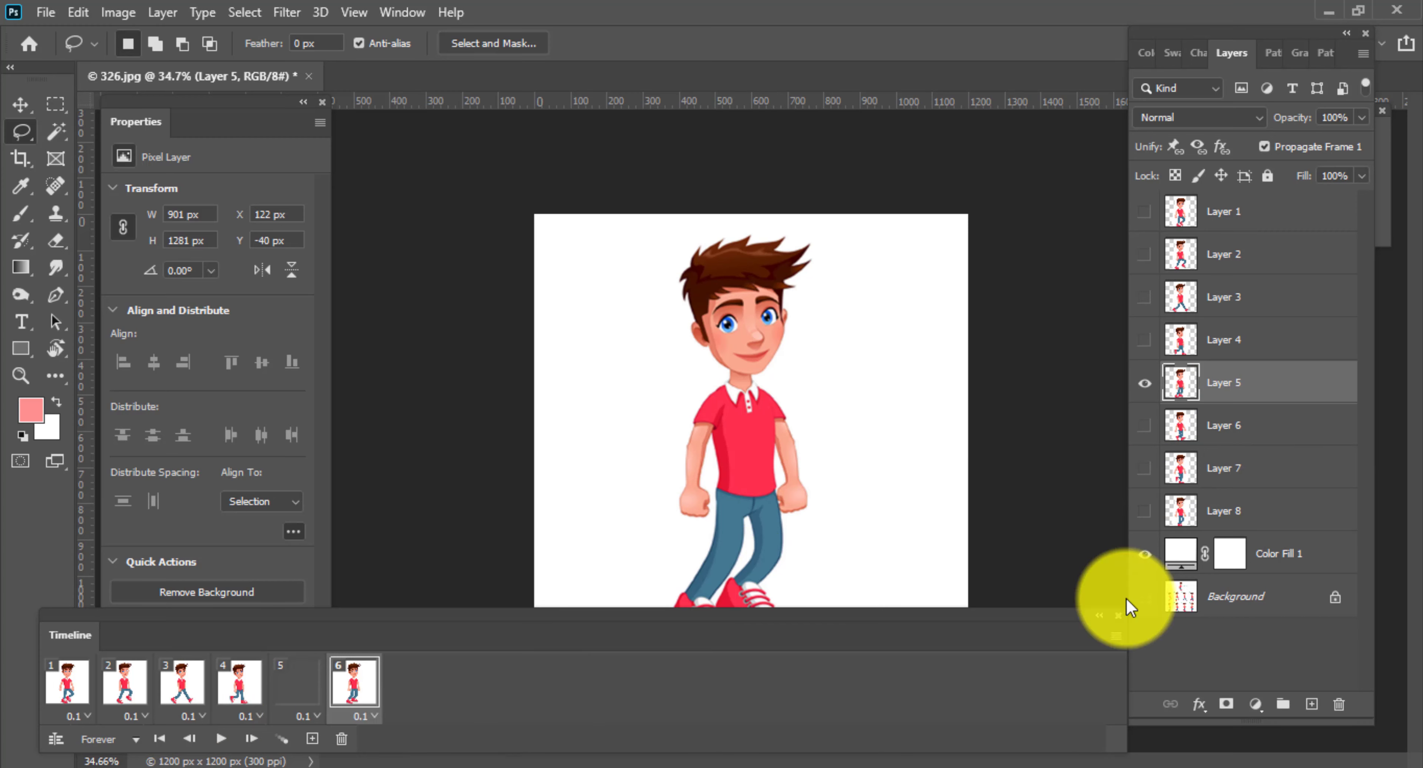
{"action": "left_click", "coordinate": [1144, 383]}
{"action": "left_click", "coordinate": [1145, 425]}
{"action": "left_click", "coordinate": [1208, 439]}
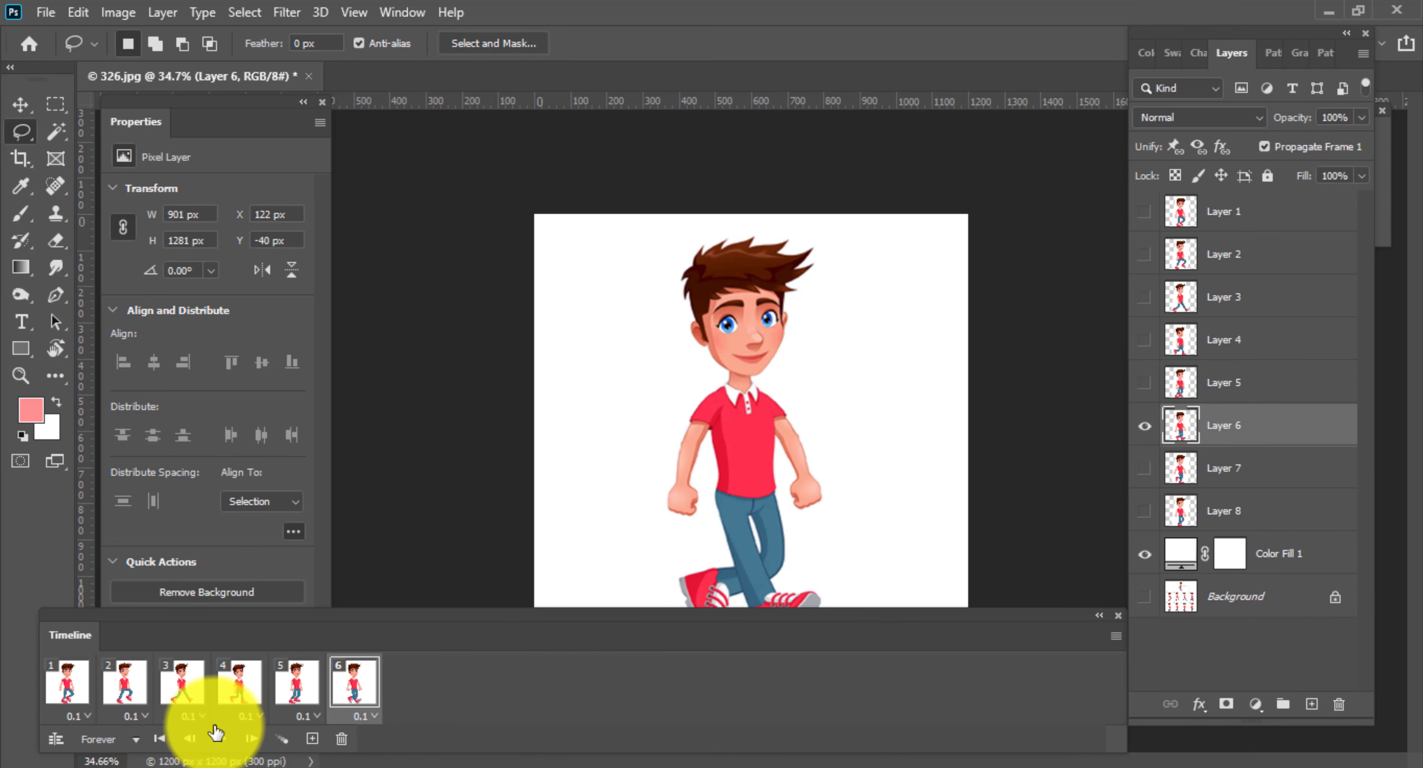
- Add animation frames 7 and 8, with Layer 7 as the only visible pose in frame 7 and Layer 8 in frame 8
{"action": "left_click", "coordinate": [312, 738]}
{"action": "left_click", "coordinate": [1144, 425]}
{"action": "left_click", "coordinate": [1142, 466]}
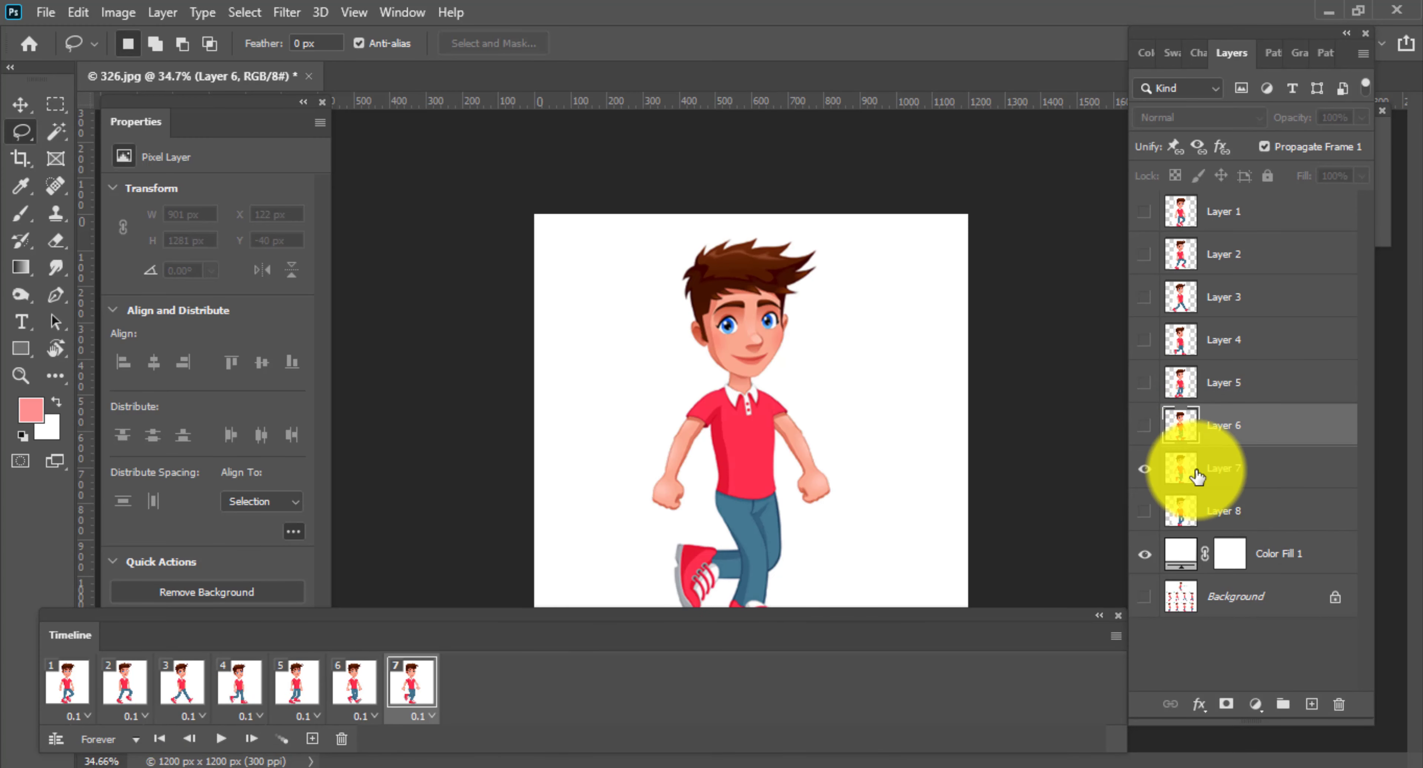
{"action": "left_click", "coordinate": [1176, 467]}
{"action": "left_click", "coordinate": [313, 738]}
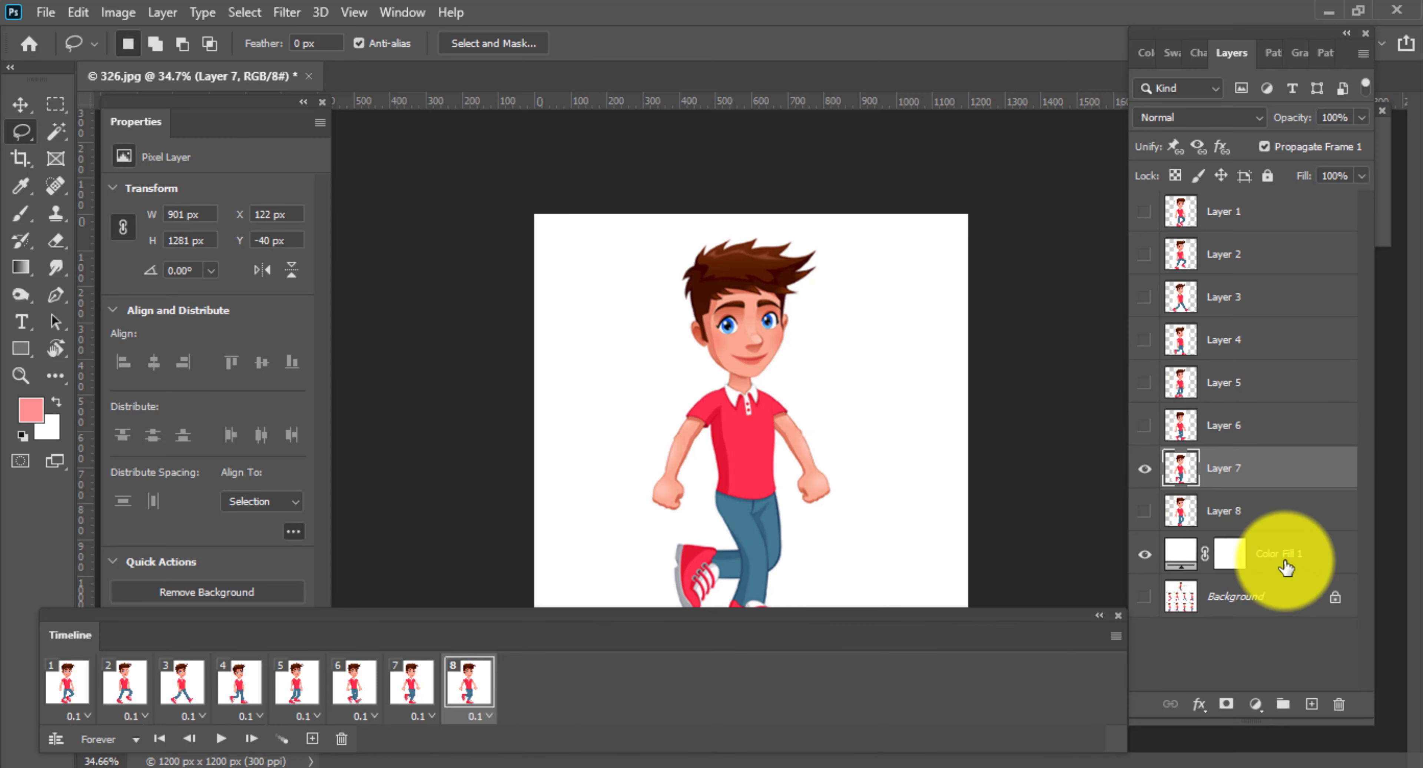
{"action": "left_click", "coordinate": [1143, 471]}
{"action": "left_click", "coordinate": [1144, 513]}
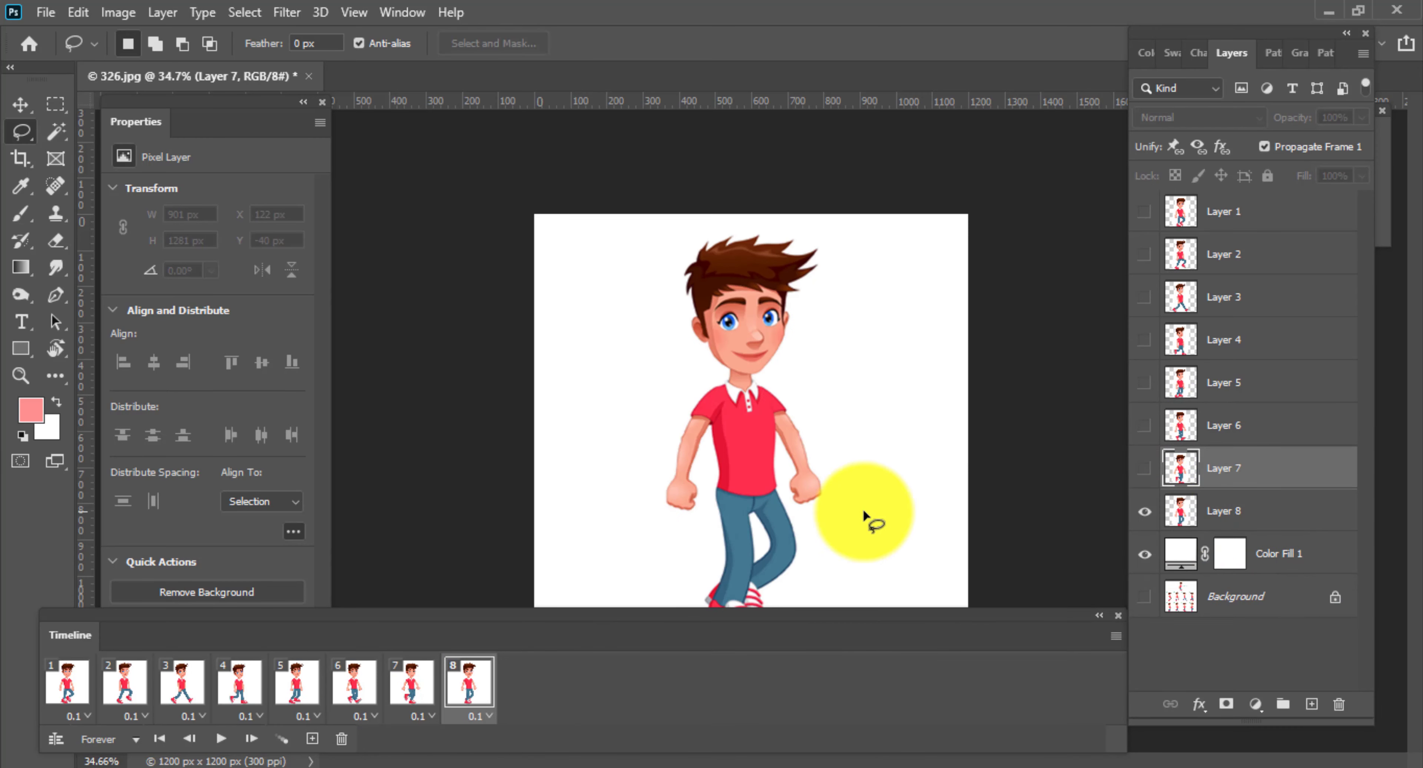
- Move the Timeline down to uncover the whole character and play the eight-frame walk animation
{"action": "left_click_drag", "start_coordinate": [827, 427], "coordinate": [762, 540]}
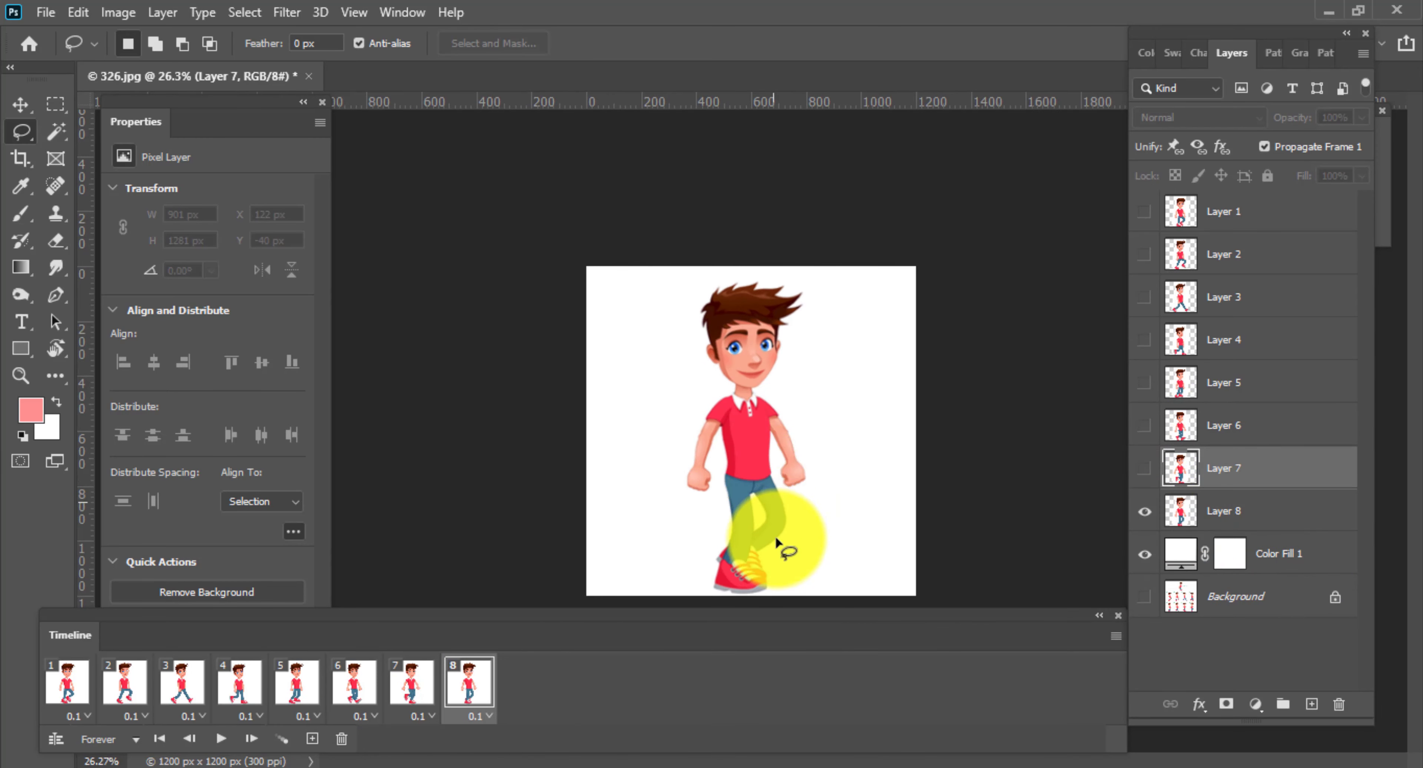
{"action": "left_click_drag", "start_coordinate": [778, 619], "coordinate": [797, 639]}
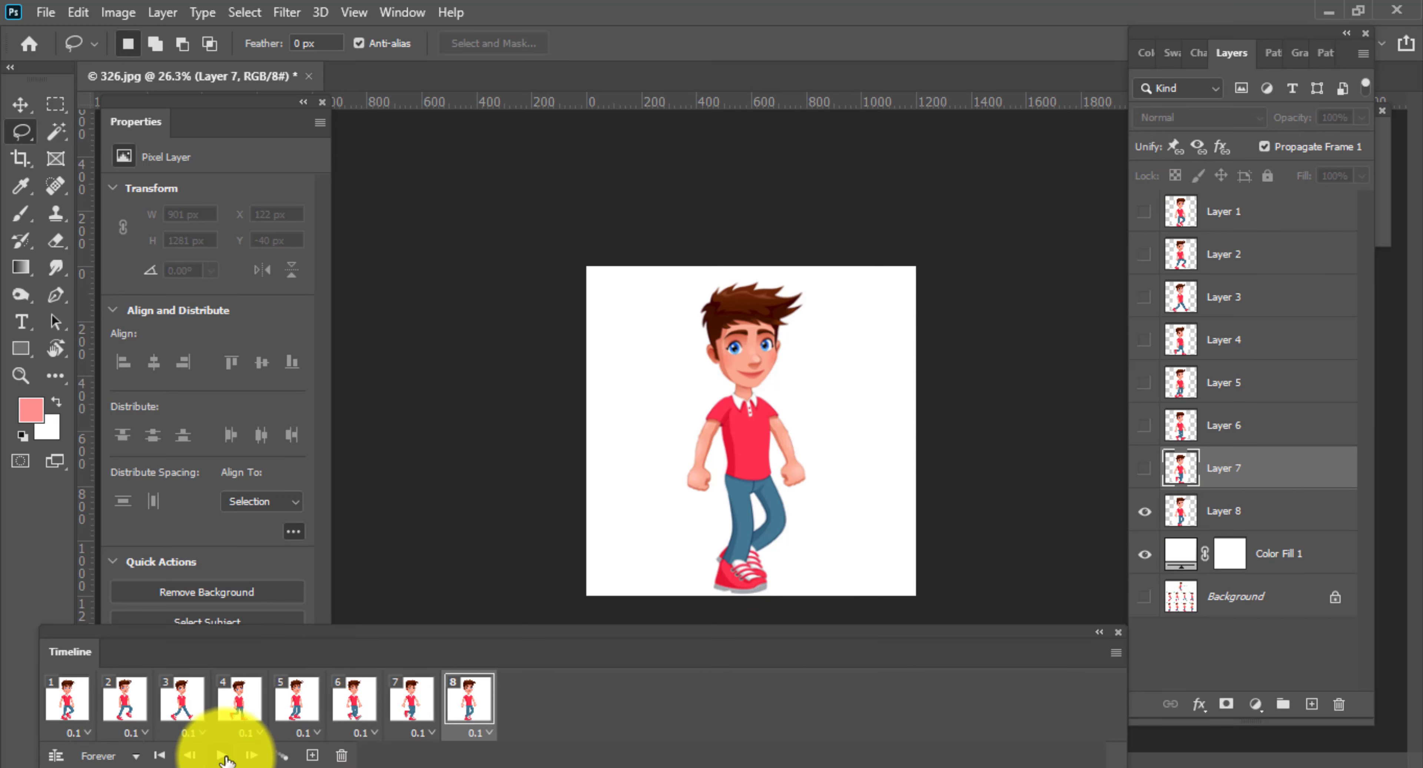
{"action": "left_click", "coordinate": [222, 755]}
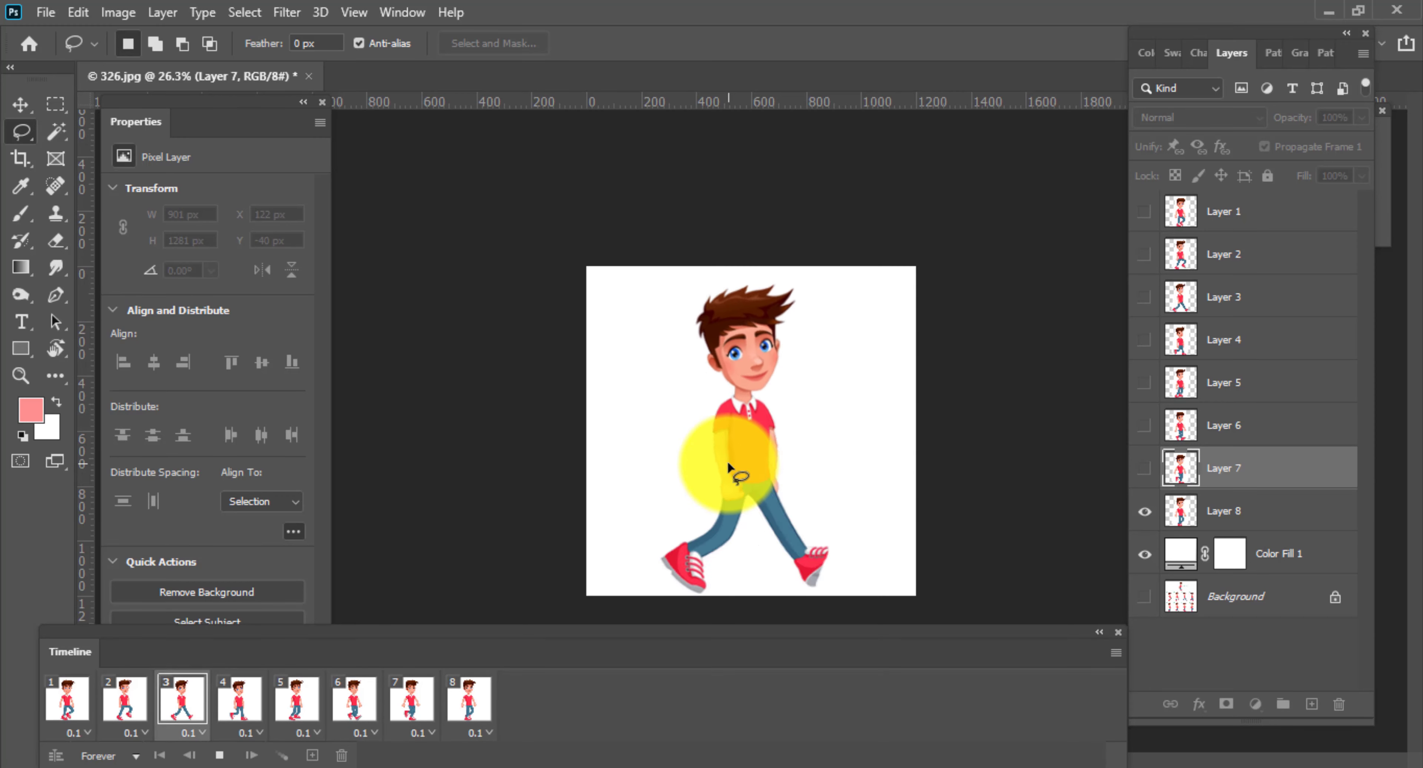
- Stop the animation on frame 2 and check Layers 1, 2 and 3 one by one, leaving all three hidden
{"action": "left_click", "coordinate": [219, 754]}
{"action": "left_click", "coordinate": [1144, 211]}
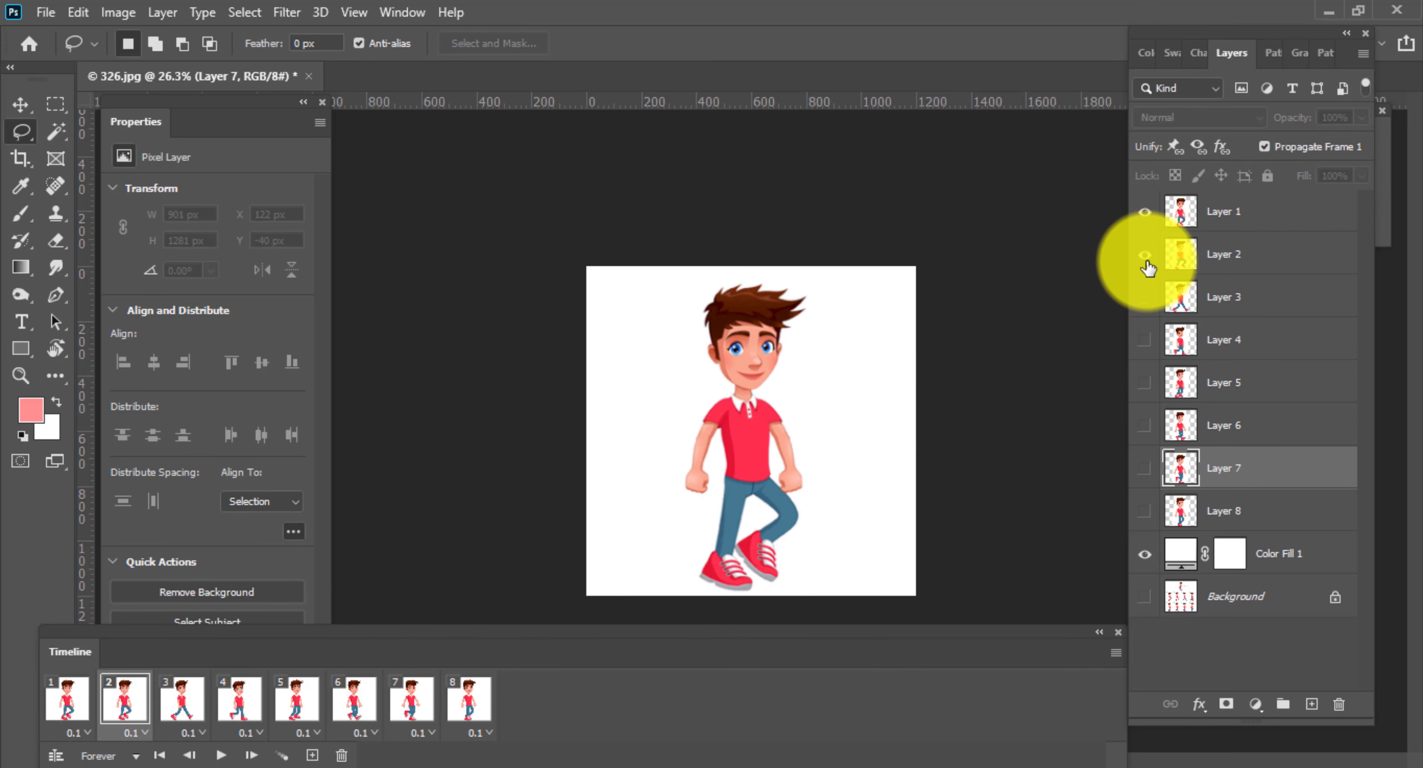
{"action": "left_click", "coordinate": [1145, 211]}
{"action": "left_click", "coordinate": [1144, 254]}
{"action": "left_click", "coordinate": [1144, 254]}
{"action": "left_click", "coordinate": [1146, 297]}
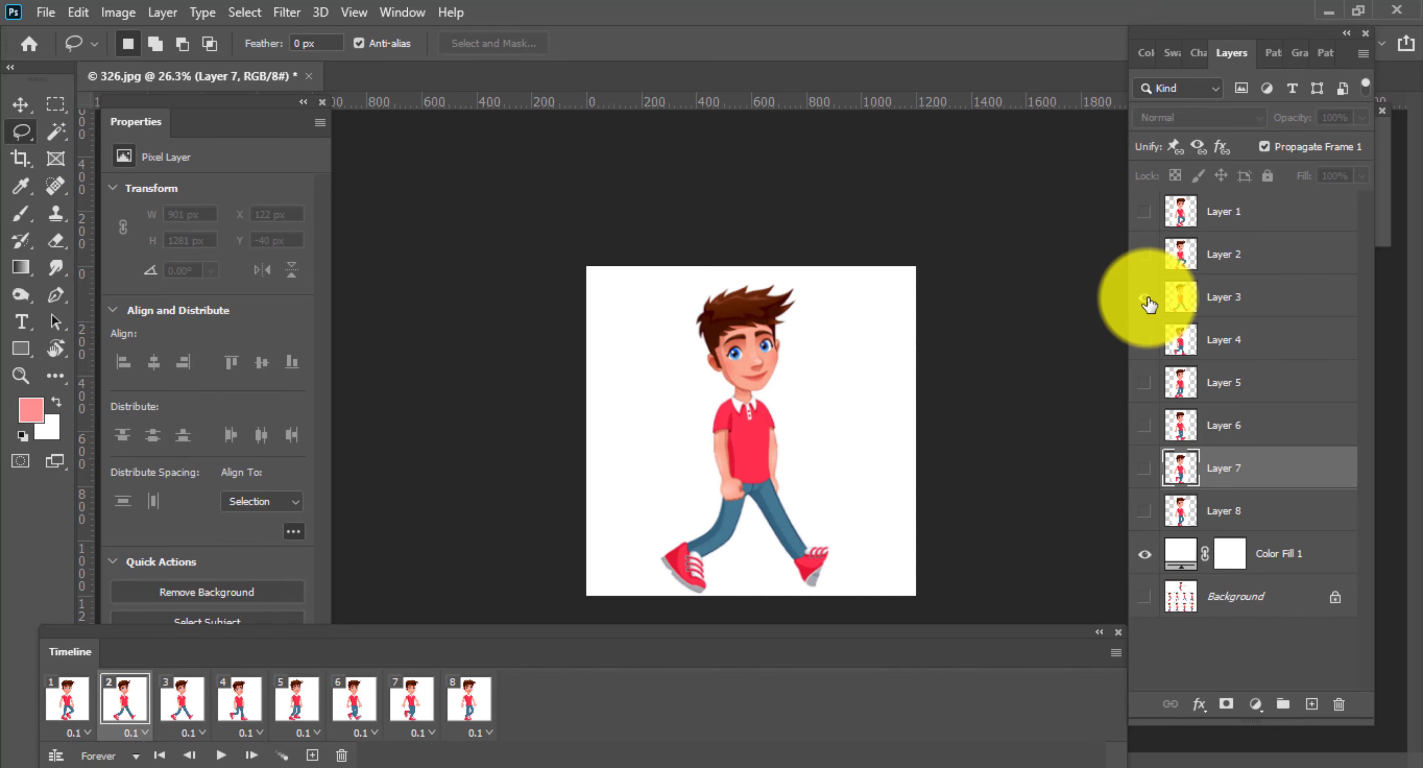
{"action": "left_click", "coordinate": [1146, 297]}
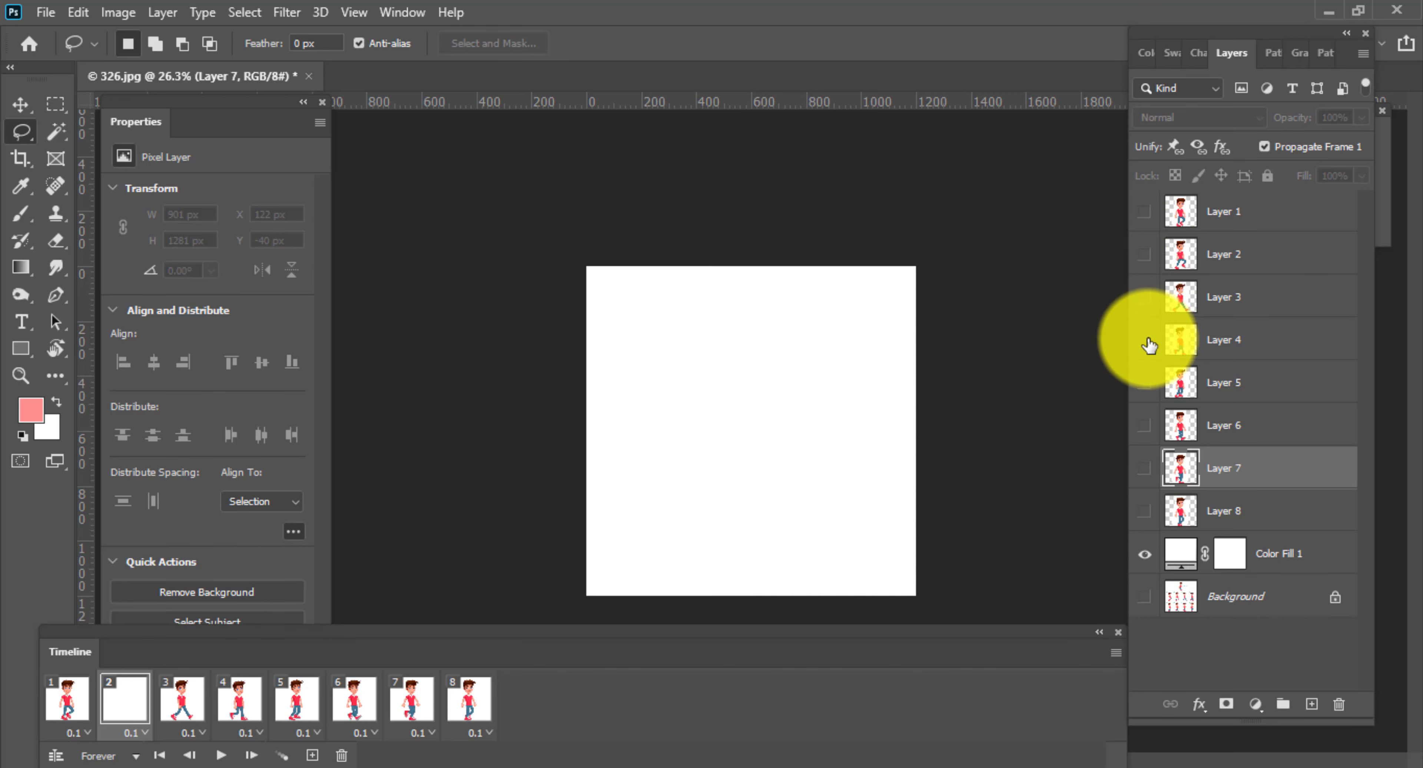
- Compare the remaining poses from Layer 4 onward in frame 2 and leave Layer 7 as its only visible pose
{"action": "left_click", "coordinate": [1145, 340]}
{"action": "left_click", "coordinate": [1144, 340]}
{"action": "left_click", "coordinate": [1144, 382]}
{"action": "left_click", "coordinate": [1145, 386]}
{"action": "left_click", "coordinate": [1146, 424]}
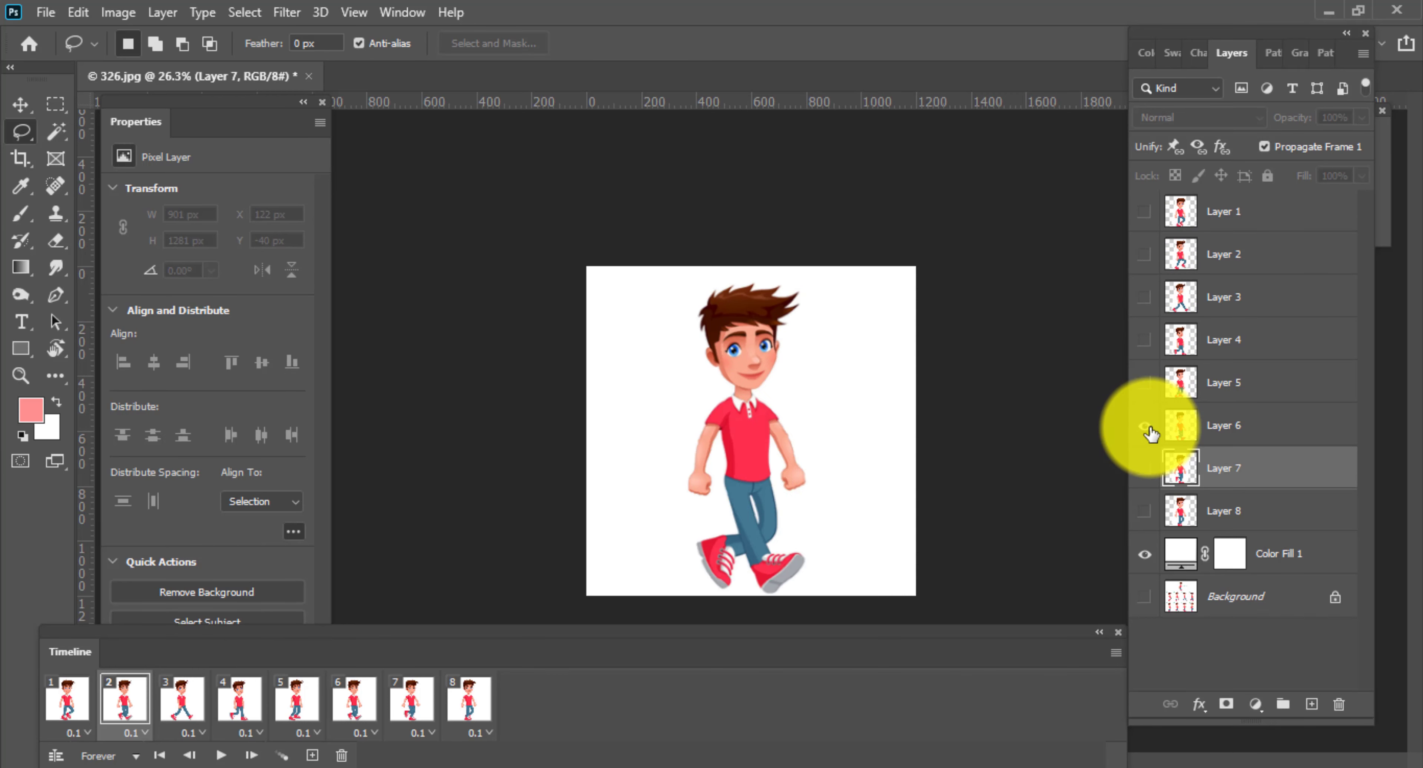
{"action": "left_click", "coordinate": [1145, 425]}
{"action": "left_click", "coordinate": [1147, 468]}
{"action": "left_click", "coordinate": [1146, 468]}
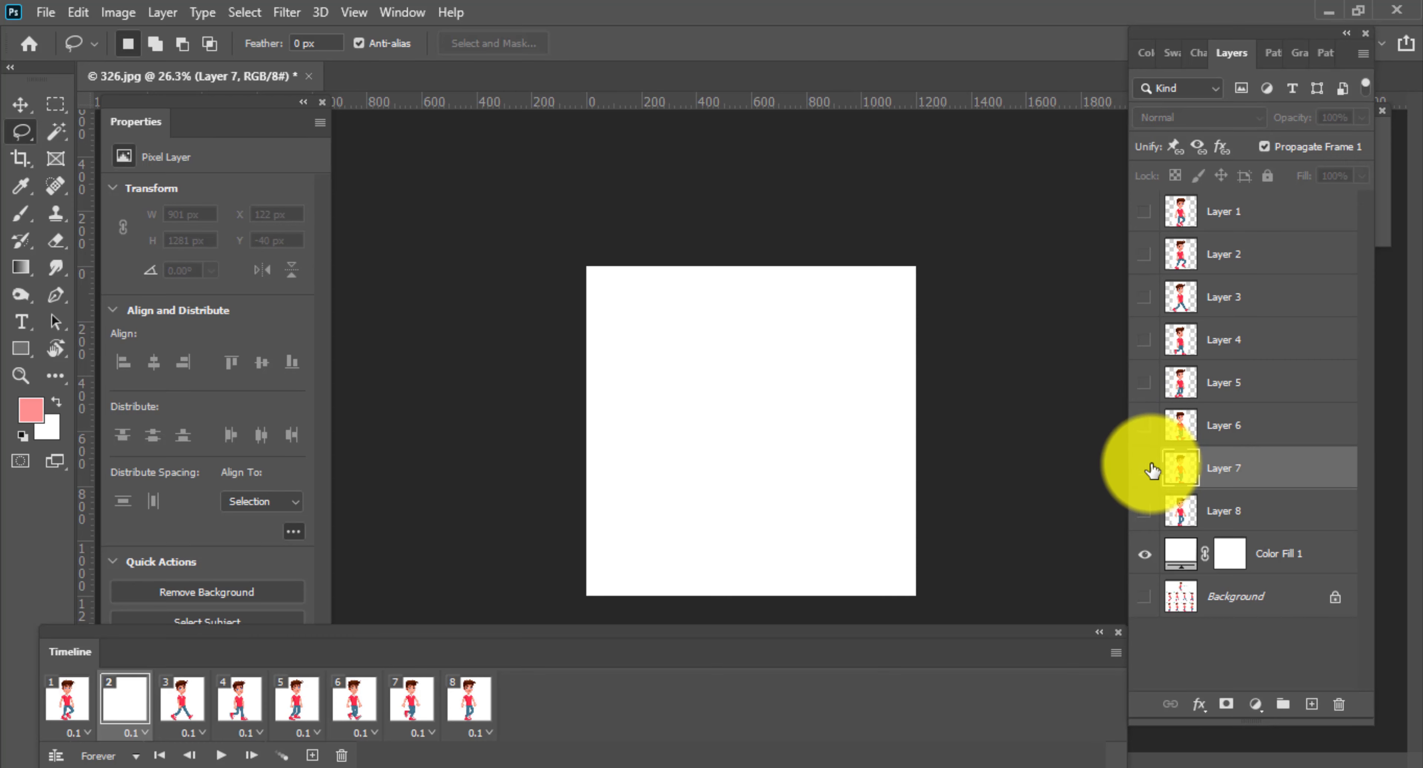
{"action": "left_click", "coordinate": [1146, 468]}
{"action": "left_click", "coordinate": [1145, 510]}
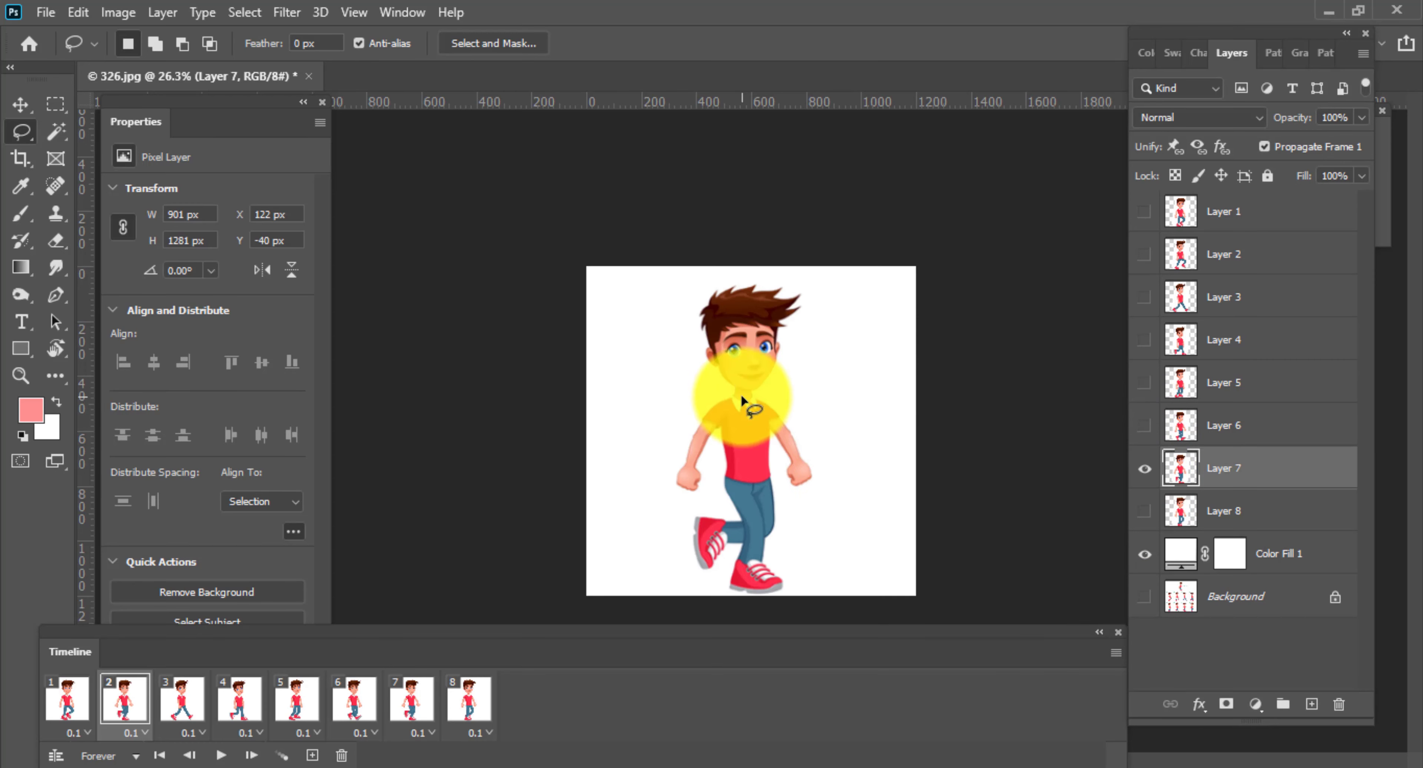
- Play the walk animation again at a smaller view size and stop it on frame 5
{"action": "scroll", "coordinate": [778, 378], "scroll_direction": "down", "scroll_amount": 2}
{"action": "key", "text": "space"}
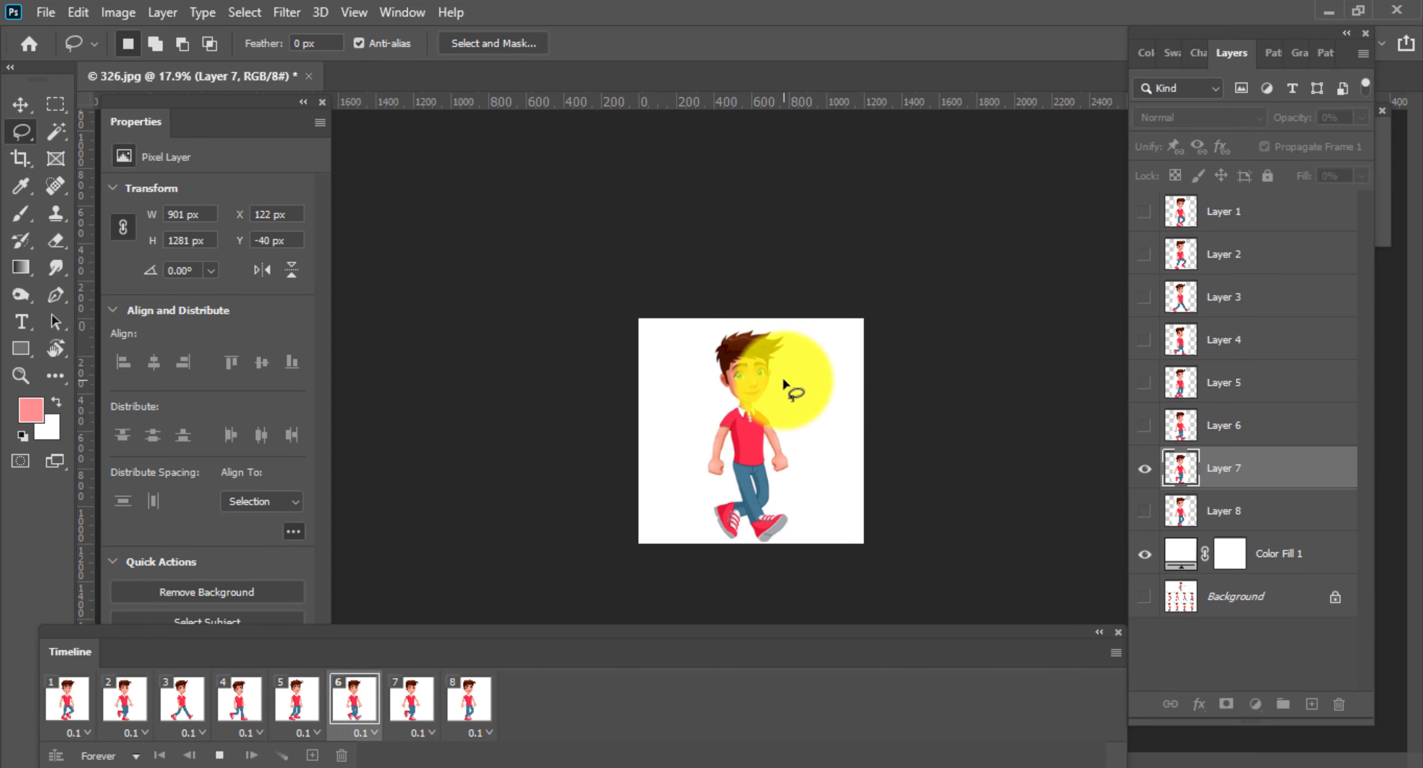
{"action": "scroll", "coordinate": [781, 376], "scroll_direction": "up", "scroll_amount": 1}
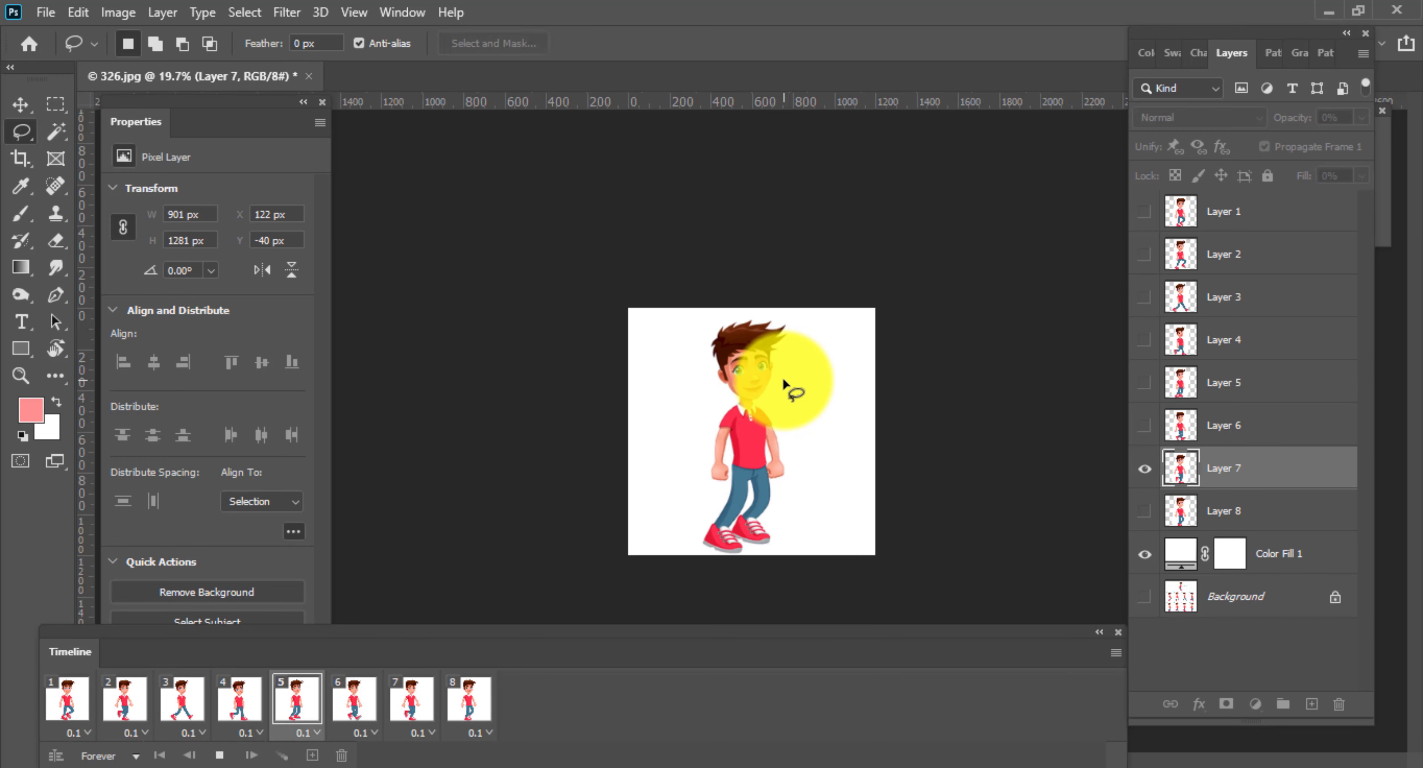
{"action": "key", "text": "space"}
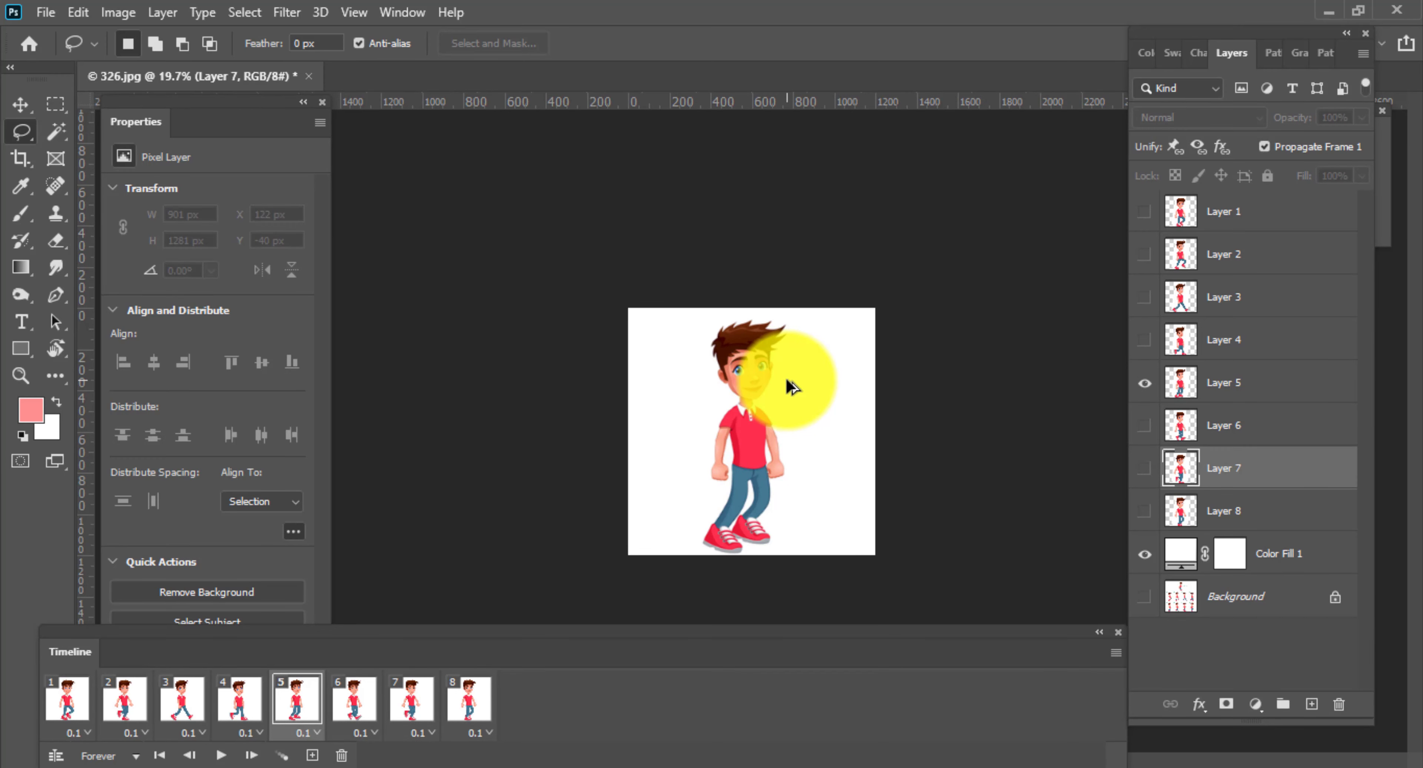
- Open the Save for Web export, show the preview at 50% and choose GIF as the file format
{"action": "key", "text": "ctrl+alt+shift+s"}
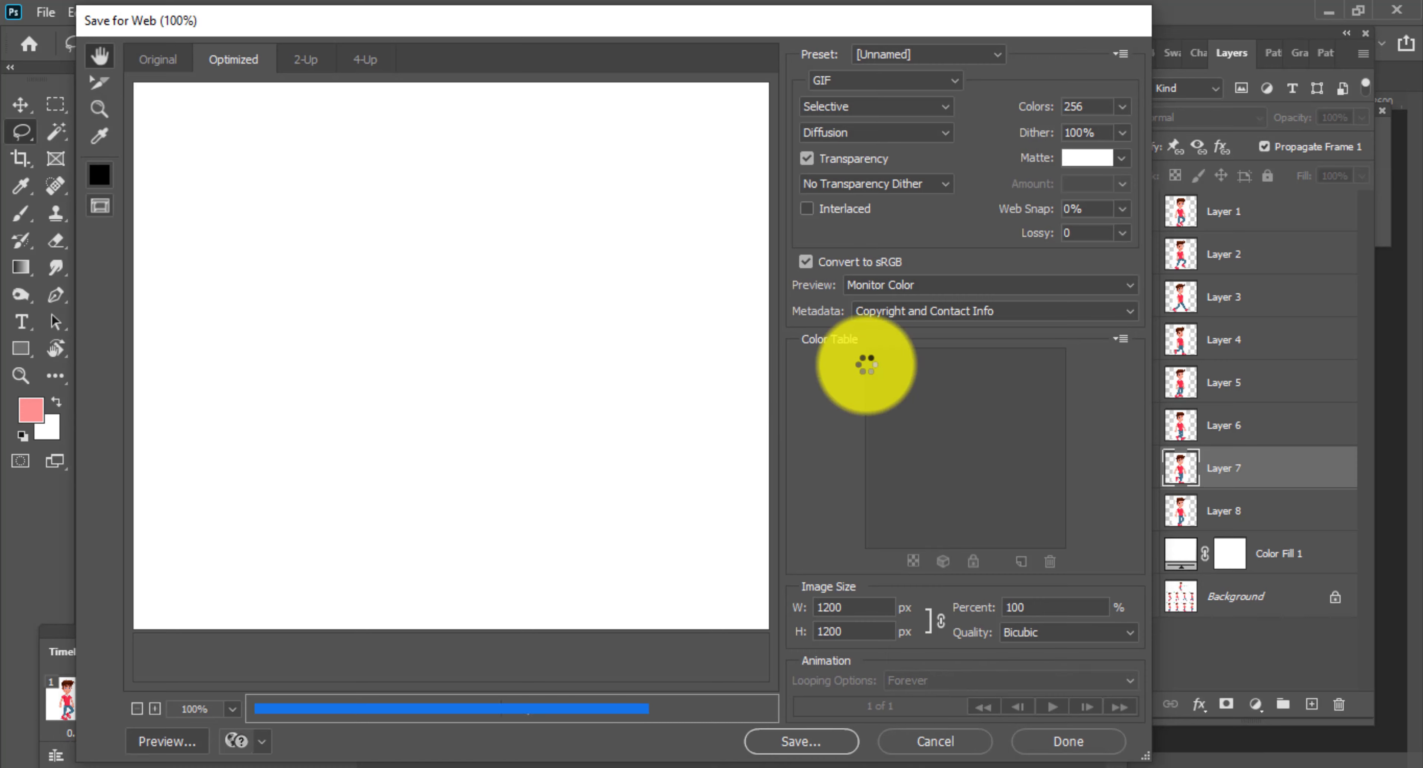
{"action": "left_click", "coordinate": [528, 418], "text": "alt"}
{"action": "left_click", "coordinate": [877, 82]}
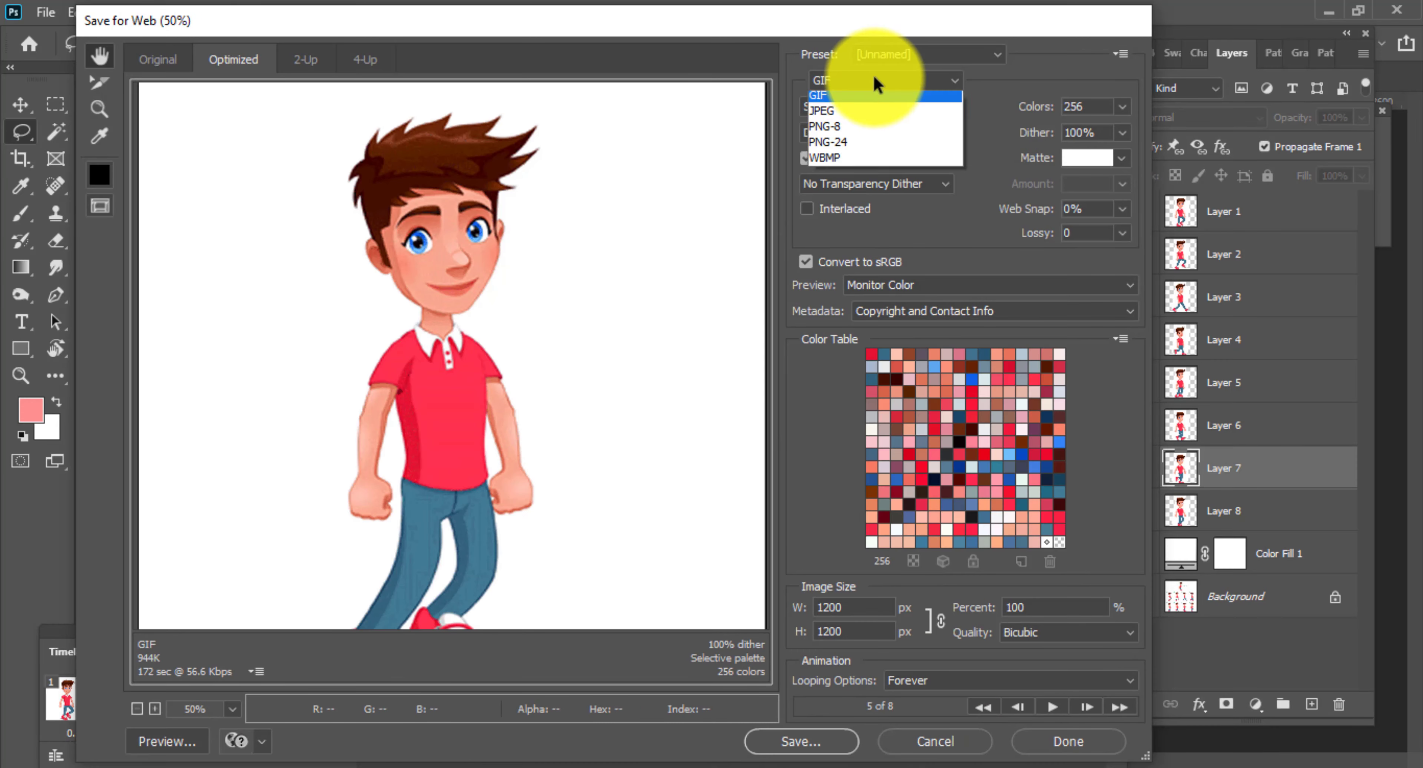
{"action": "left_click", "coordinate": [825, 98]}
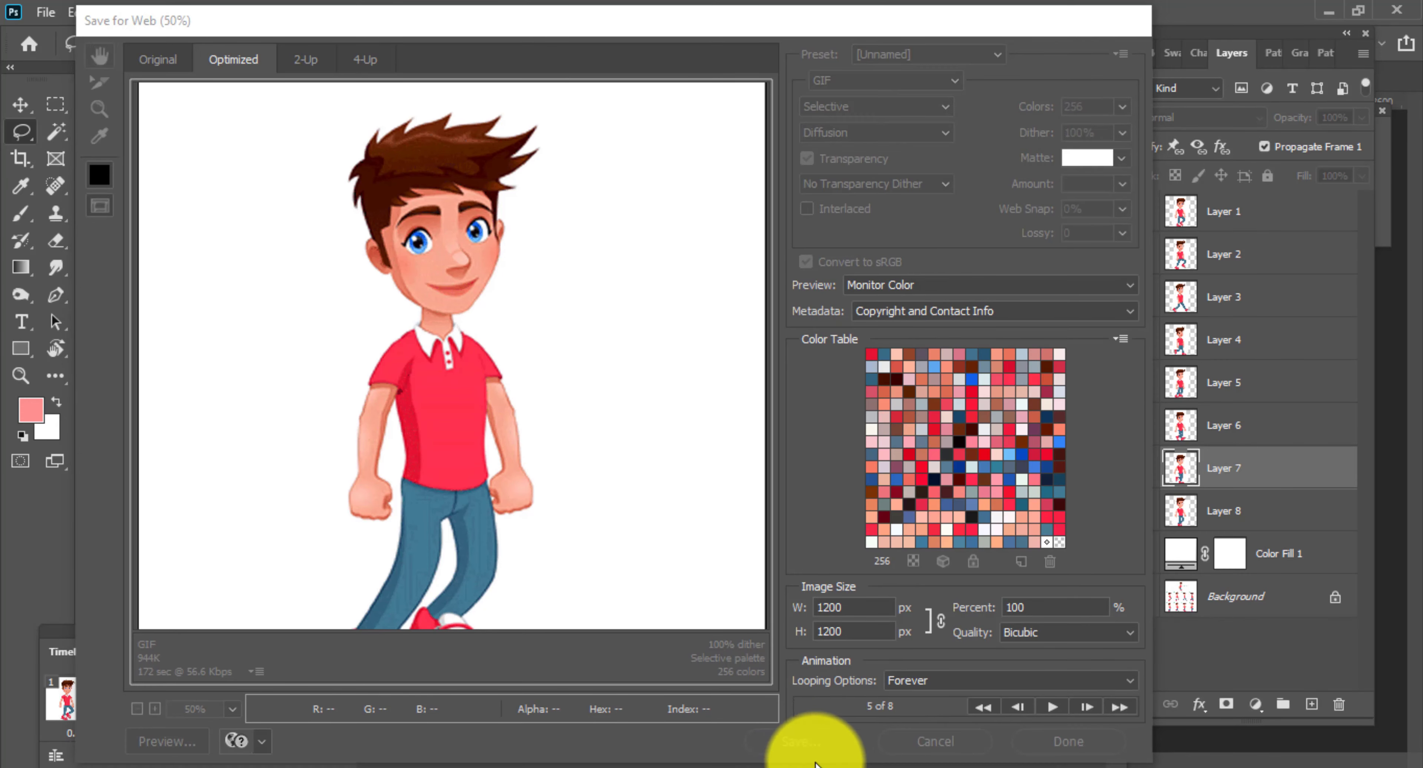
- Save the animated GIF in the Documents folder under a new name beginning with "man g"
{"action": "left_click", "coordinate": [806, 741]}
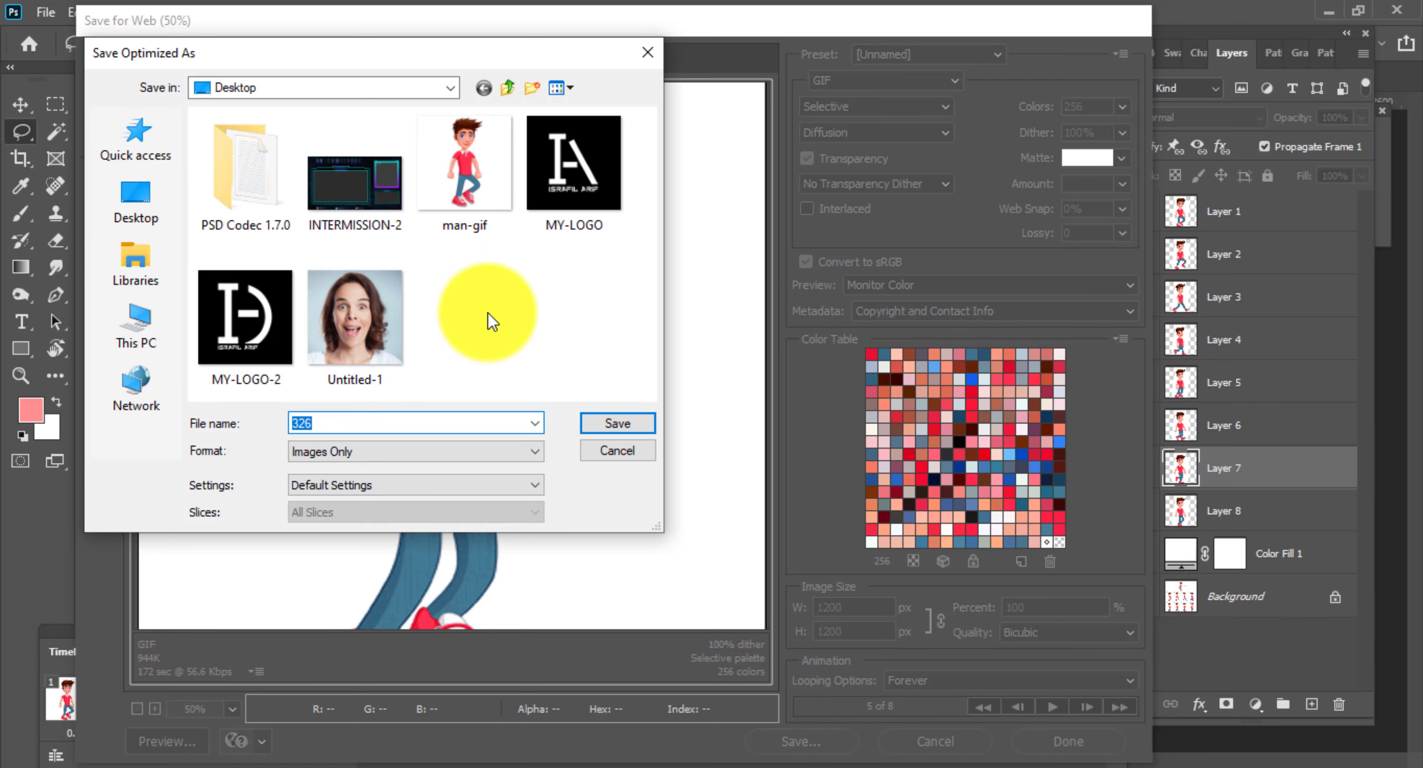
{"action": "left_click", "coordinate": [163, 335]}
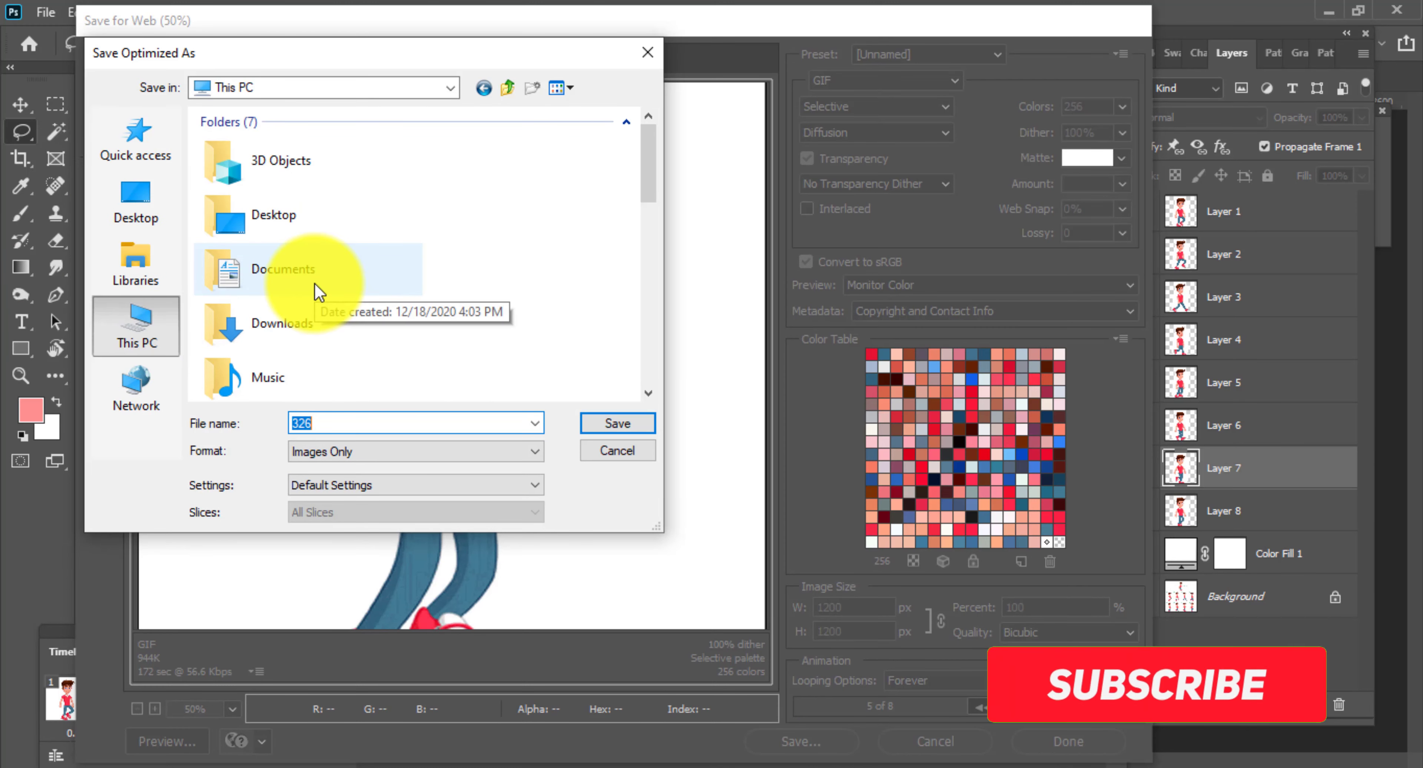
{"action": "double_click", "coordinate": [323, 293]}
{"action": "double_click", "coordinate": [329, 422]}
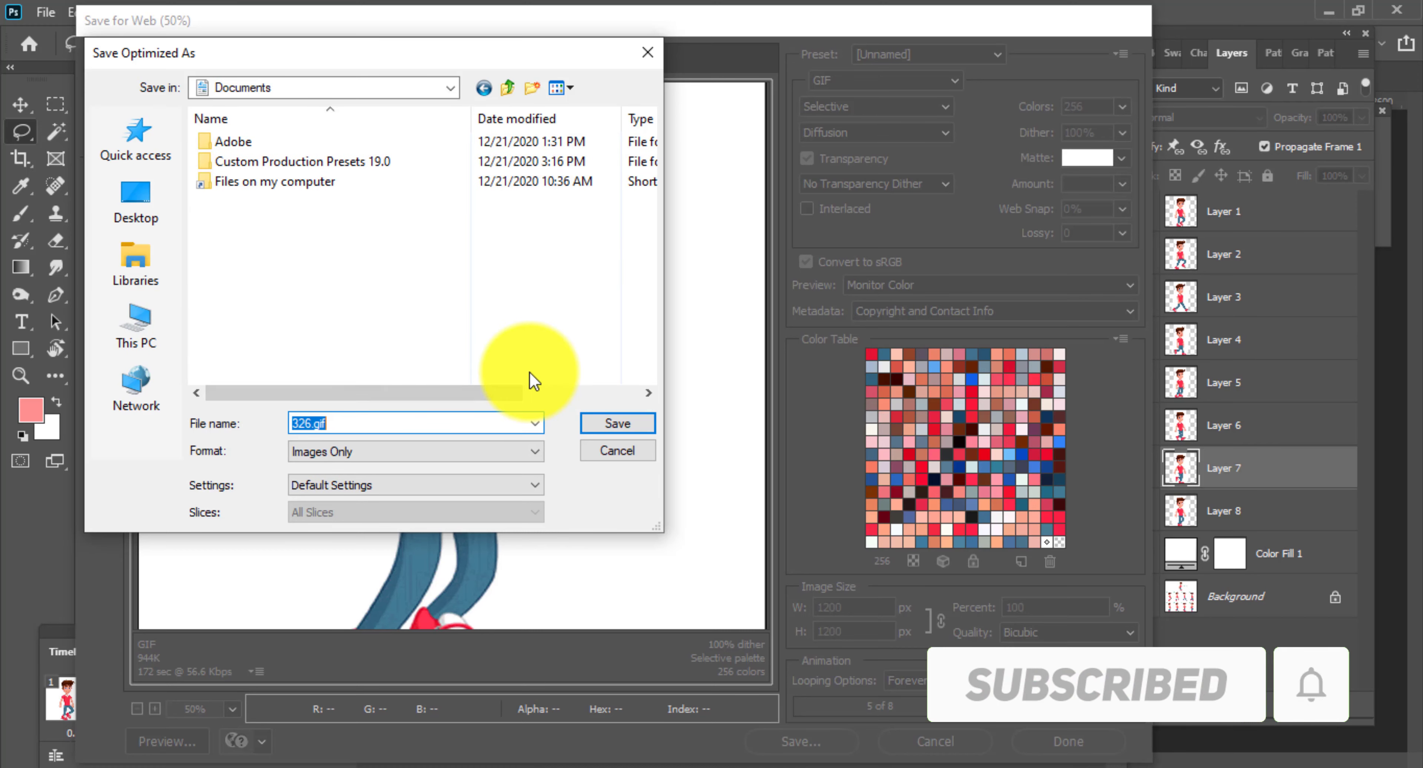
{"action": "type", "text": "man"}
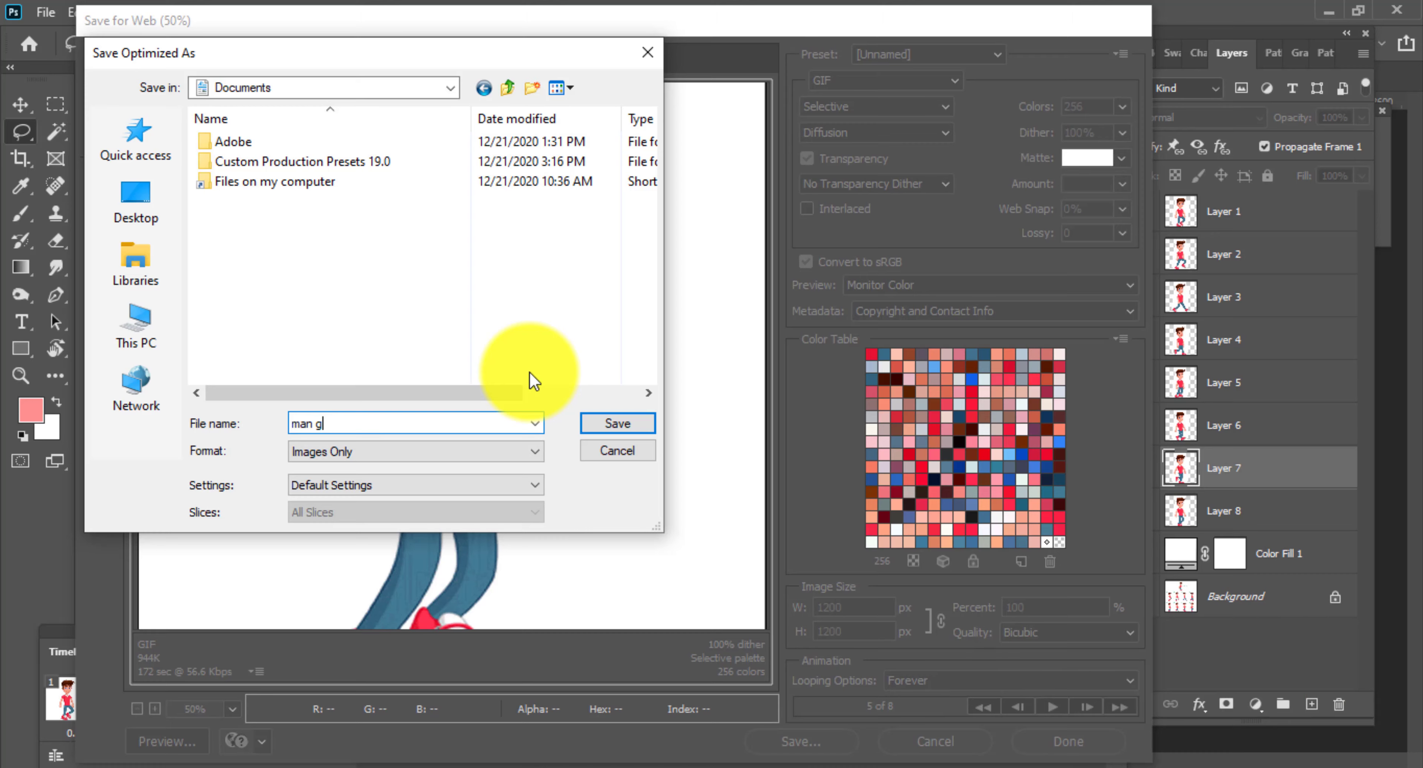
{"action": "key", "text": "Return"}
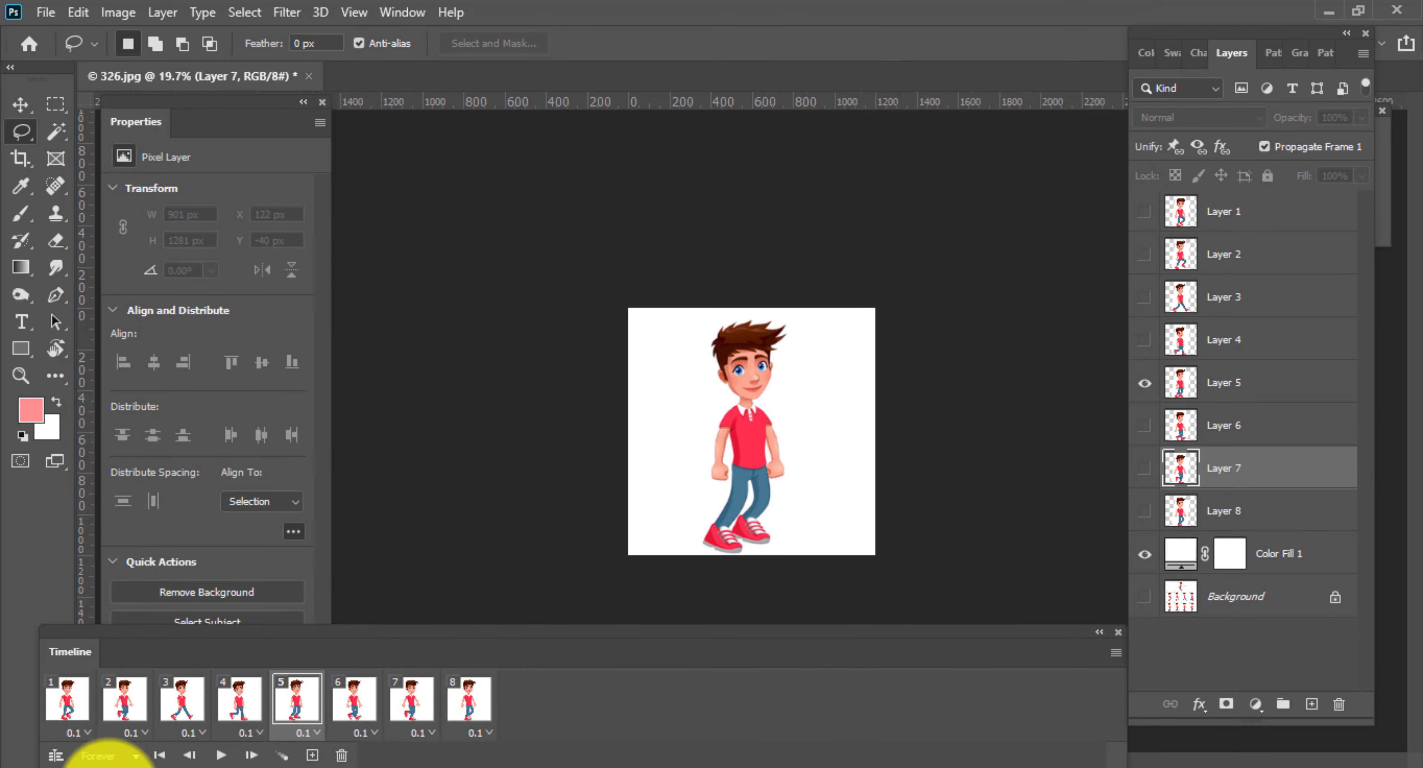
- Switch to the Desktop folder window and open man-gif.gif in Photos to watch the walk animation
{"action": "mouse_move", "coordinate": [109, 766]}
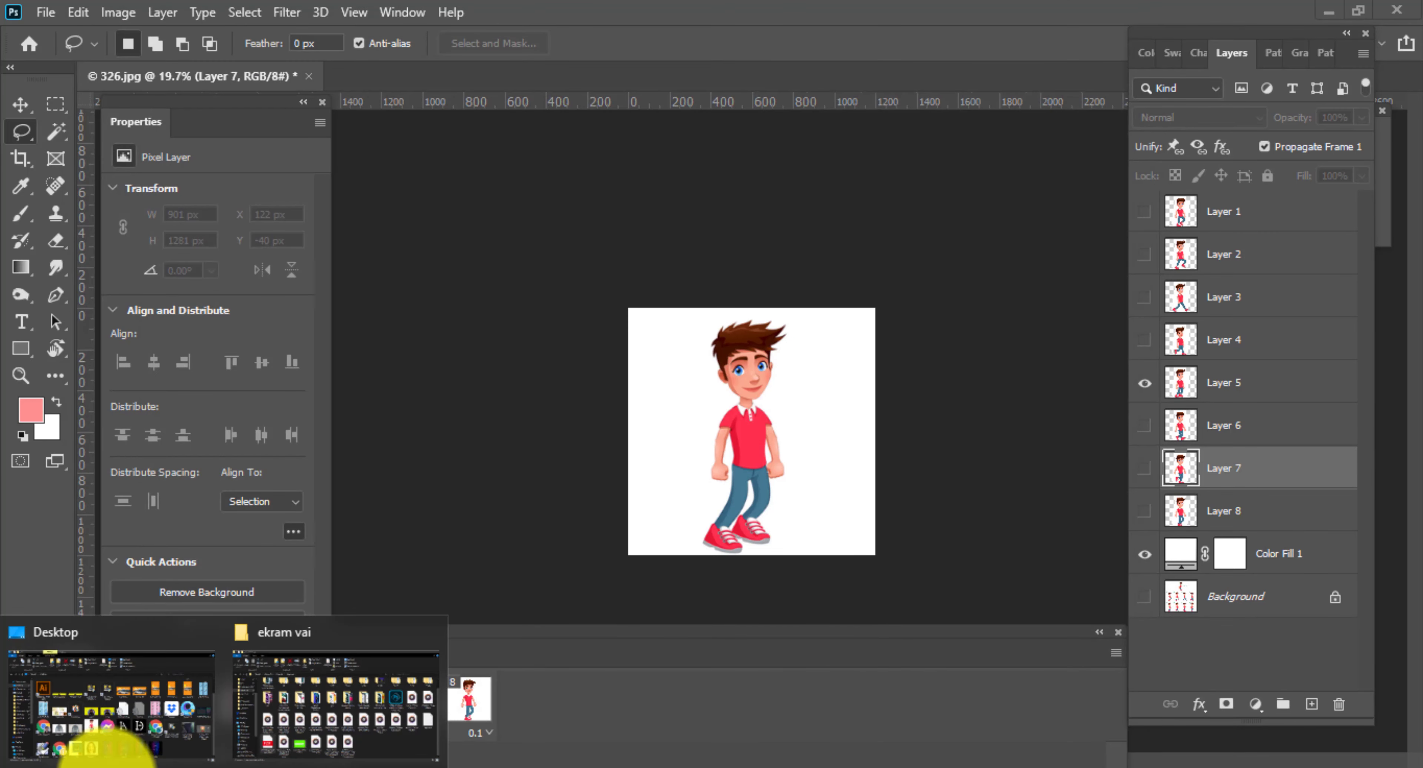
{"action": "left_click", "coordinate": [111, 739]}
{"action": "double_click", "coordinate": [690, 309]}
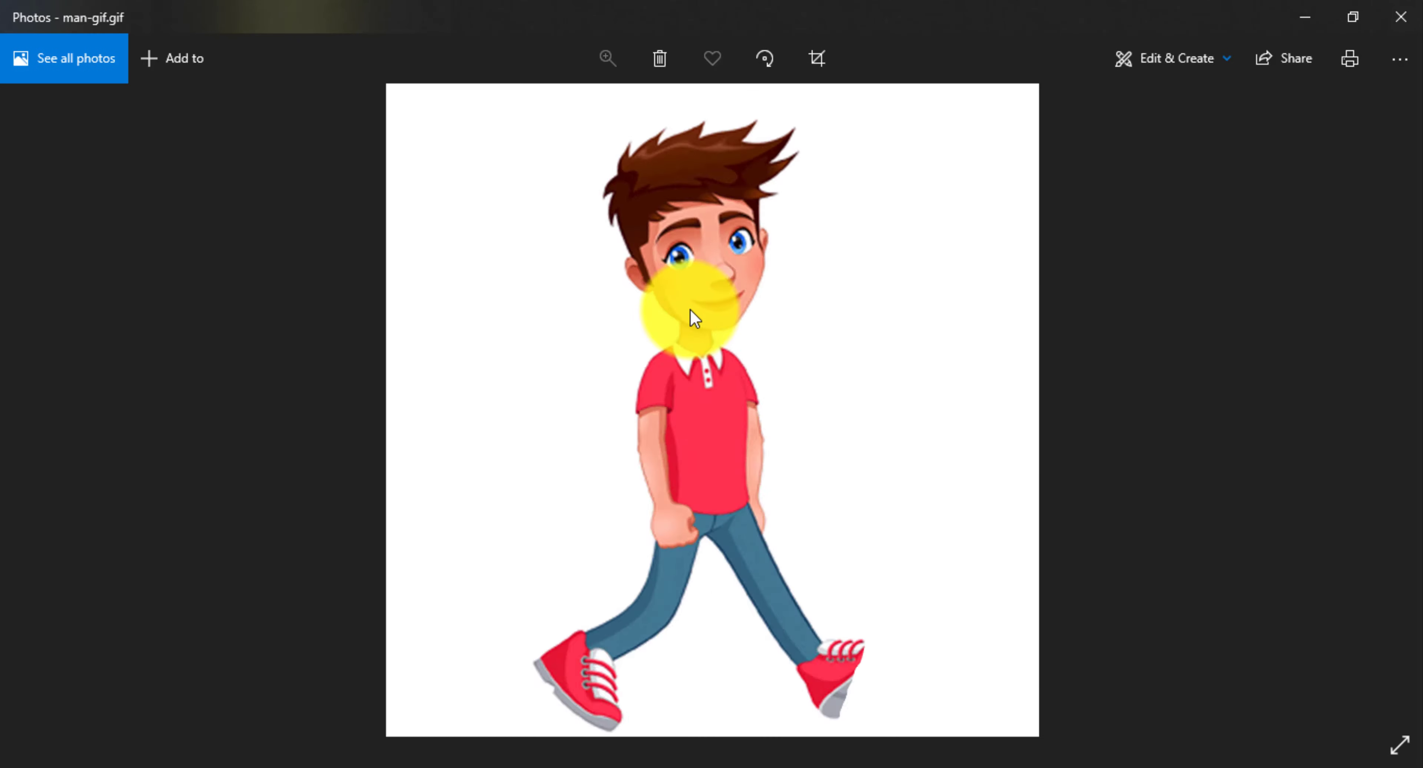